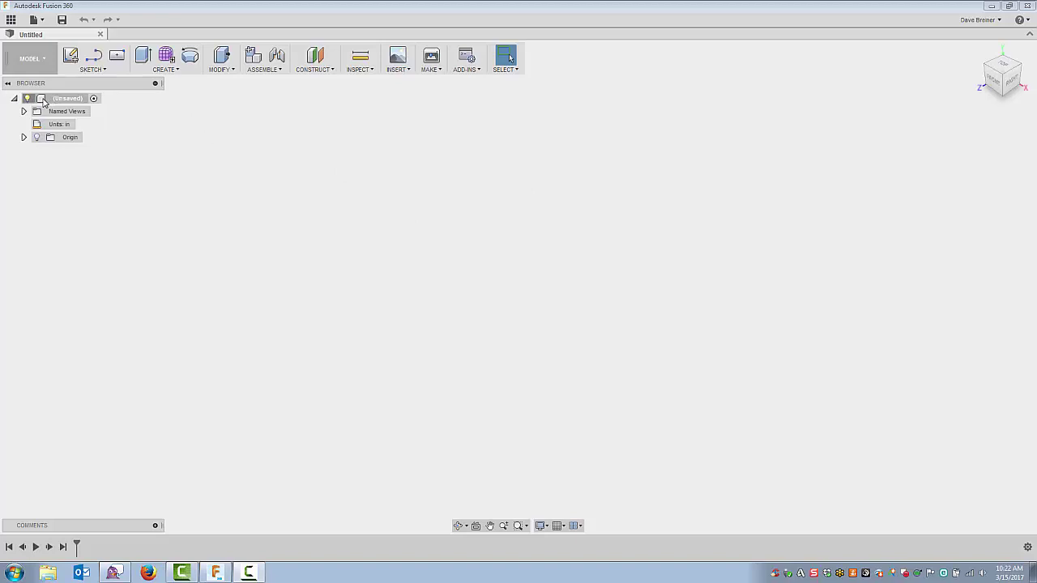
# Start a sketch on the horizontal origin plane and draw a 1.5 in diameter circle centred on the origin
pyautogui.click(43, 100)
pyautogui.click(70, 56)
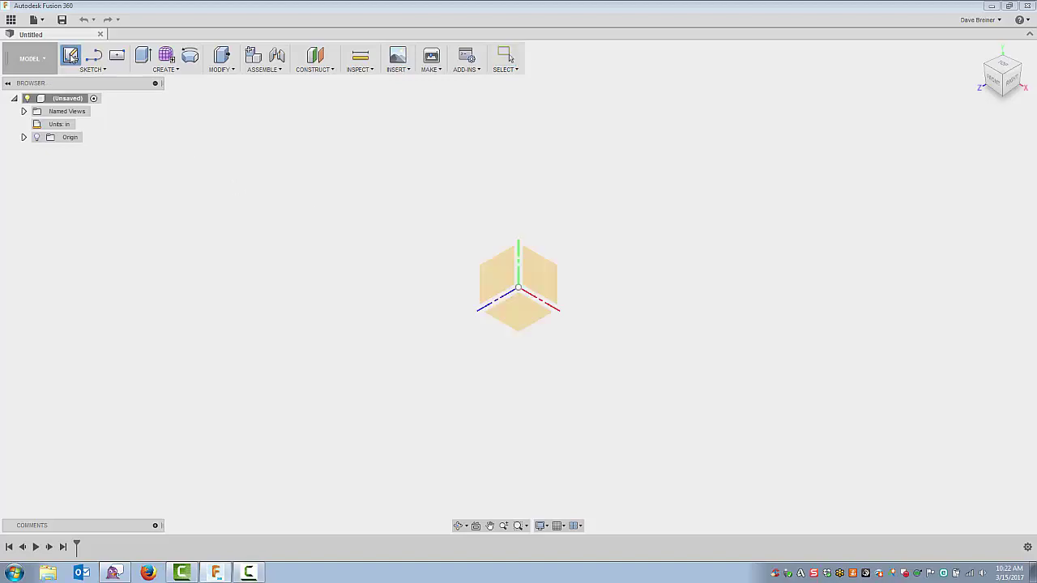
pyautogui.click(519, 315)
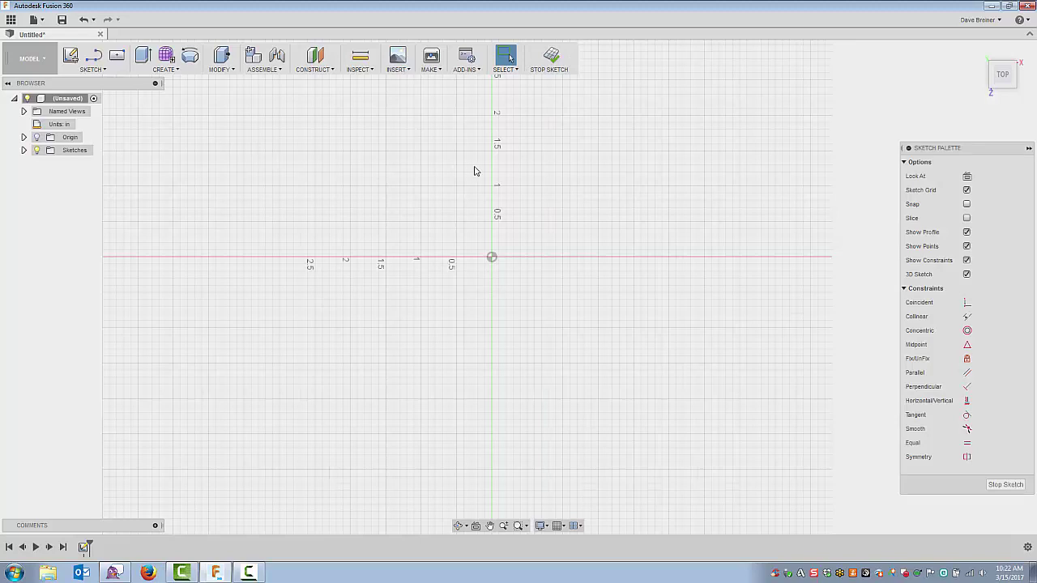
pyautogui.press('c')
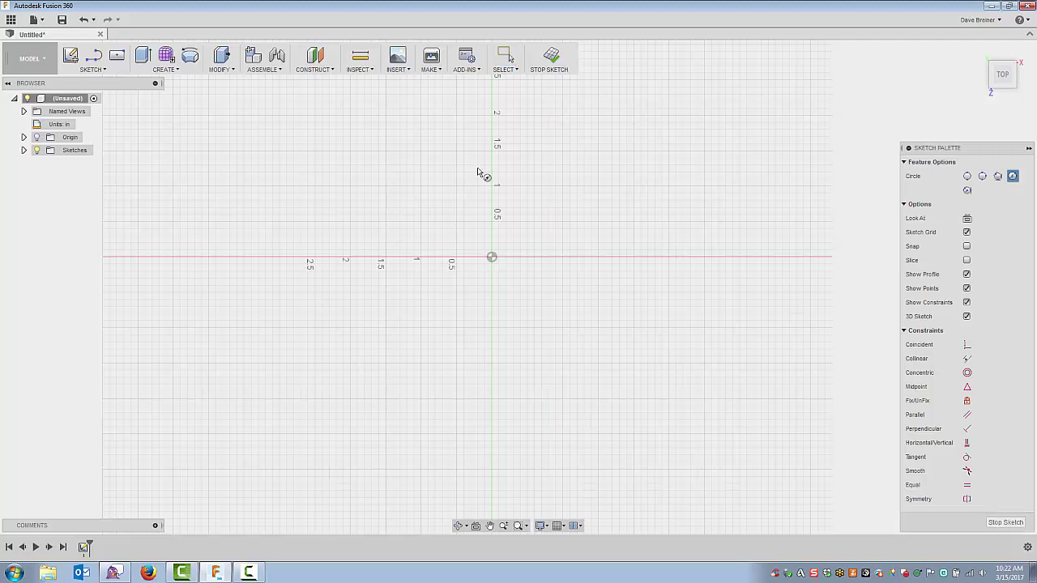
pyautogui.click(492, 257)
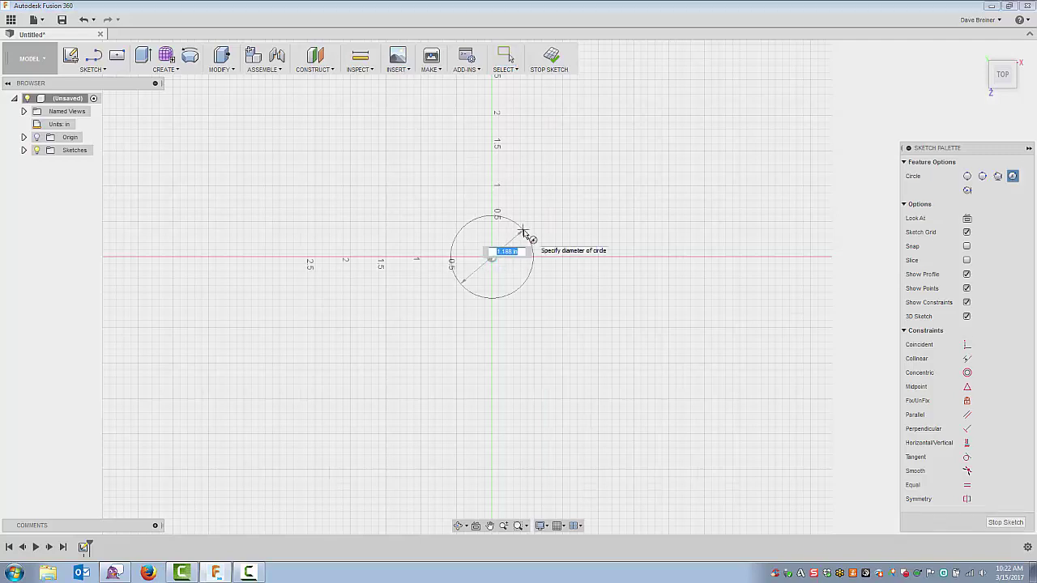
pyautogui.write('1.5')
pyautogui.press('Return')
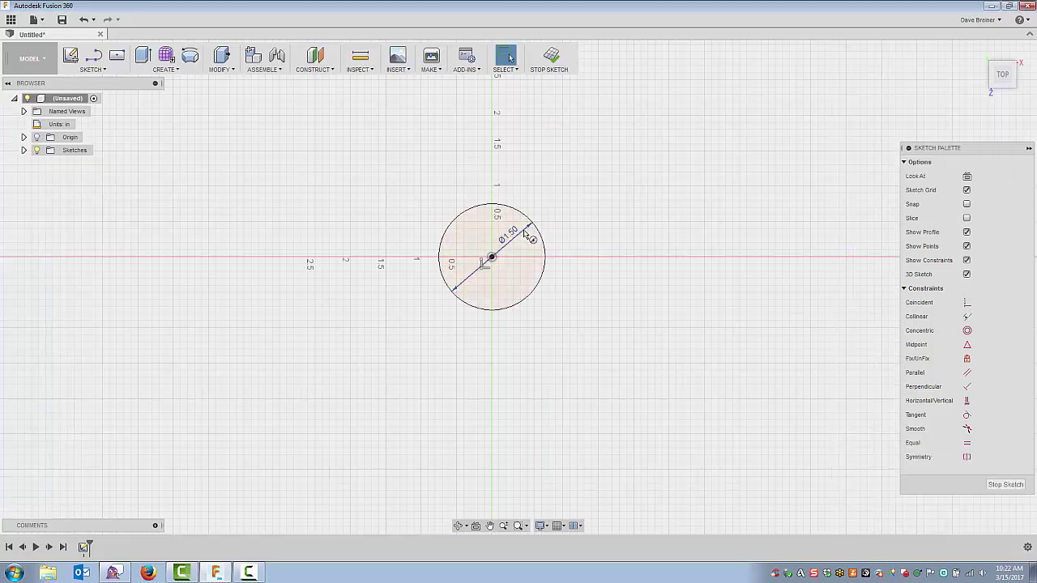
# Add two concentric circles of 1 in and 0.75 in diameter at the origin and finish the sketch
pyautogui.press('c')
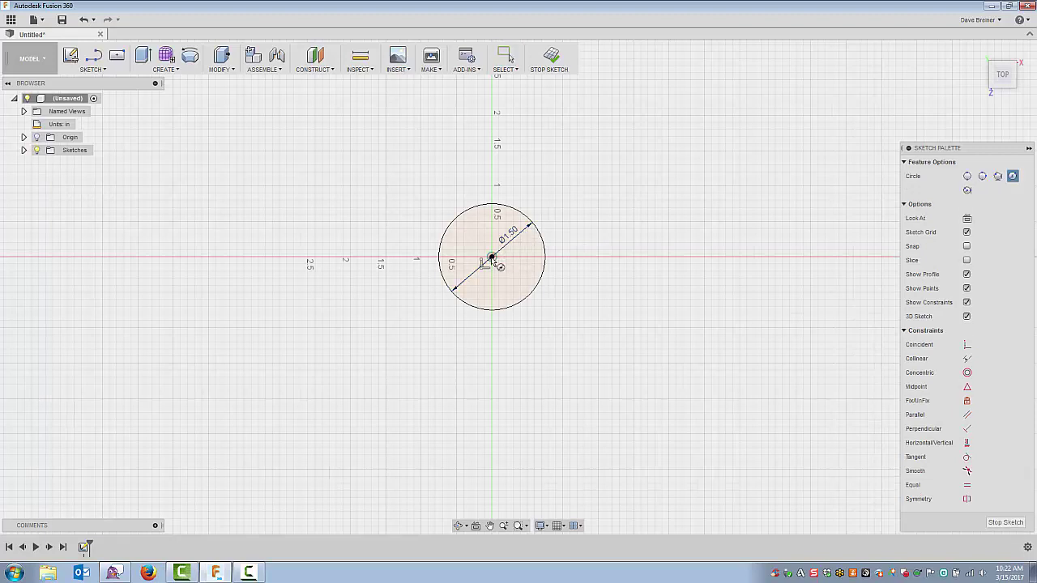
pyautogui.click(491, 257)
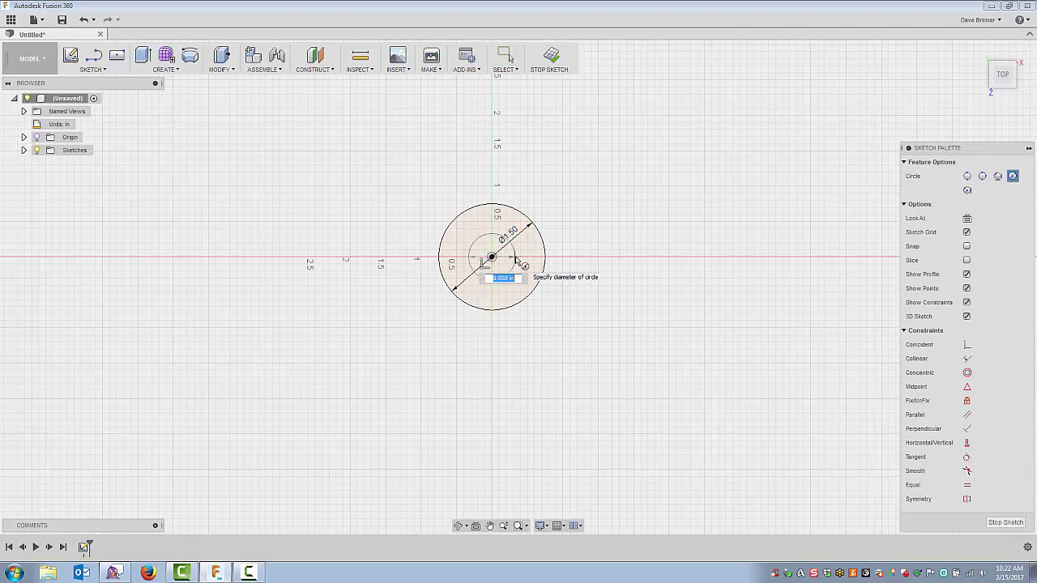
pyautogui.write('1.')
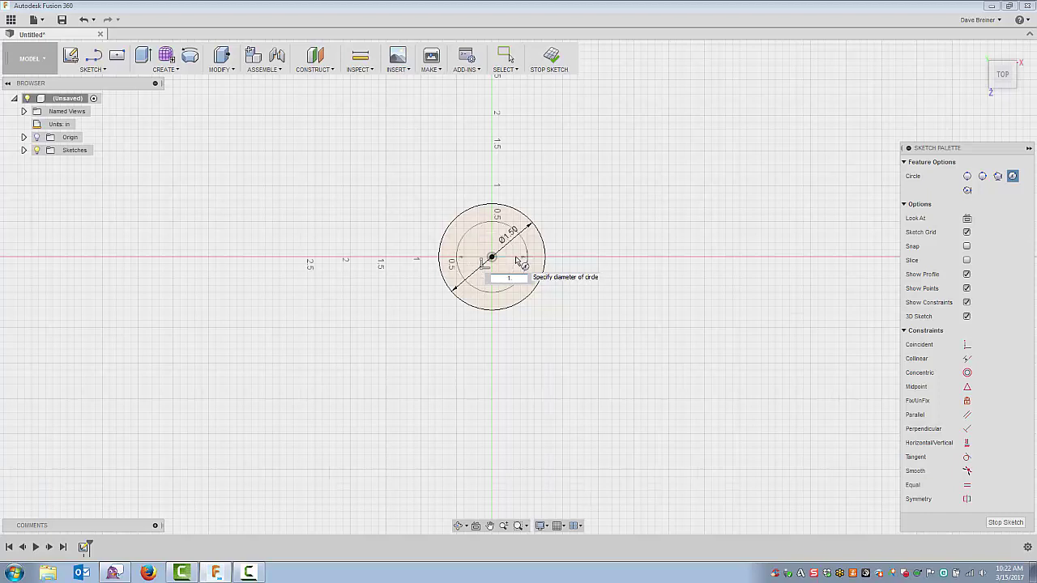
pyautogui.press('Return')
pyautogui.press('Escape')
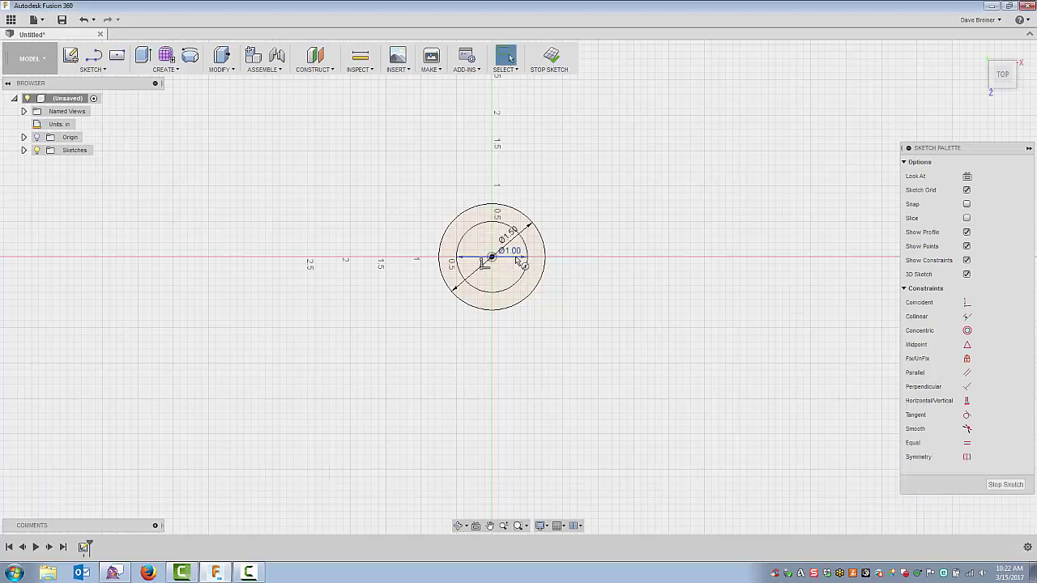
pyautogui.press('c')
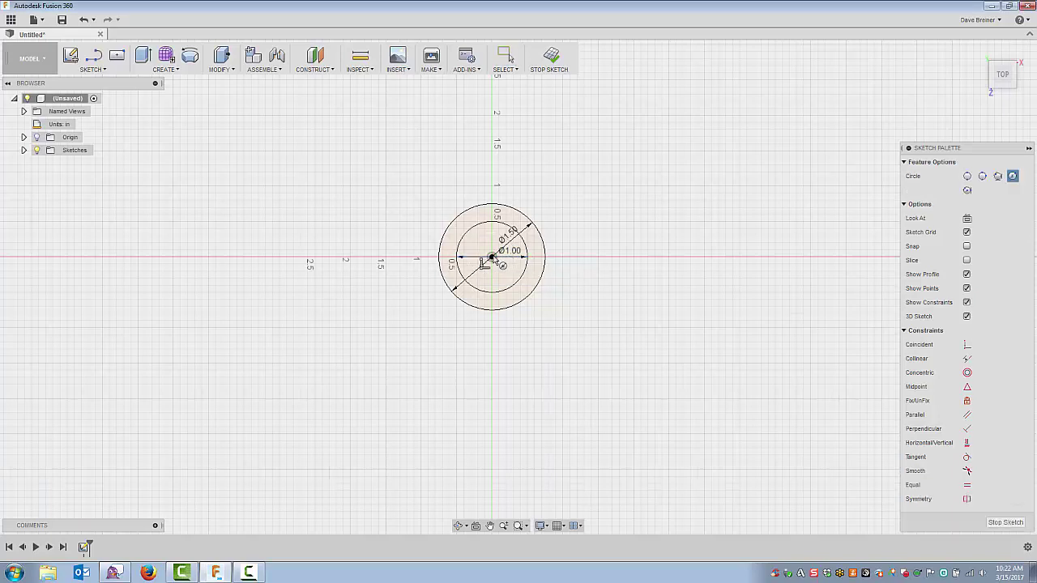
pyautogui.click(492, 257)
pyautogui.write('75')
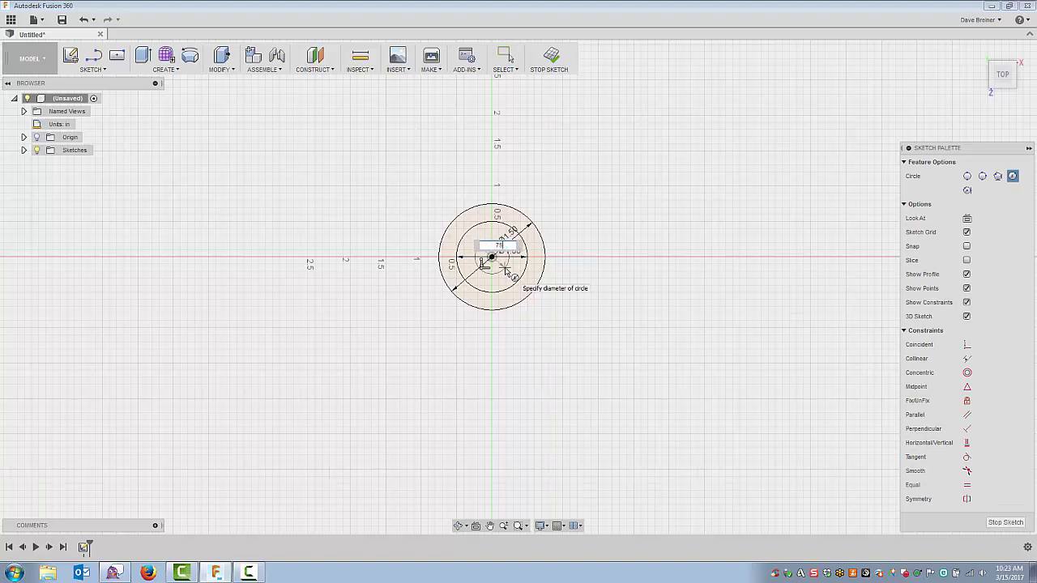
pyautogui.press('Return')
pyautogui.click(508, 56)
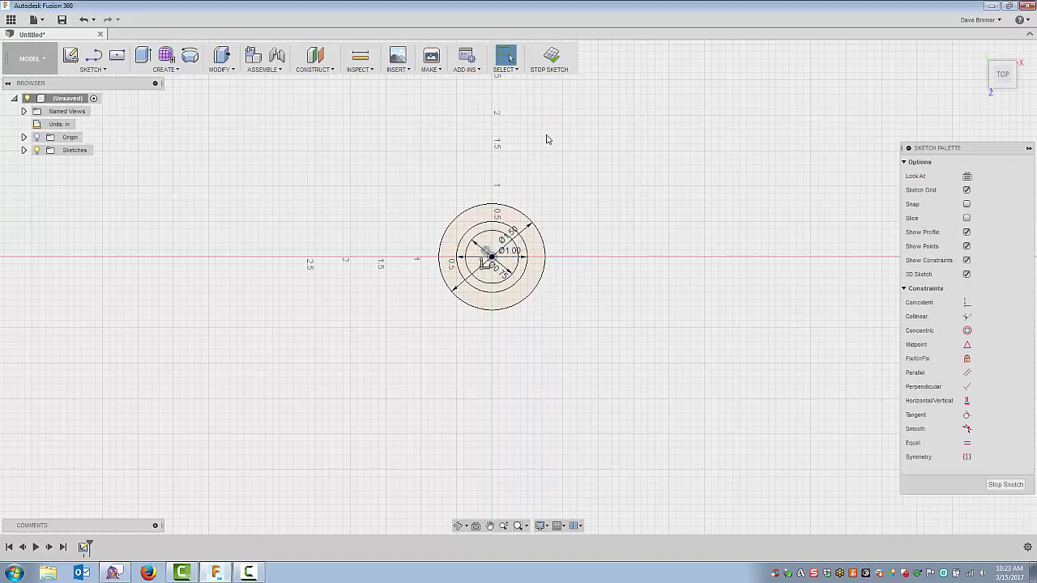
pyautogui.click(551, 59)
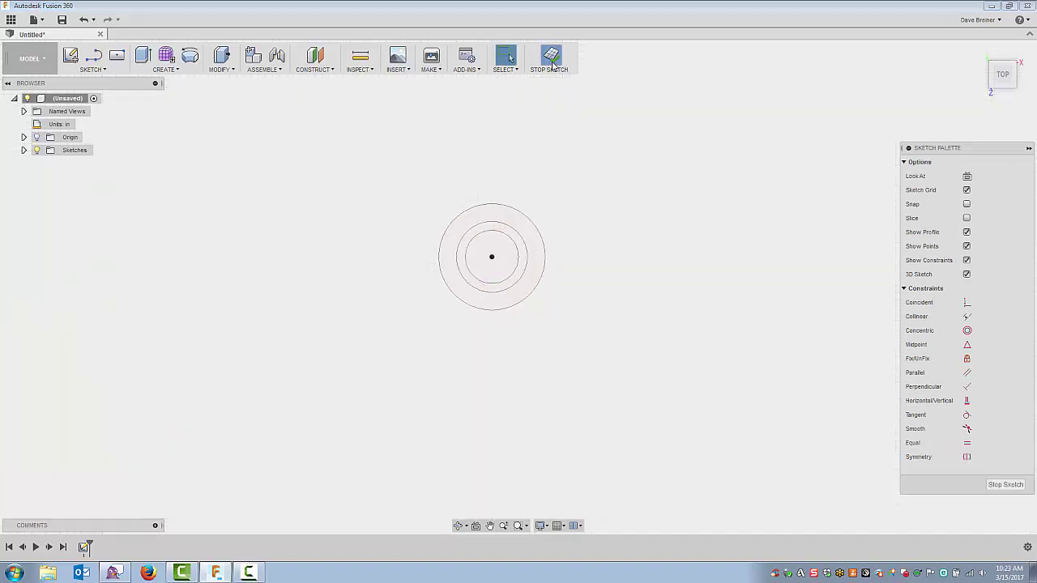
# Extrude all three circle profiles 0.25 in upward as a new body to form the pin's head
pyautogui.press('e')
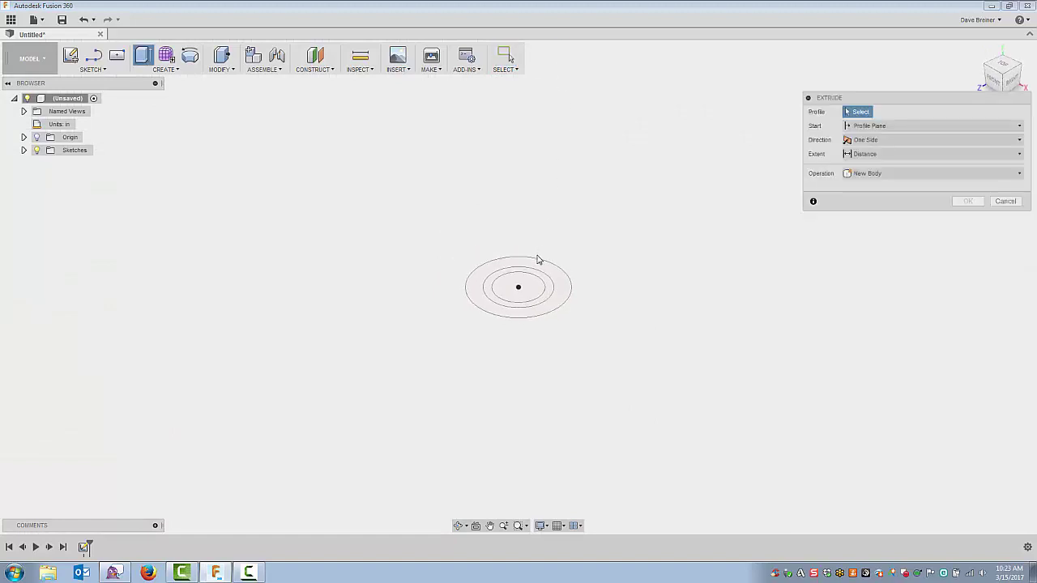
pyautogui.click(538, 265)
pyautogui.click(532, 274)
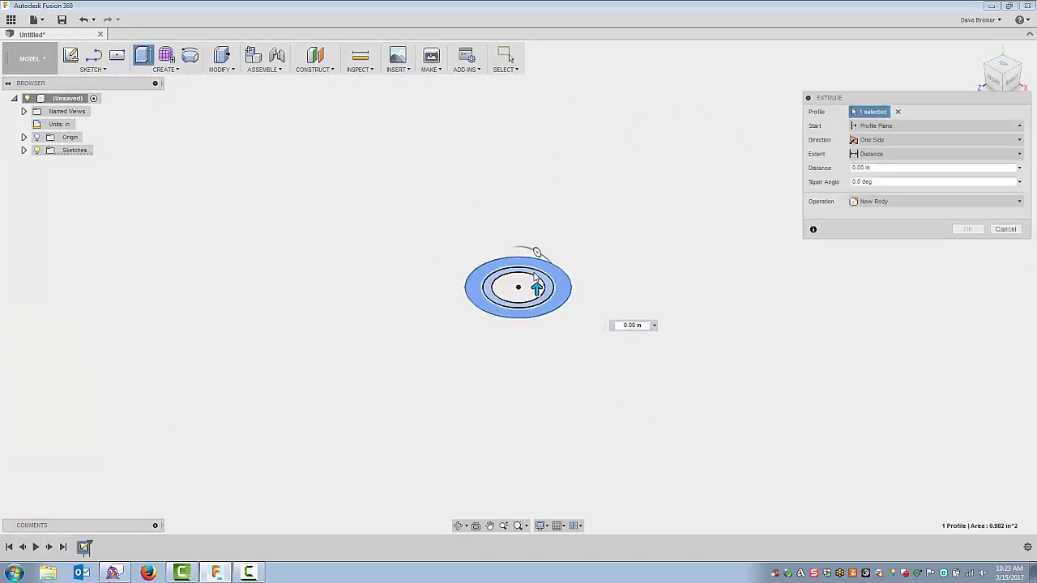
pyautogui.click(525, 283)
pyautogui.moveTo(524, 281); pyautogui.dragTo(518, 266)
pyautogui.write('2')
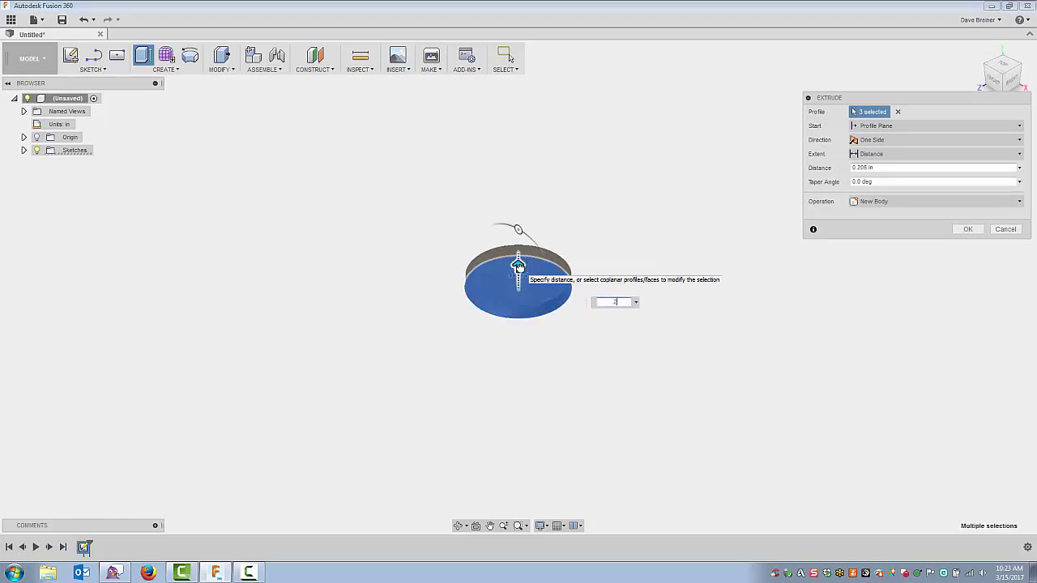
pyautogui.write('5')
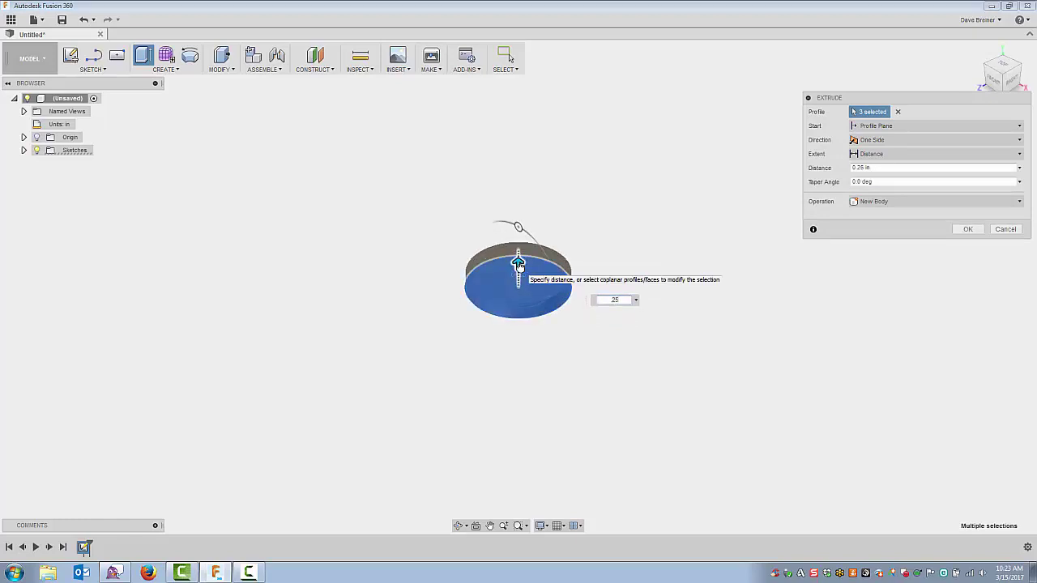
pyautogui.press('Return')
# Make the circle sketch visible again on the underside of the head
pyautogui.keyDown('shift'); pyautogui.moveTo(520, 268); pyautogui.dragTo(486, 235, button='middle'); pyautogui.keyUp('shift')
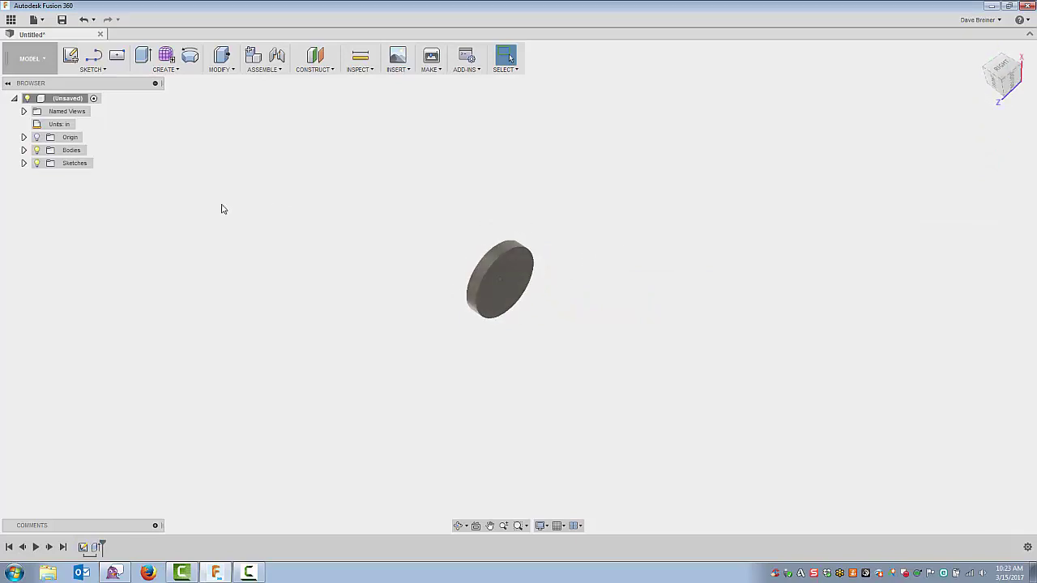
pyautogui.click(23, 162)
pyautogui.click(47, 177)
pyautogui.click(646, 173)
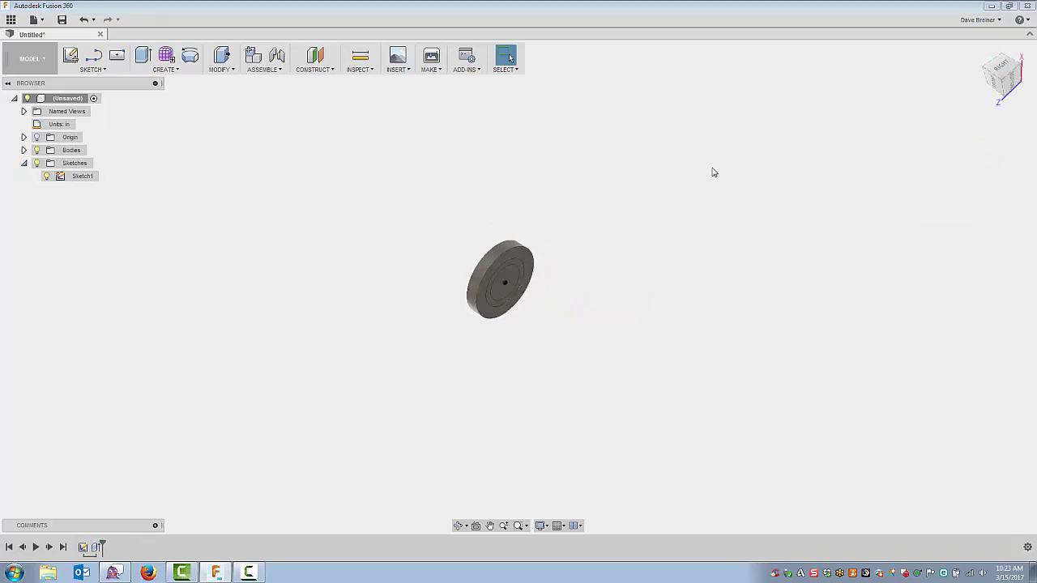
# Extrude the two inner profiles within the 1 in circle by -3.06 in, joined to the head as the shaft
pyautogui.press('e')
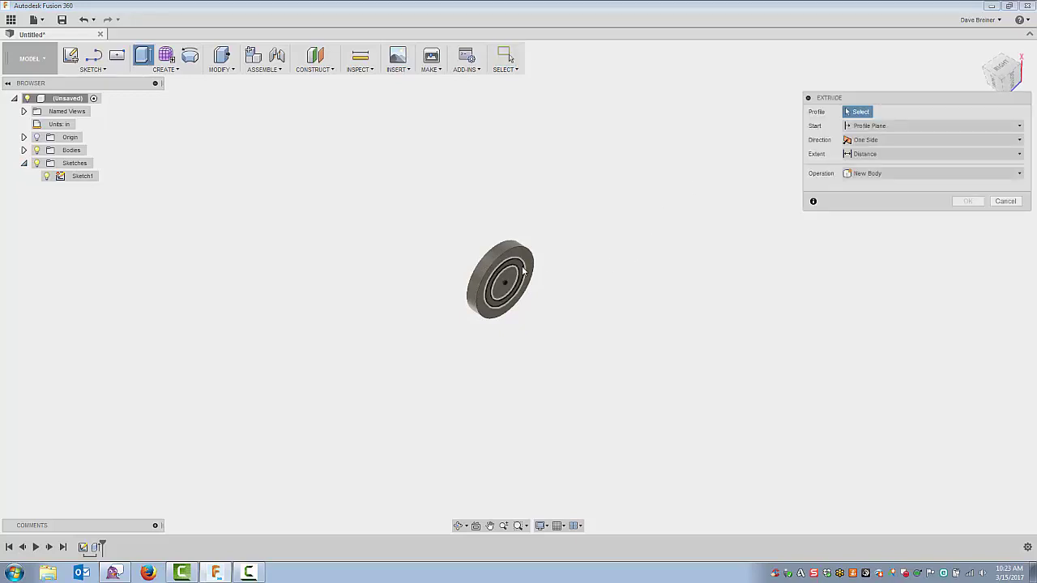
pyautogui.click(514, 278)
pyautogui.click(514, 279)
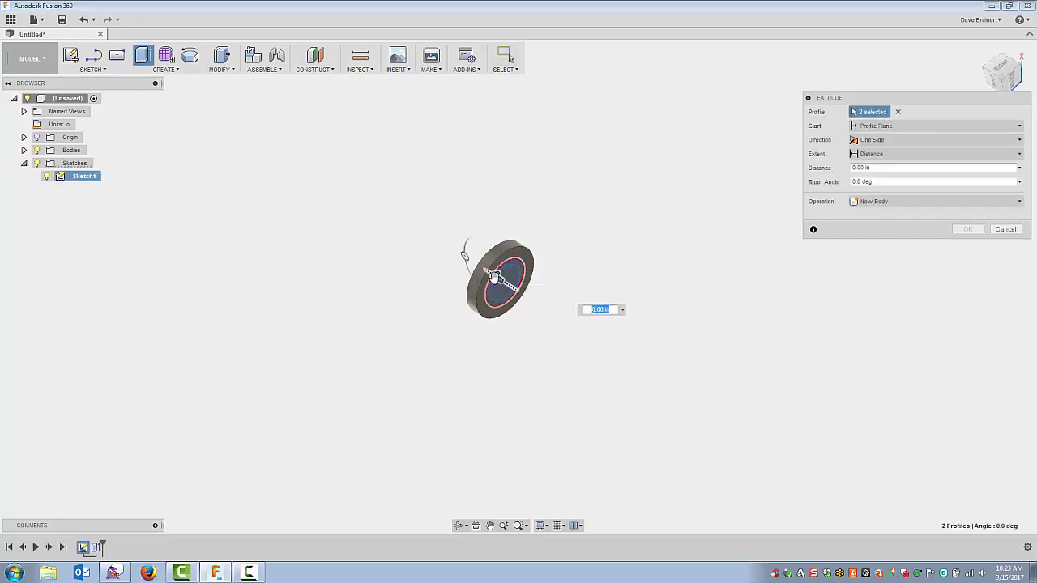
pyautogui.moveTo(498, 277); pyautogui.dragTo(642, 364)
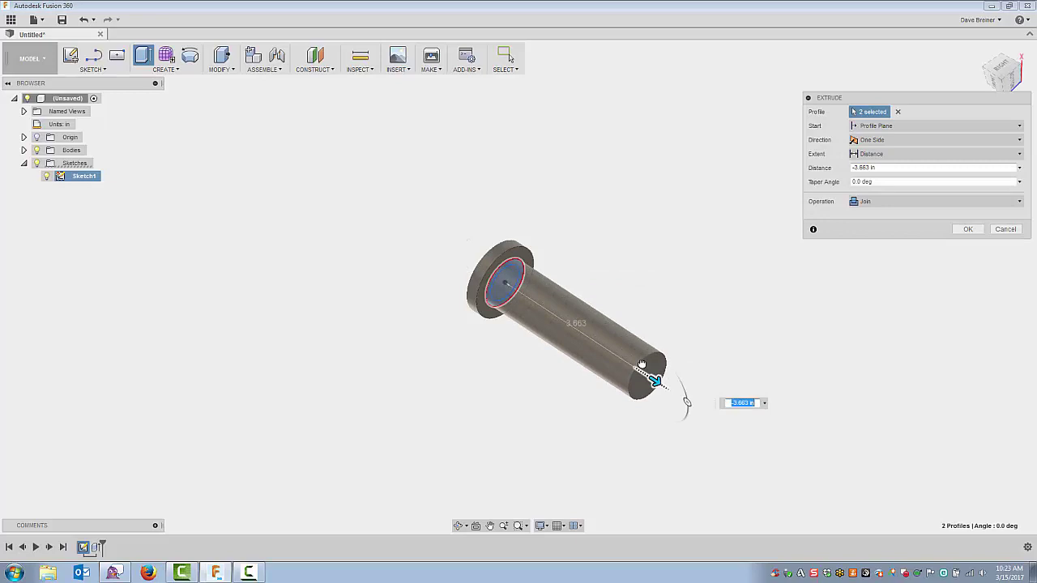
pyautogui.write('-3')
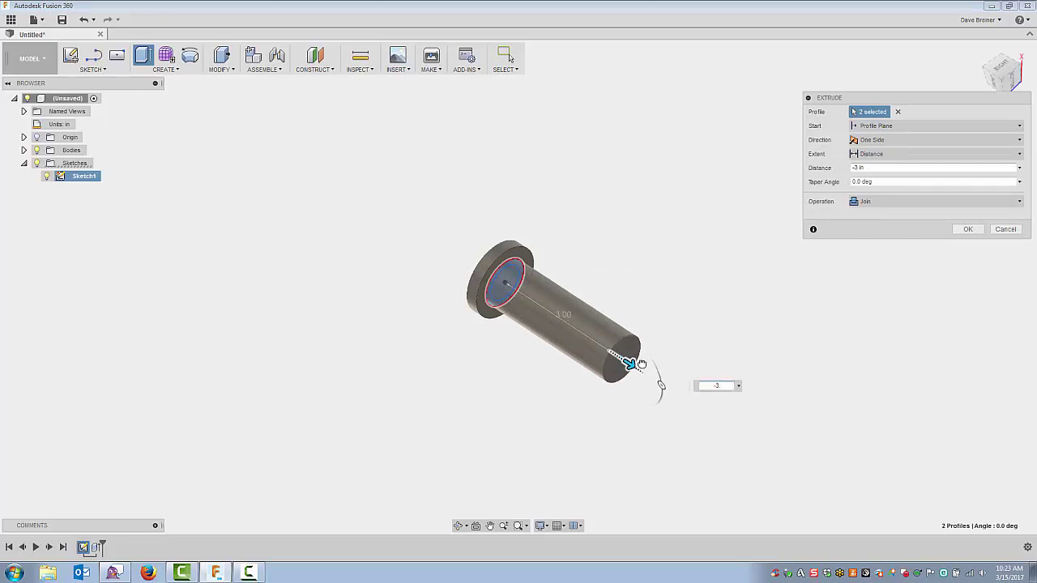
pyautogui.write('.06')
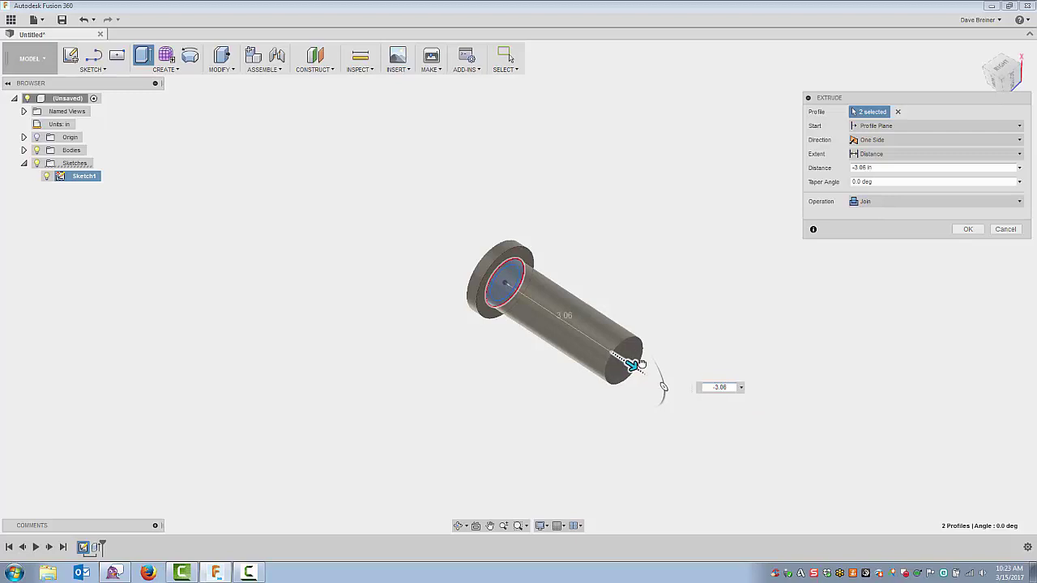
pyautogui.press('Return')
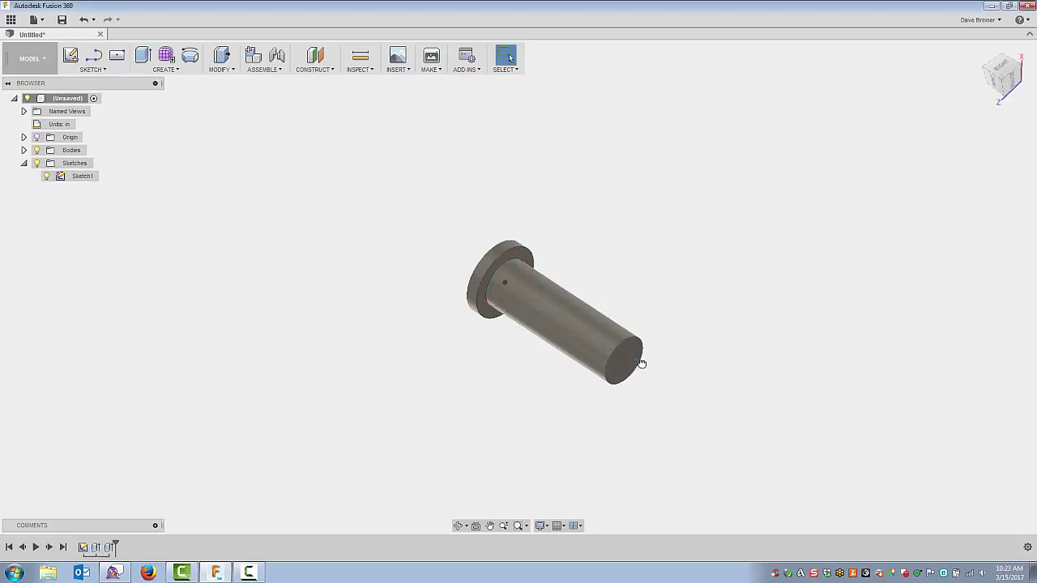
# Extrude the 0.75 in circle by -3.77 in with the Join operation to form the stepped end, and hide the sketch
pyautogui.press('e')
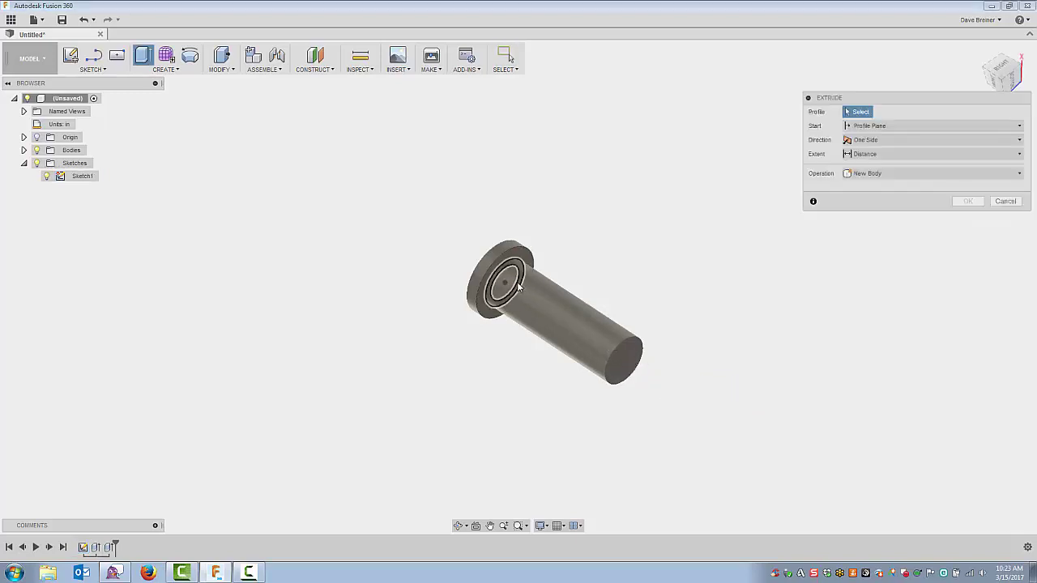
pyautogui.click(508, 282)
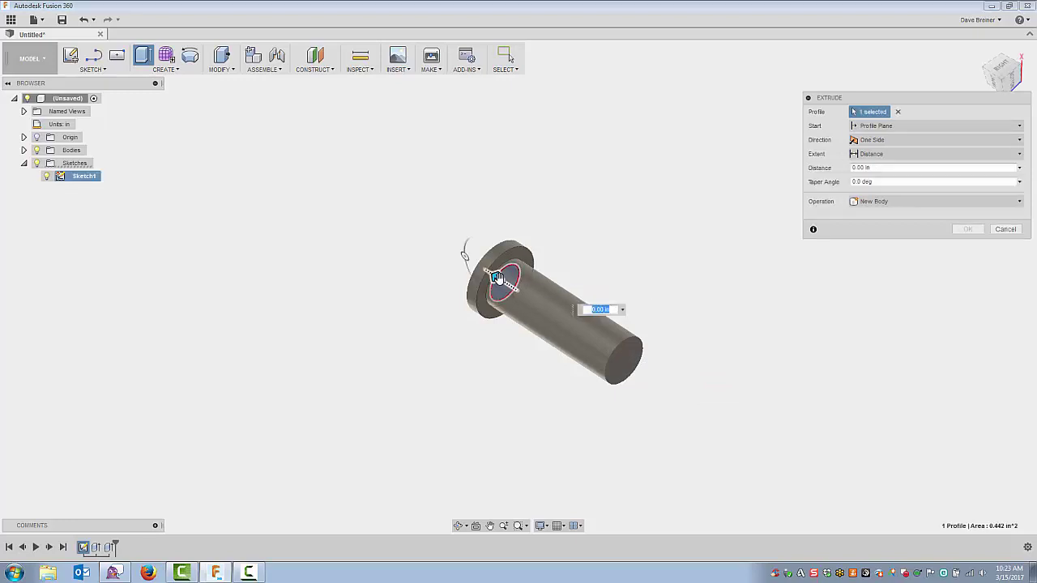
pyautogui.moveTo(496, 278); pyautogui.dragTo(672, 394)
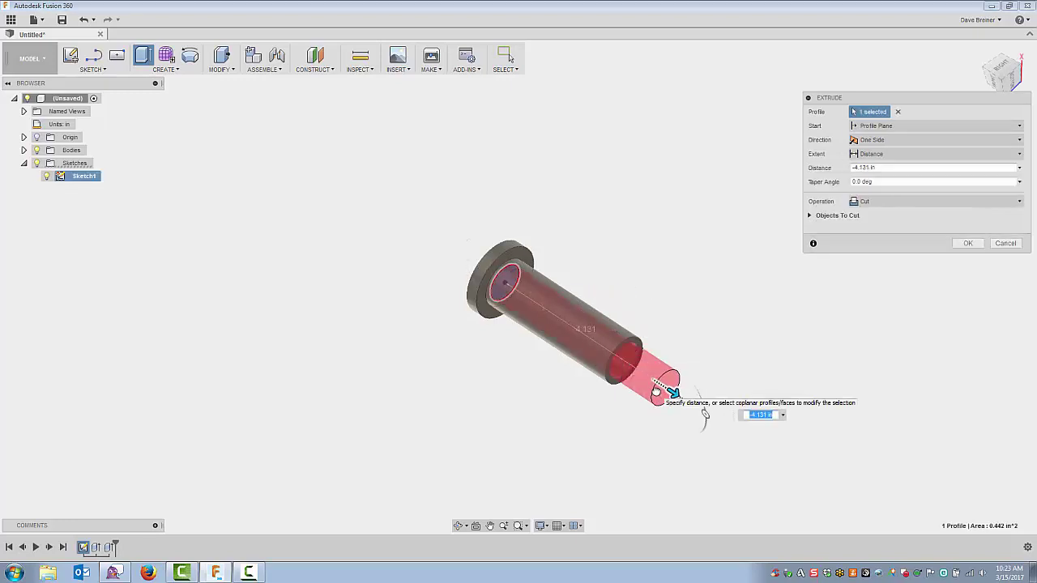
pyautogui.write('3.77')
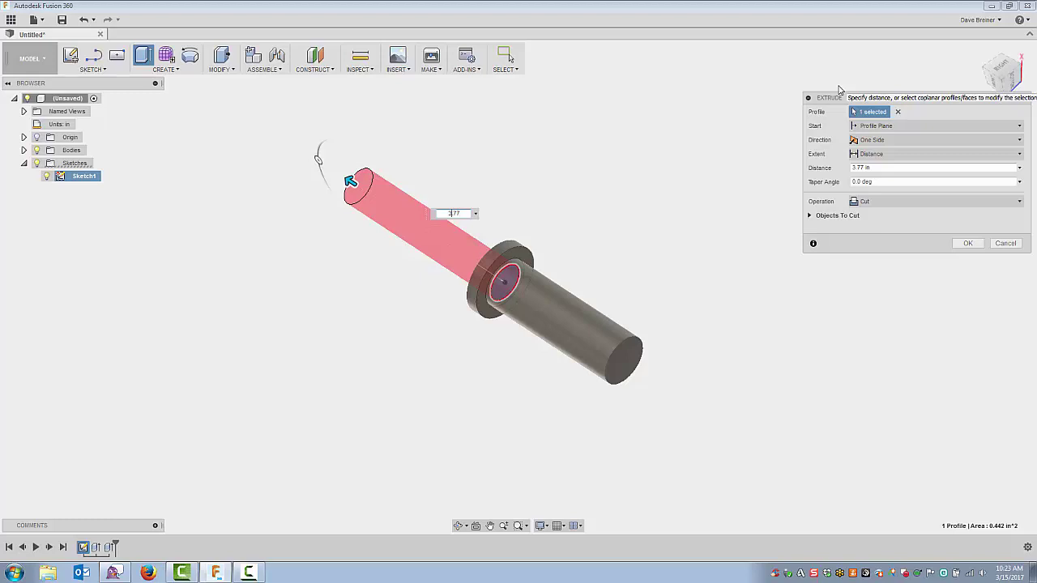
pyautogui.press('Home')
pyautogui.write('-')
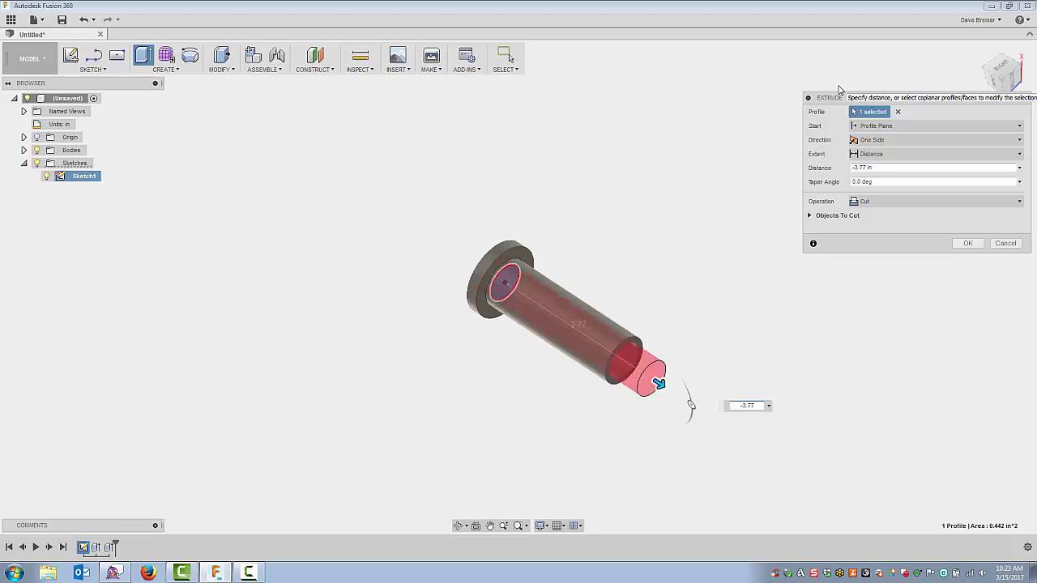
pyautogui.click(888, 204)
pyautogui.click(873, 214)
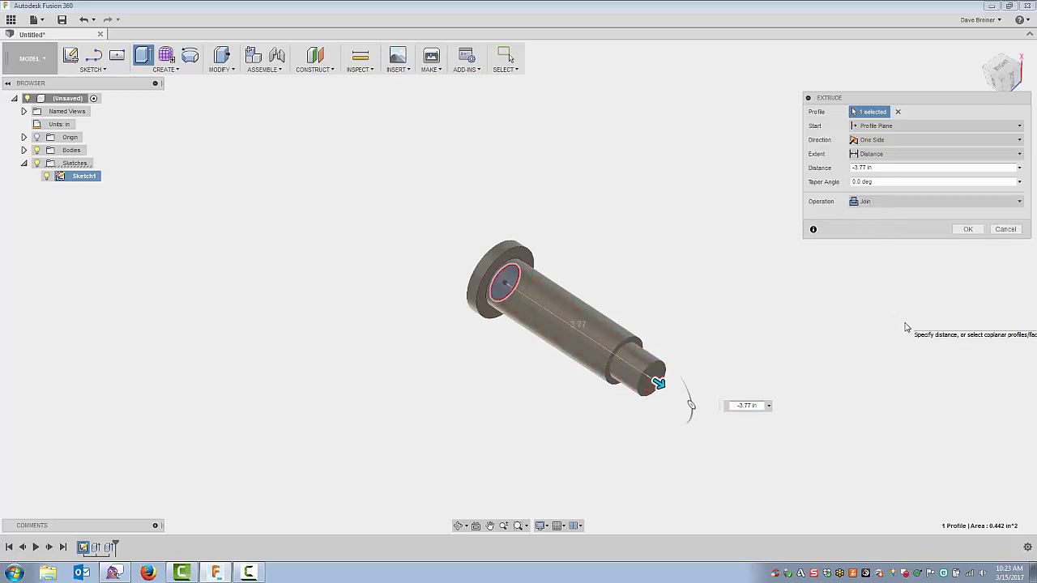
pyautogui.click(966, 230)
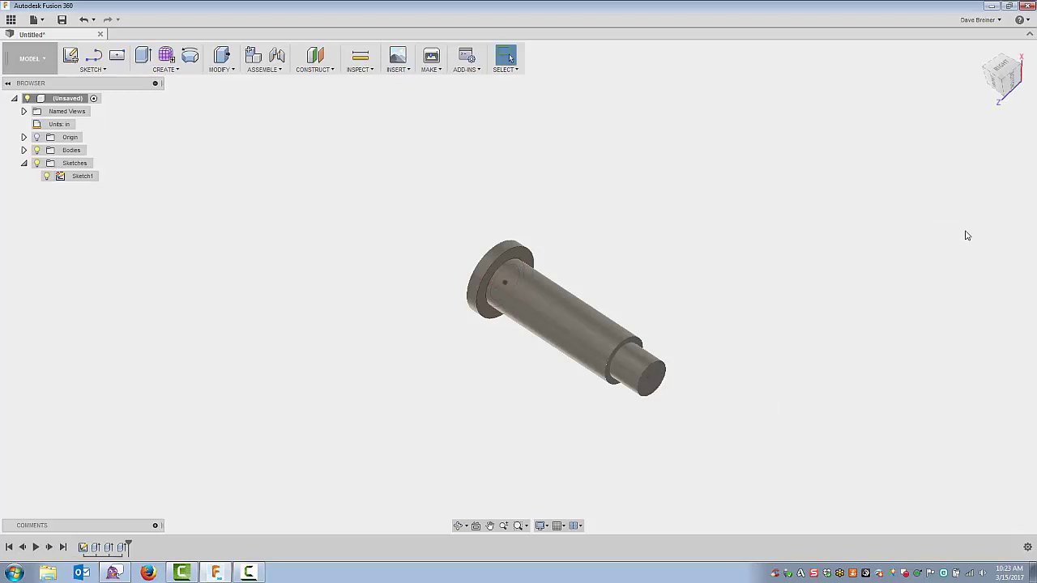
pyautogui.click(46, 176)
pyautogui.click(23, 164)
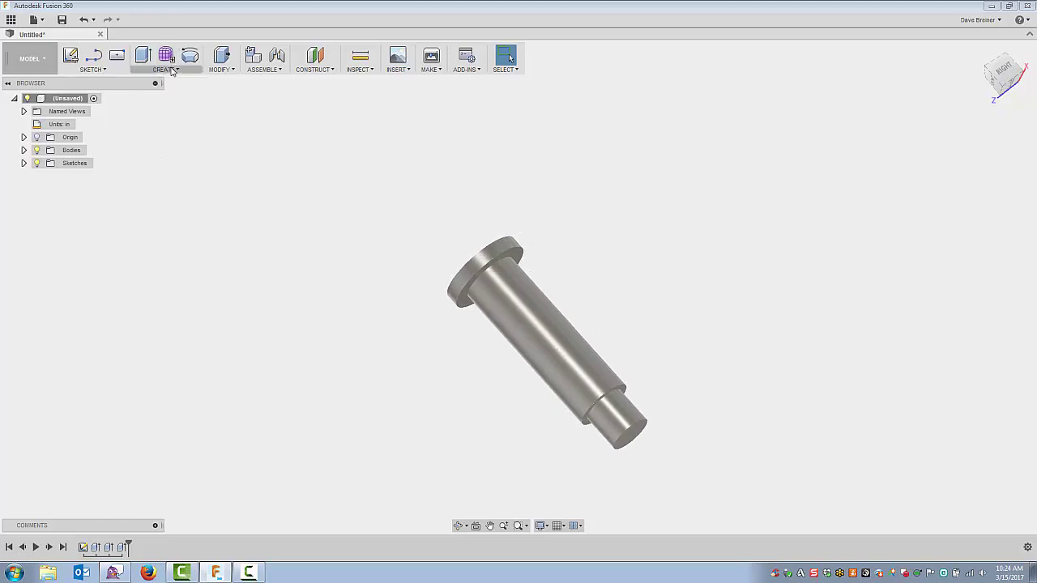
# Chamfer the outer top edge of the pin's head with an equal distance of 0.1 in
pyautogui.click(227, 70)
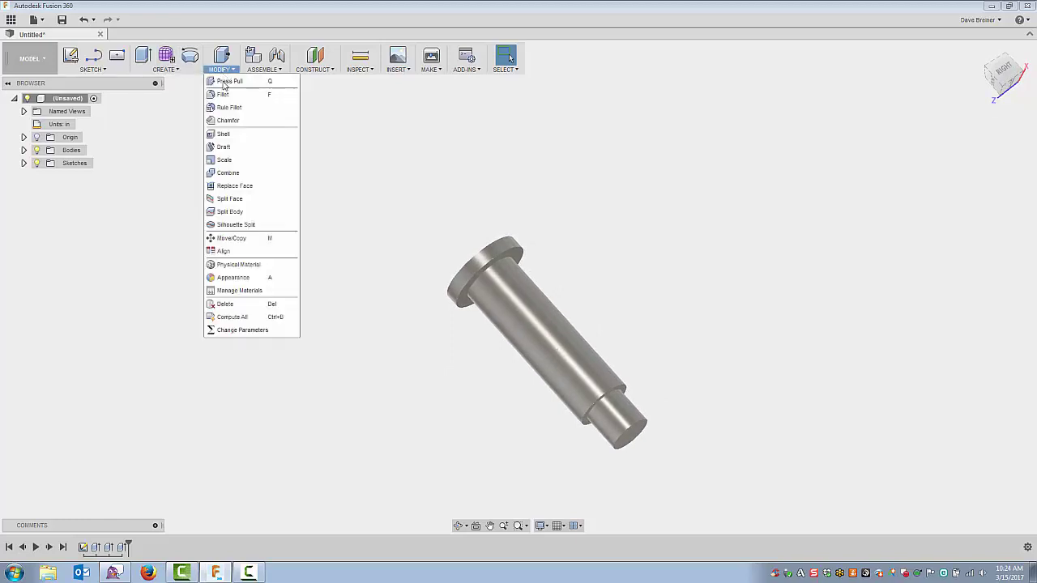
pyautogui.click(242, 127)
pyautogui.keyDown('shift'); pyautogui.moveTo(489, 193); pyautogui.dragTo(526, 232, button='middle'); pyautogui.keyUp('shift')
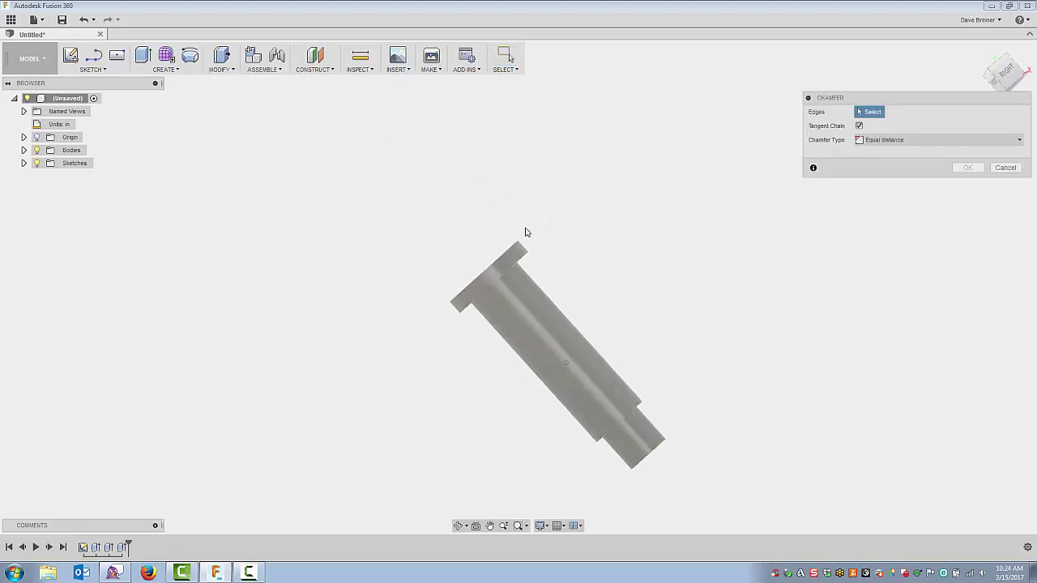
pyautogui.click(518, 243)
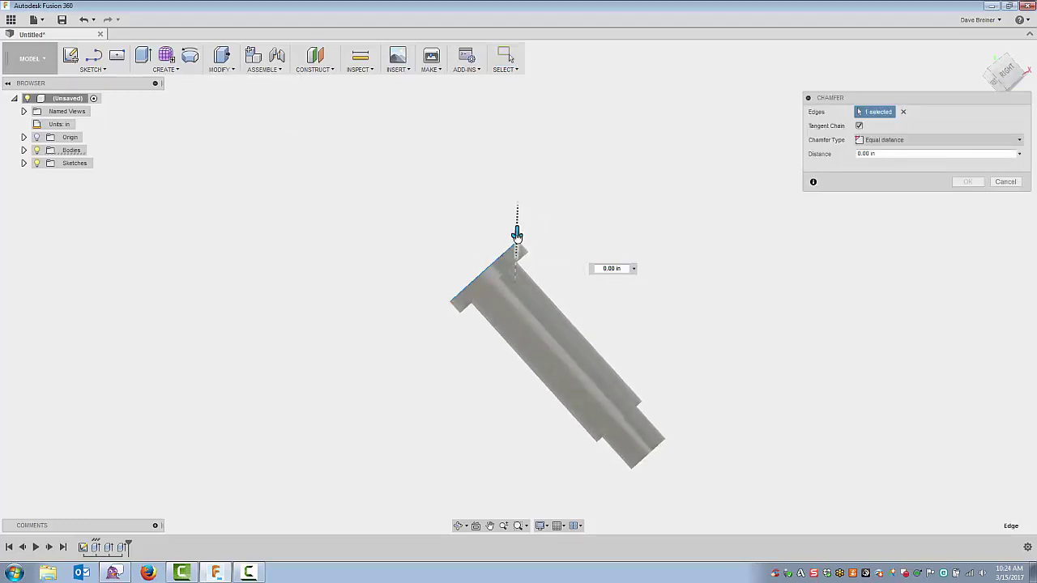
pyautogui.press('BackSpace')
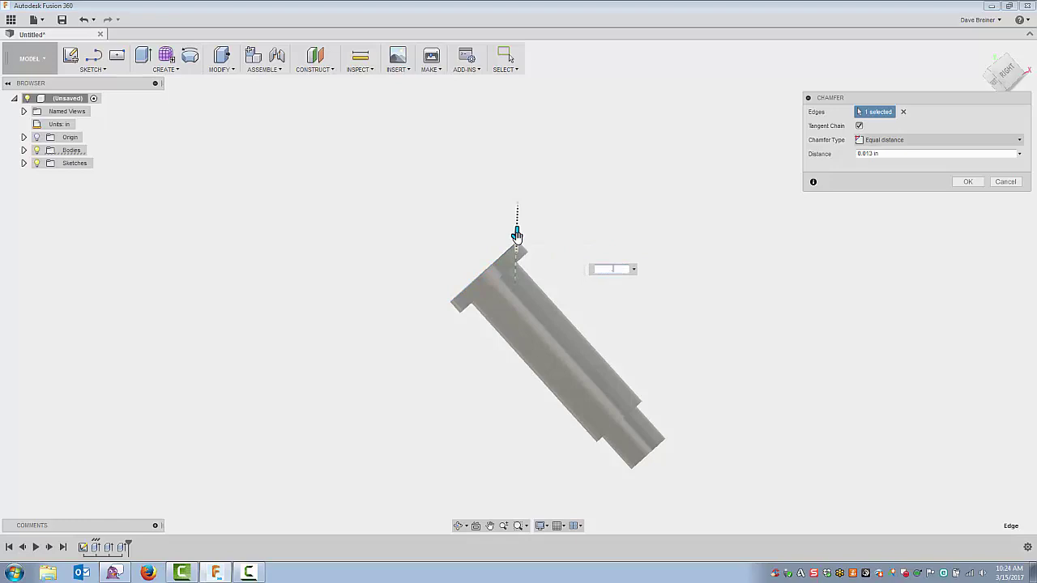
pyautogui.write('.1')
pyautogui.press('Return')
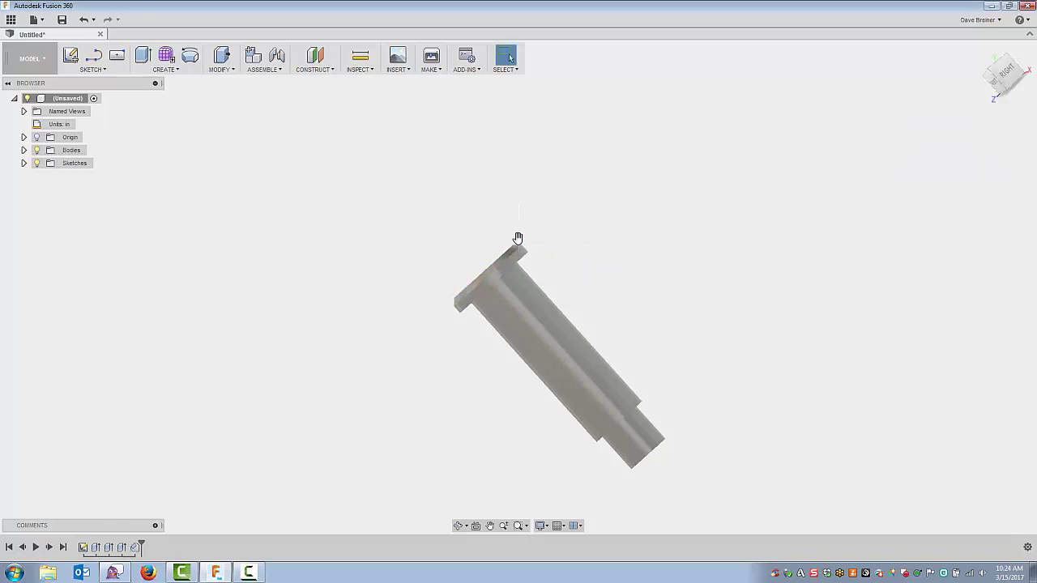
# Add a 3/4-10 UNC thread 0.625 in long to the pin's stepped end, with Full Length turned off
pyautogui.keyDown('shift'); pyautogui.moveTo(516, 237); pyautogui.dragTo(615, 154, button='middle'); pyautogui.keyUp('shift')
pyautogui.click(166, 69)
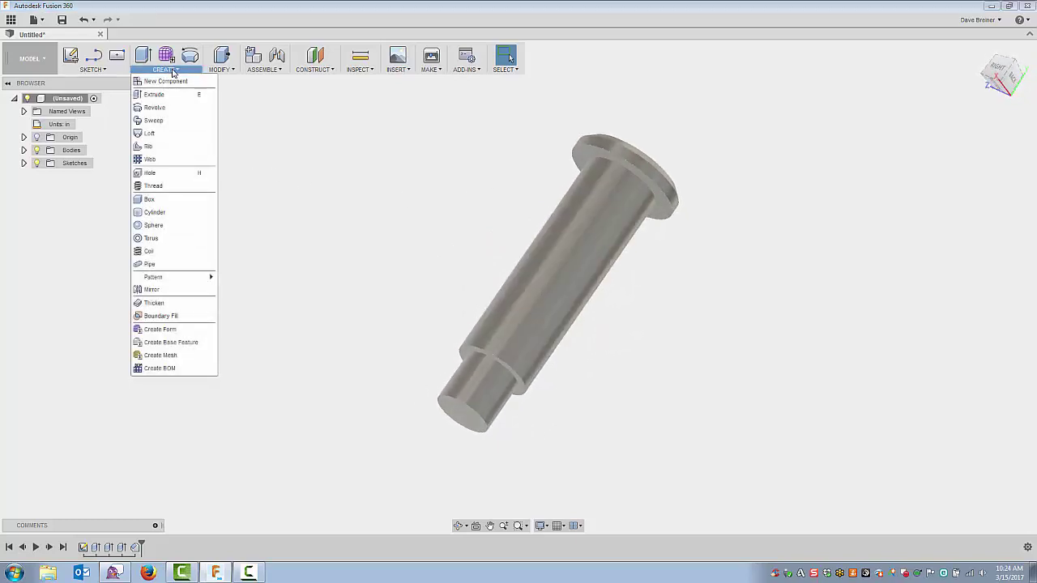
pyautogui.click(155, 189)
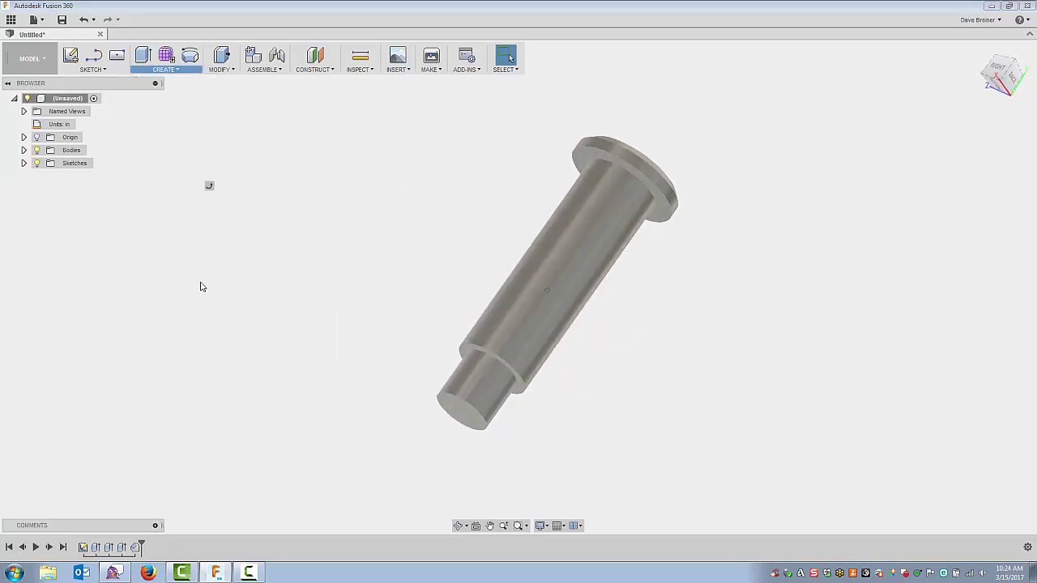
pyautogui.click(459, 375)
pyautogui.click(861, 140)
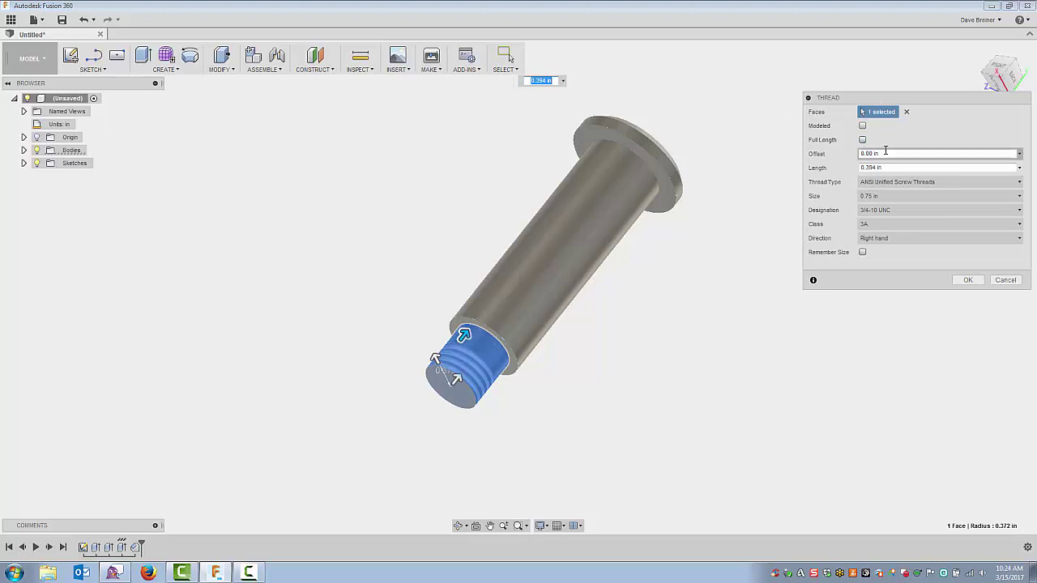
pyautogui.click(889, 167)
pyautogui.press('BackSpace')
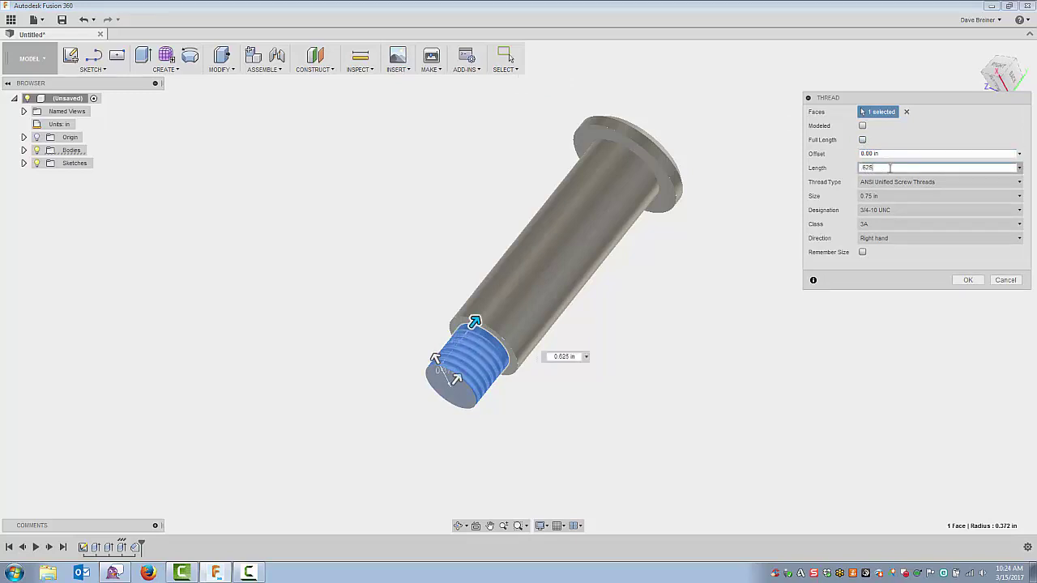
pyautogui.click(966, 280)
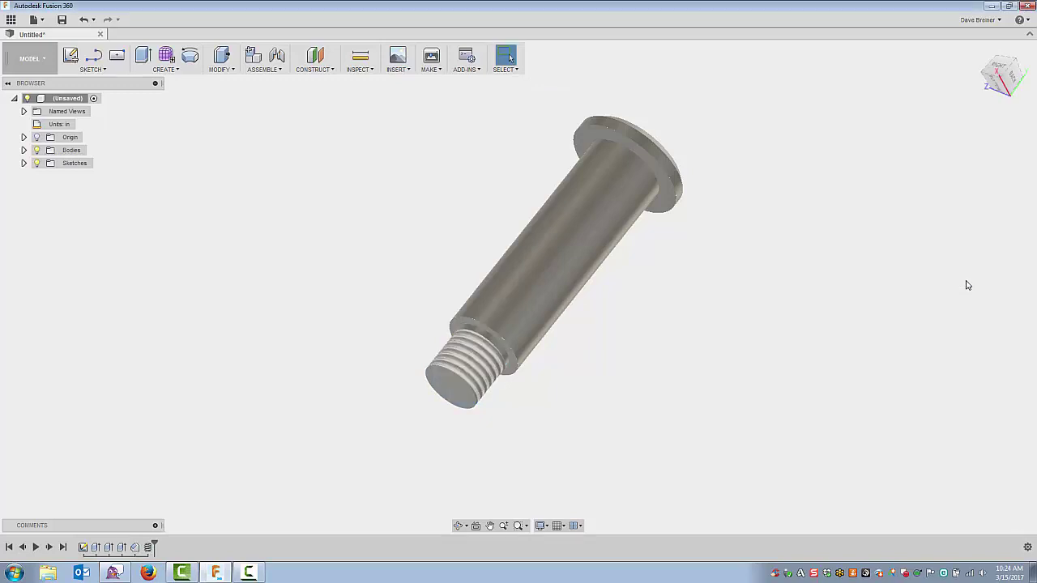
# Edit the thread on the stepped end so that it is created as modeled geometry
pyautogui.rightClick(147, 548)
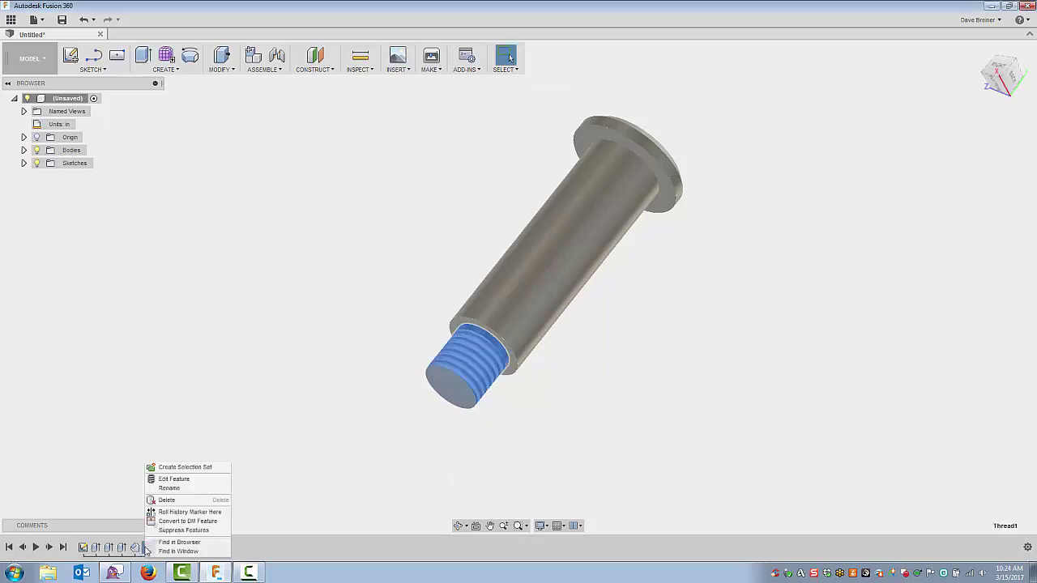
pyautogui.click(162, 487)
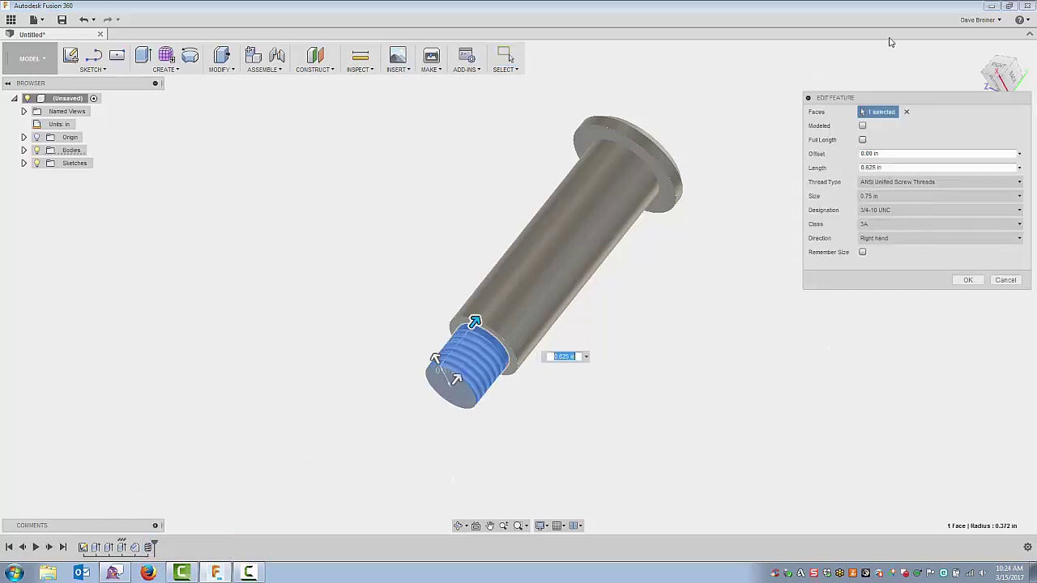
pyautogui.click(862, 127)
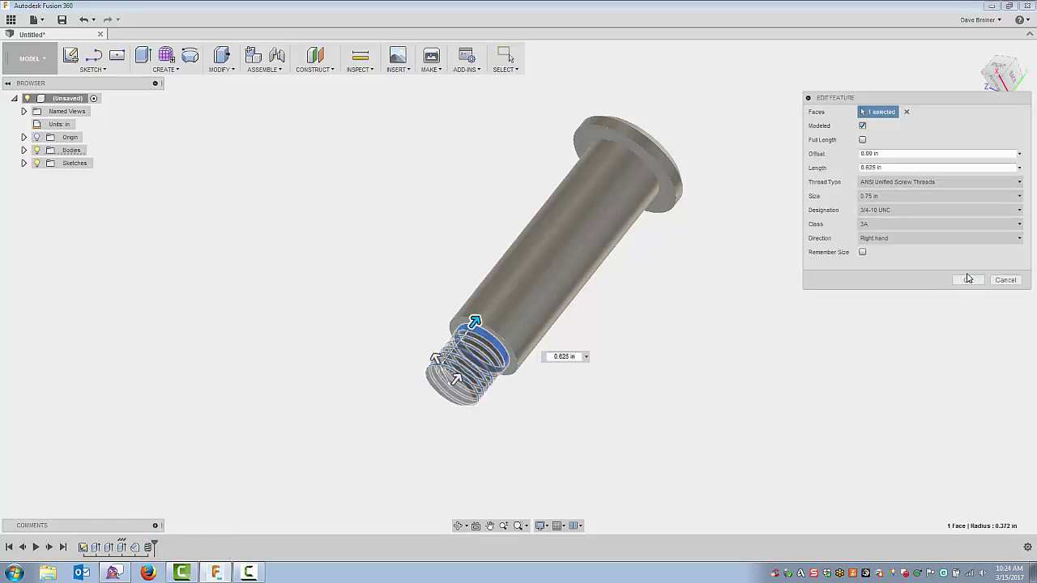
pyautogui.click(968, 279)
pyautogui.scroll(3, 491, 366)
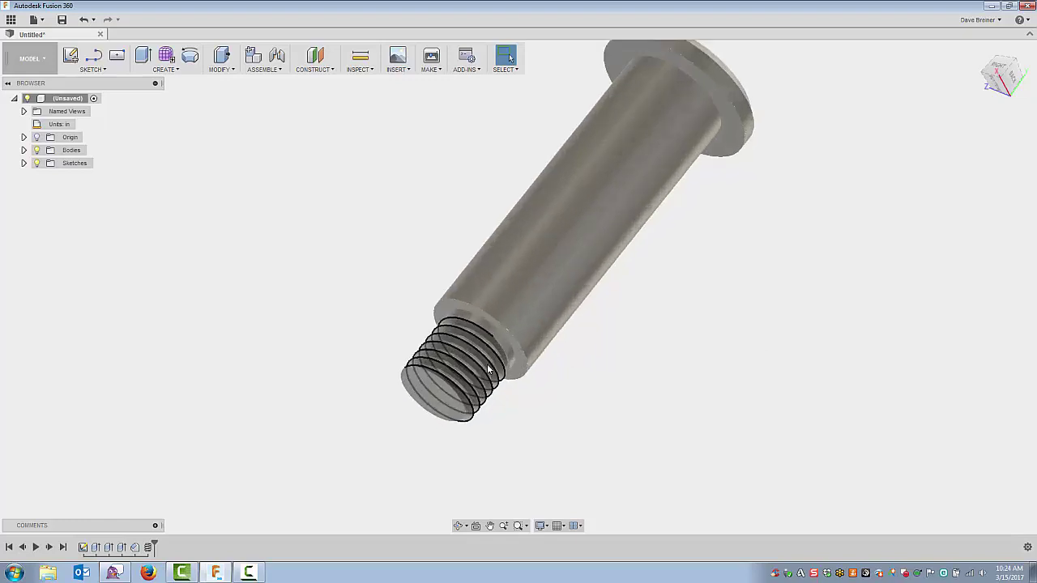
pyautogui.keyDown('shift'); pyautogui.moveTo(192, 299); pyautogui.dragTo(172, 285, button='middle'); pyautogui.keyUp('shift')
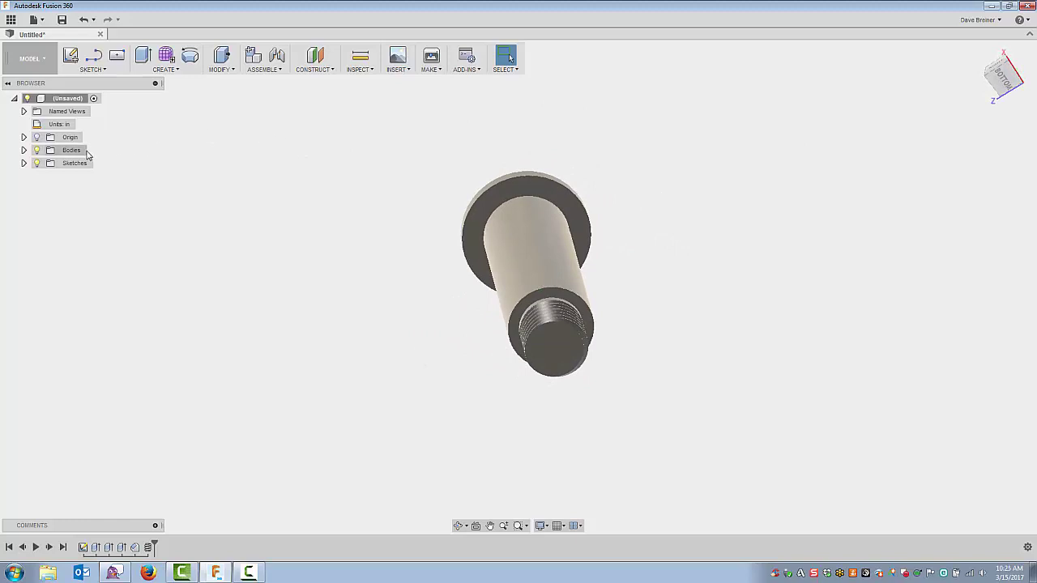
pyautogui.click(24, 151)
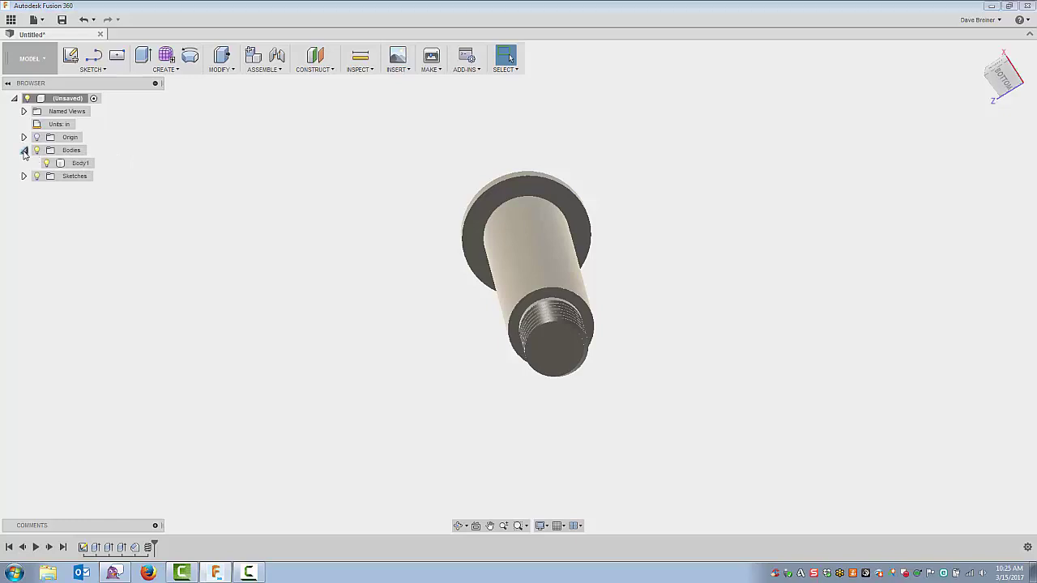
pyautogui.click(66, 166)
pyautogui.click(228, 160)
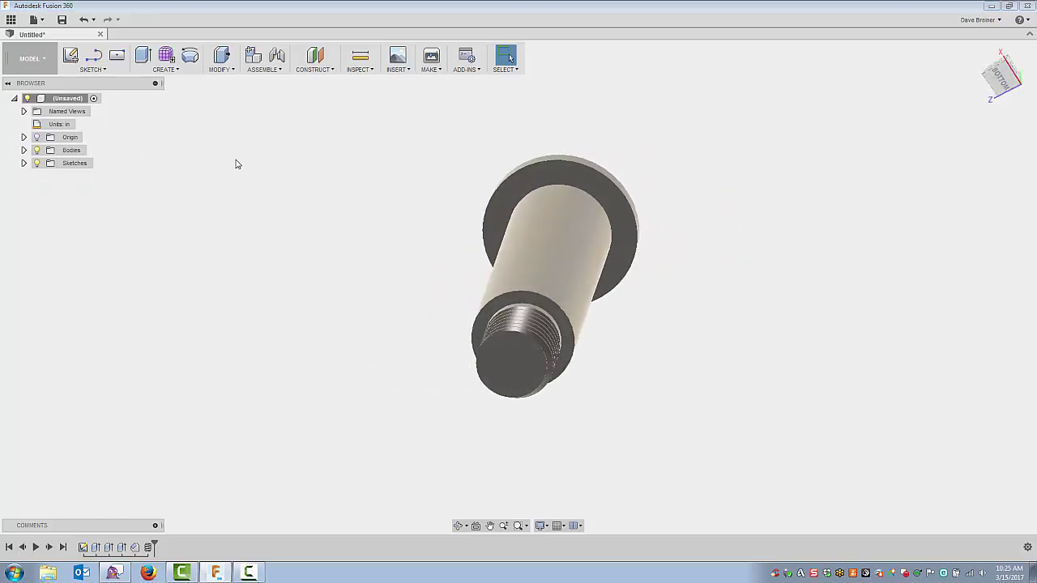
# Start a sketch on the underside of the head and draw a horizontal line about 5.35 in long across the pin
pyautogui.click(70, 54)
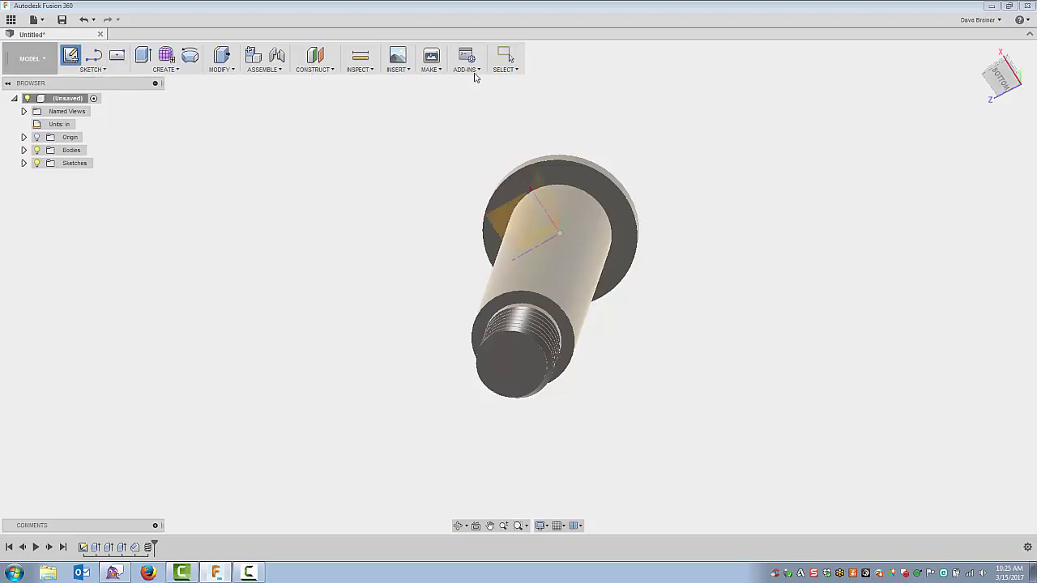
pyautogui.click(589, 194)
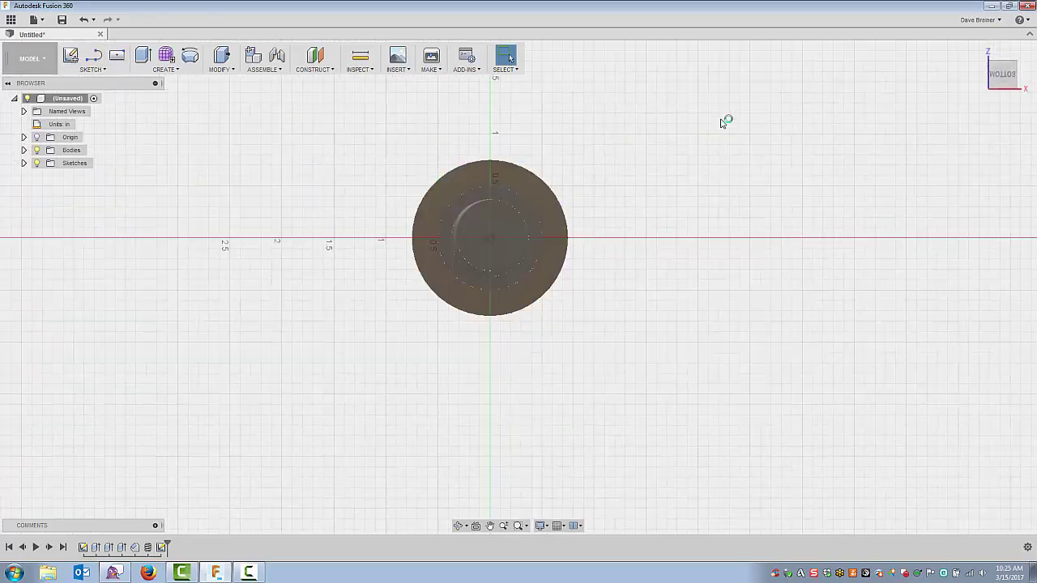
pyautogui.scroll(-1, 723, 195)
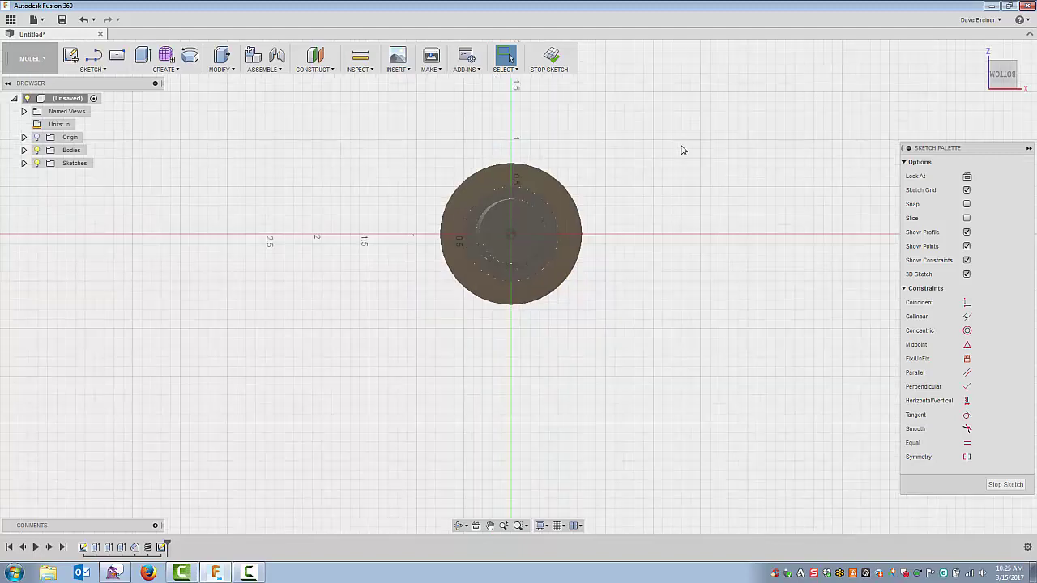
pyautogui.moveTo(681, 148); pyautogui.dragTo(720, 236, button='middle')
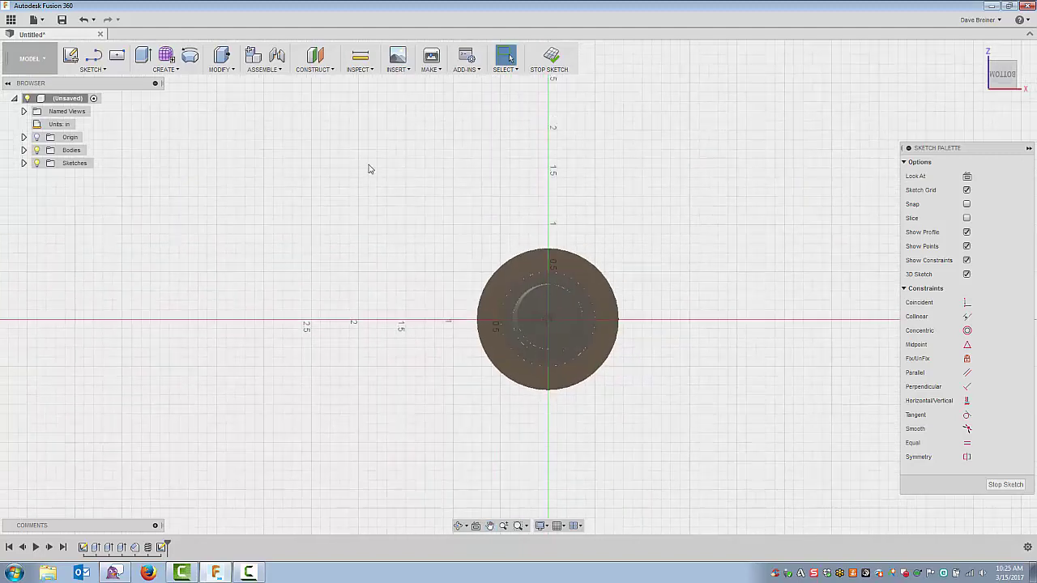
pyautogui.click(95, 56)
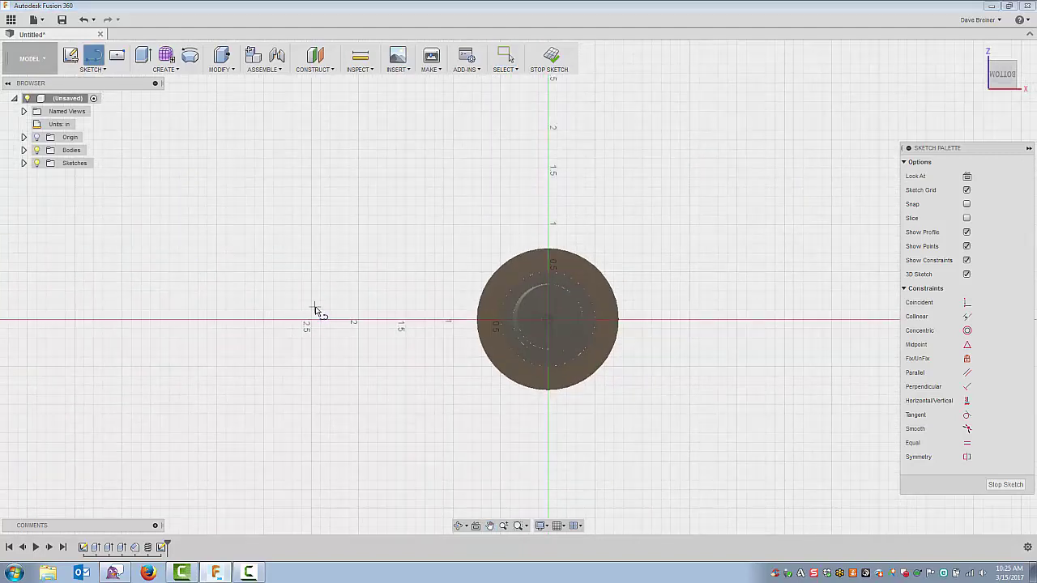
pyautogui.click(315, 306)
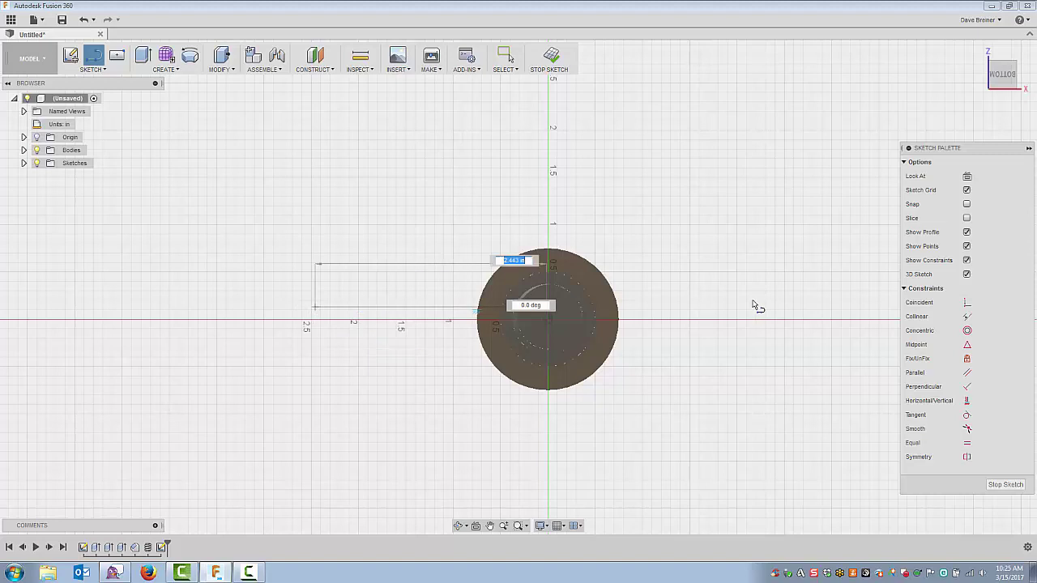
pyautogui.click(821, 308)
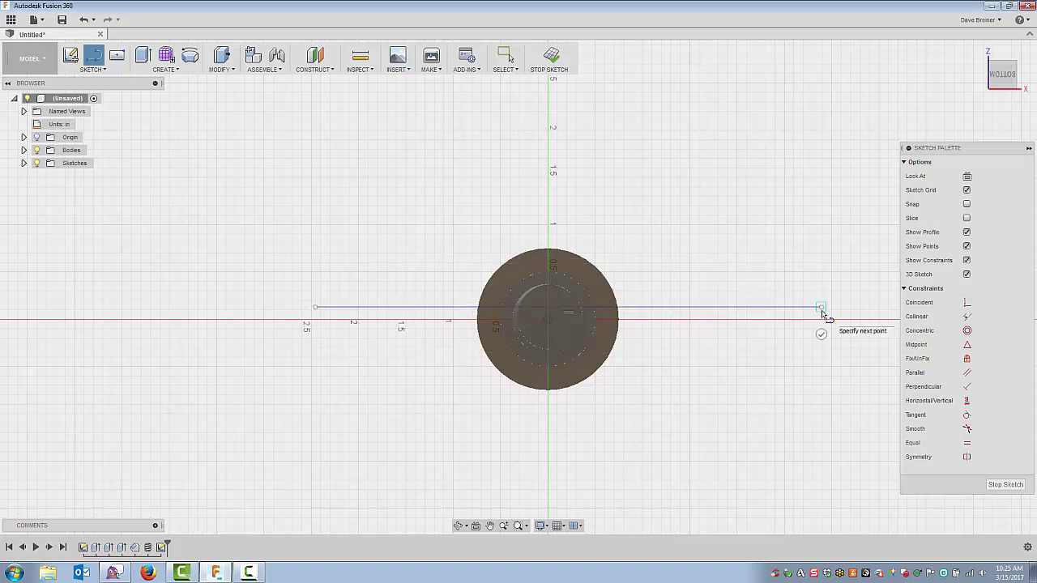
pyautogui.press('Escape')
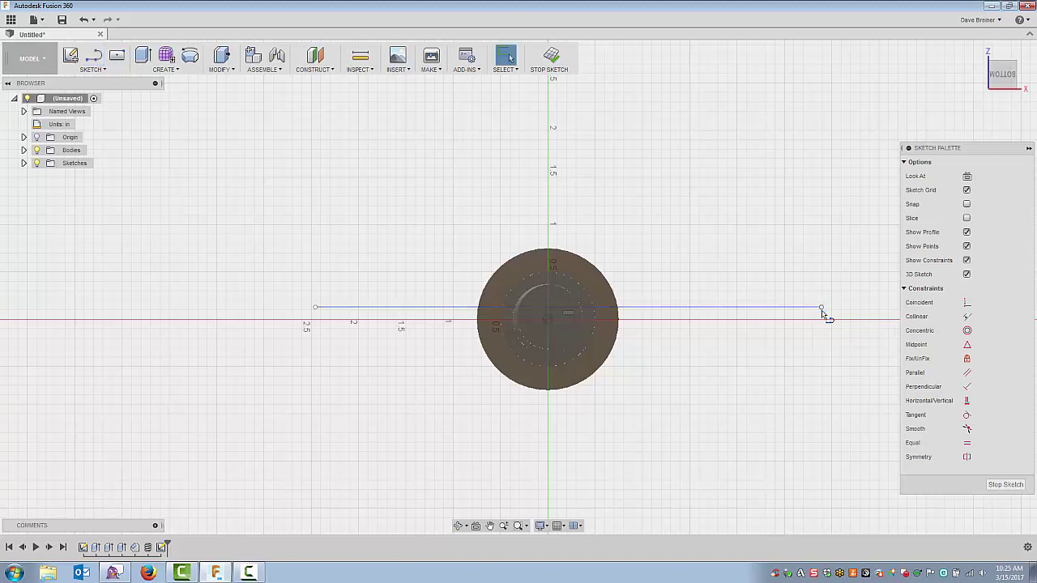
# Convert the horizontal line to construction and constrain its midpoint to the sketch origin
pyautogui.click(745, 308)
pyautogui.press('x')
pyautogui.click(966, 346)
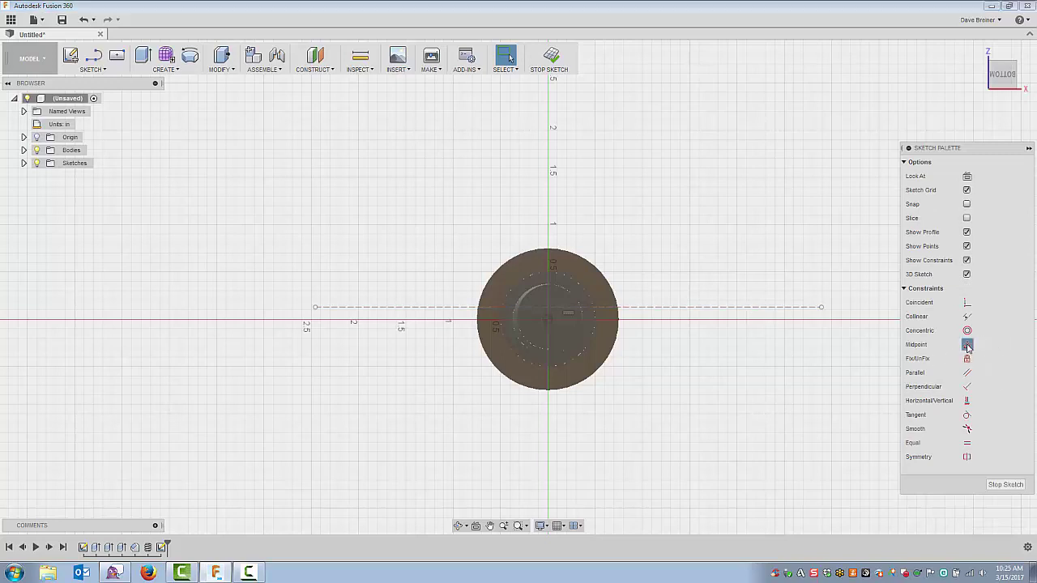
pyautogui.click(644, 310)
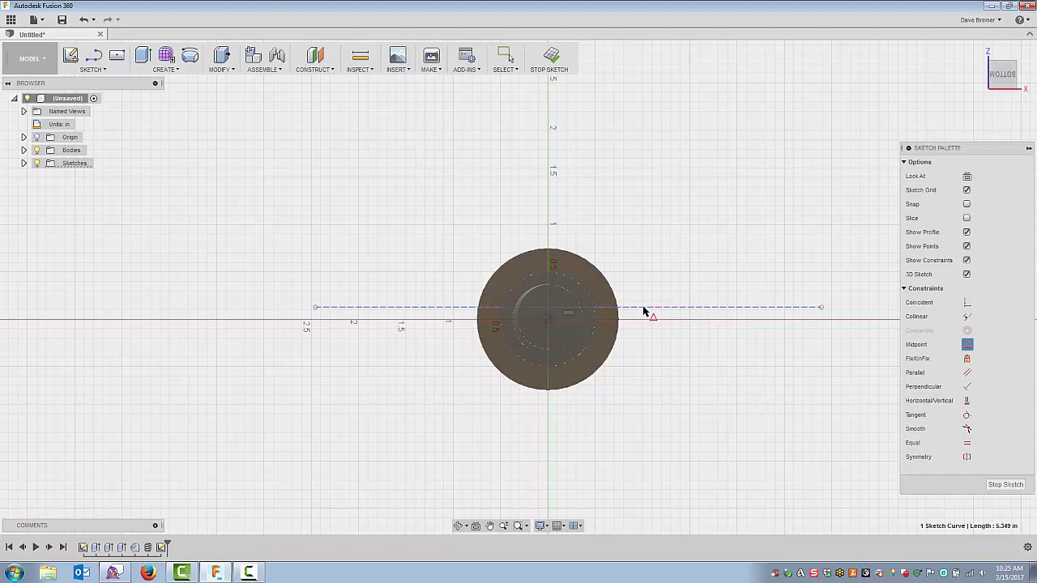
pyautogui.click(548, 322)
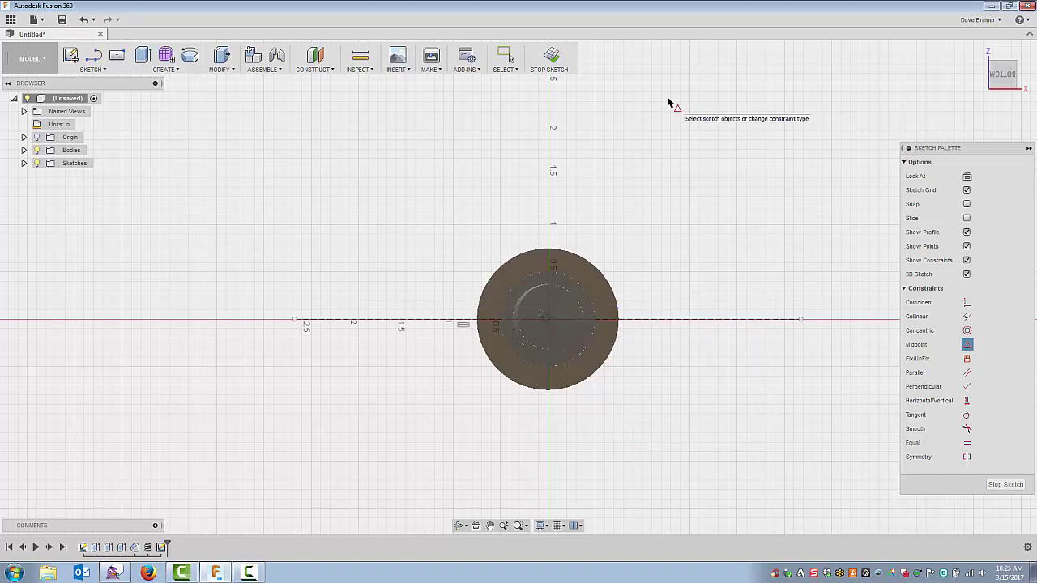
pyautogui.press('Escape')
# Draw a 1 in diameter circle centred on the negative-X end of the construction line
pyautogui.press('c')
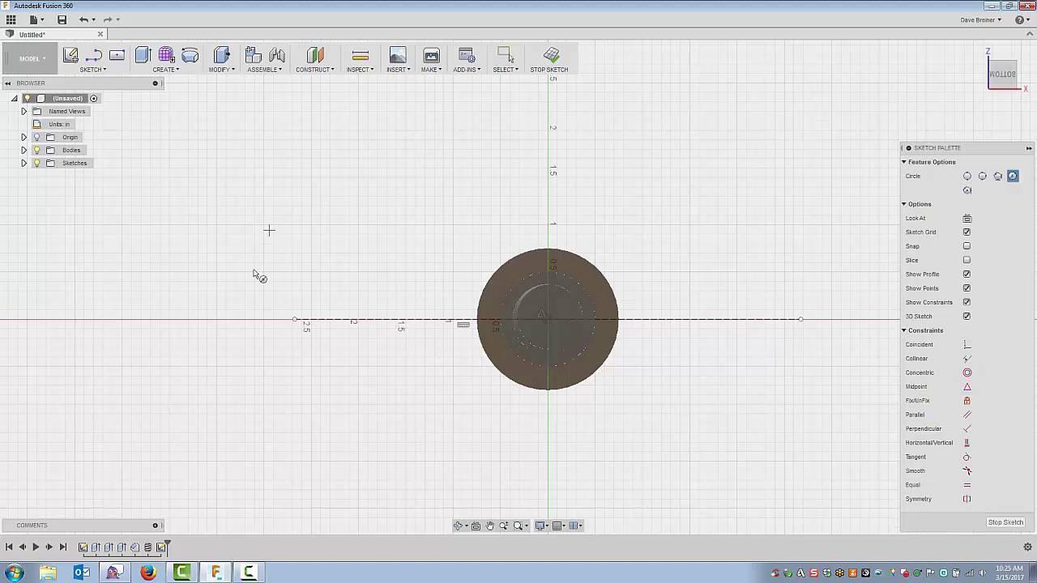
pyautogui.click(296, 329)
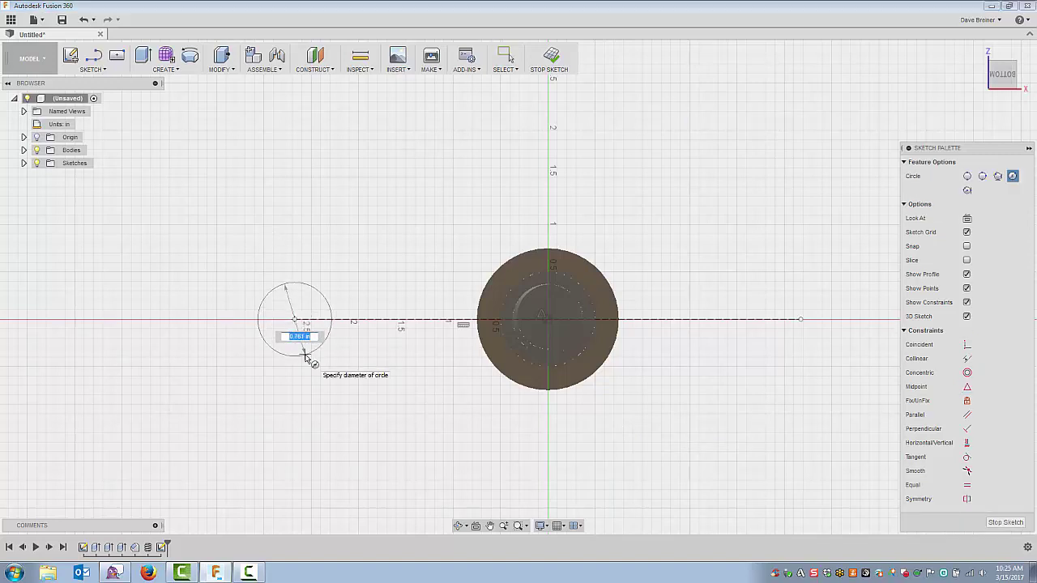
pyautogui.write('1')
pyautogui.press('Return')
pyautogui.press('Escape')
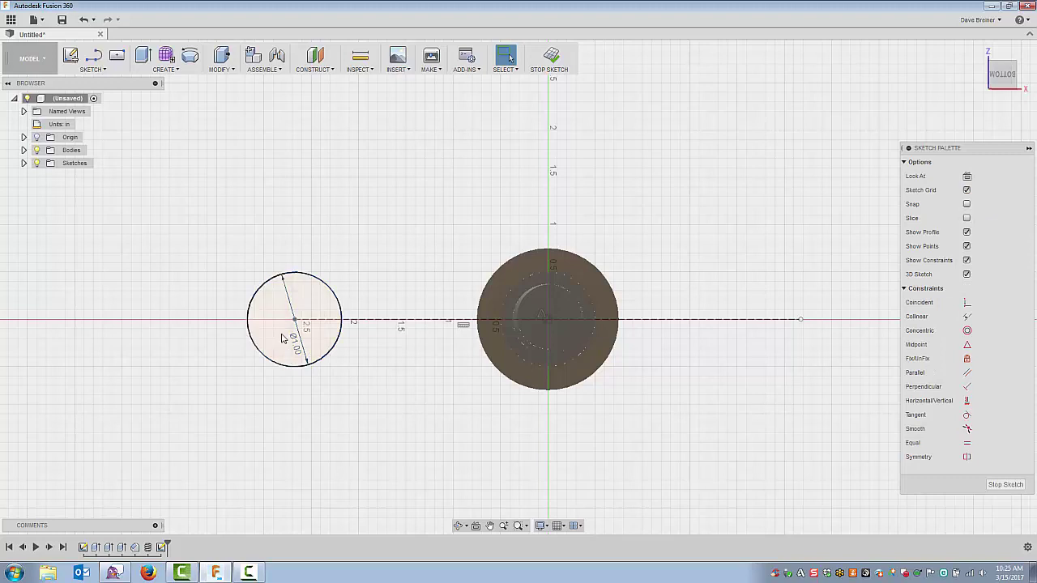
# Add a concentric 0.5 in diameter circle inside the 1 in circle
pyautogui.press('c')
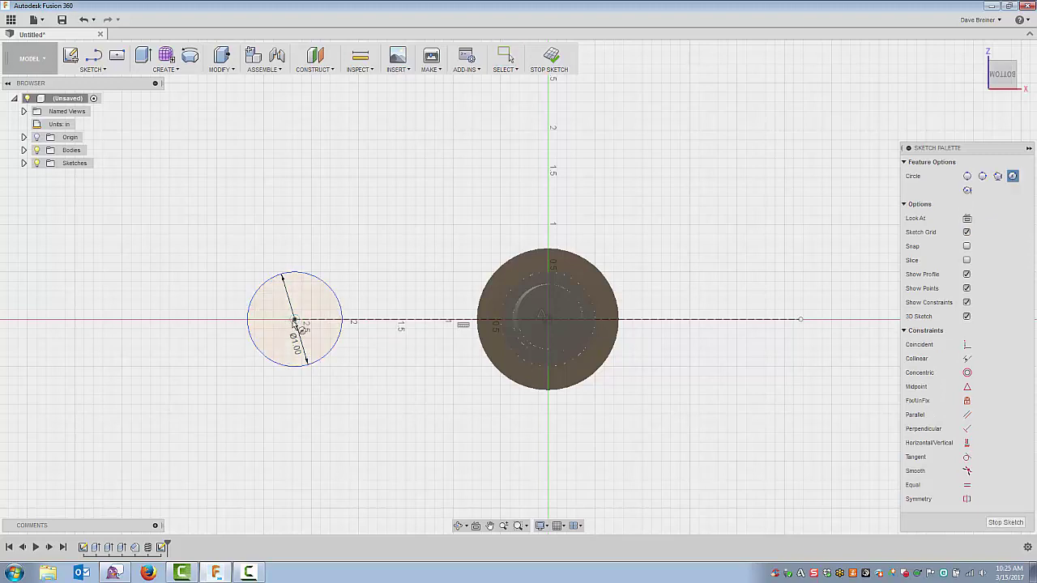
pyautogui.click(294, 319)
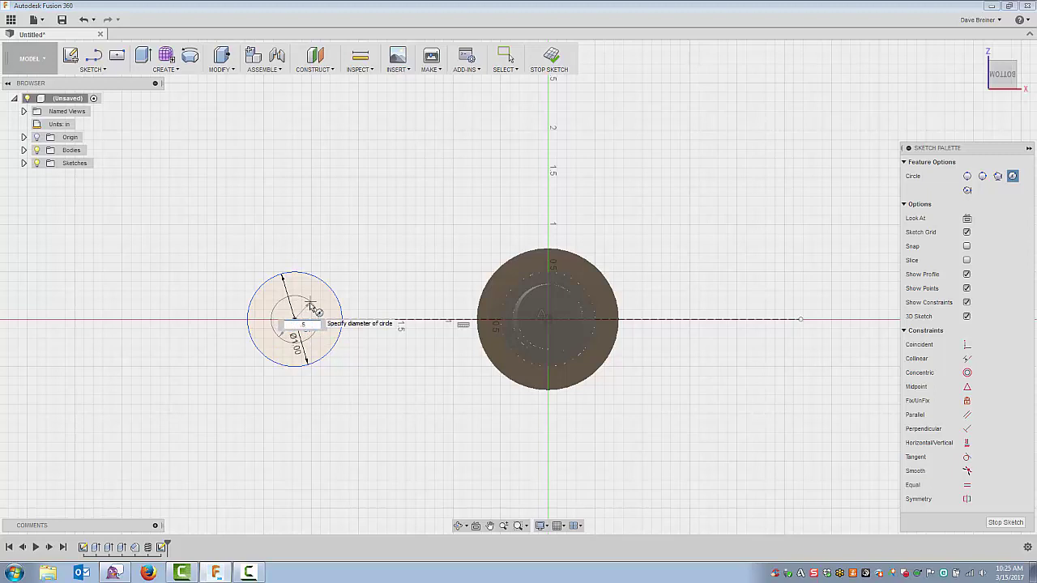
pyautogui.click(311, 306)
pyautogui.press('Escape')
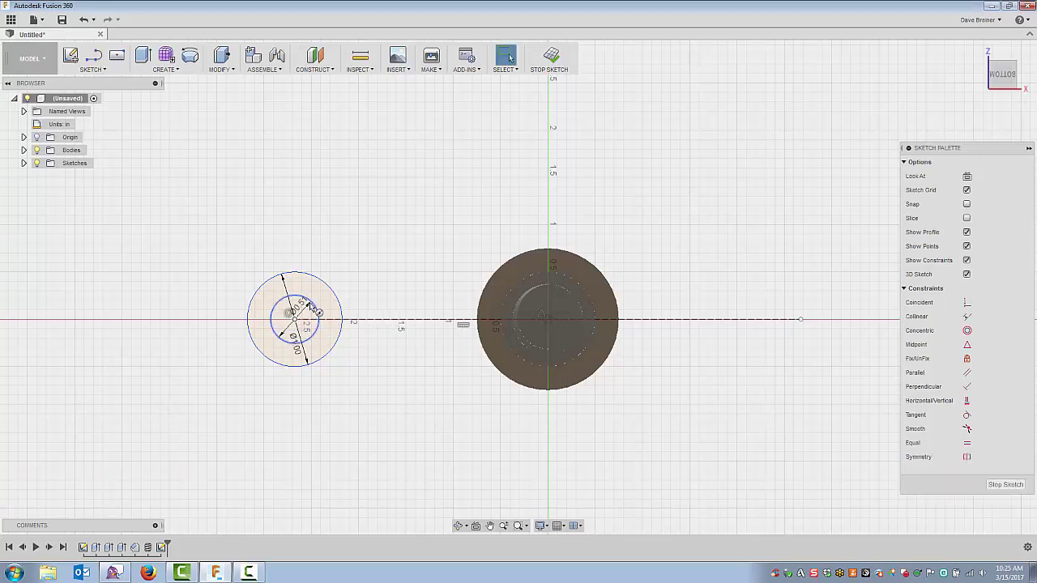
# Draw a 1 in diameter circle centred on the positive-X end of the construction line
pyautogui.press('c')
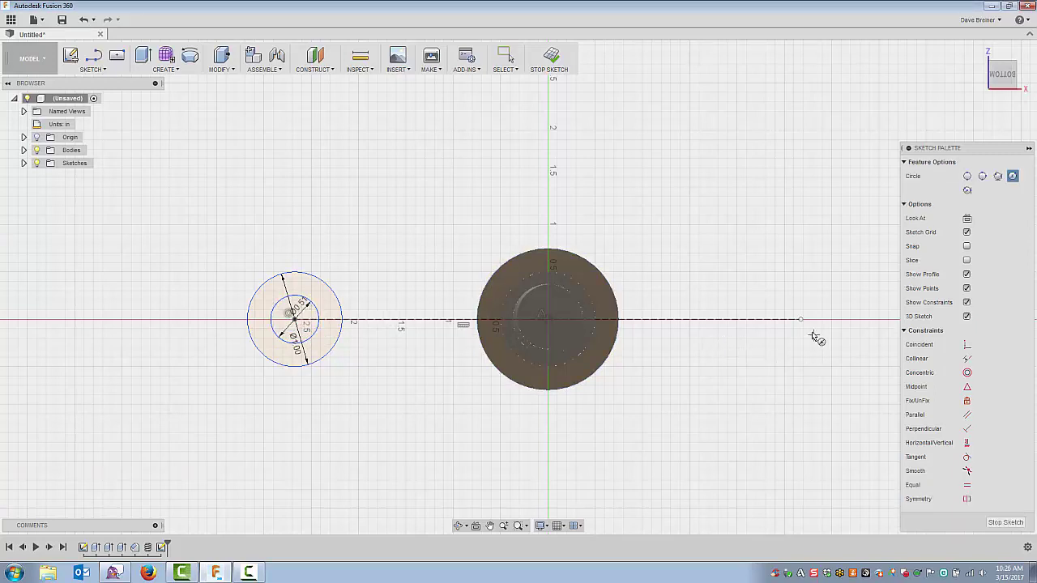
pyautogui.click(800, 318)
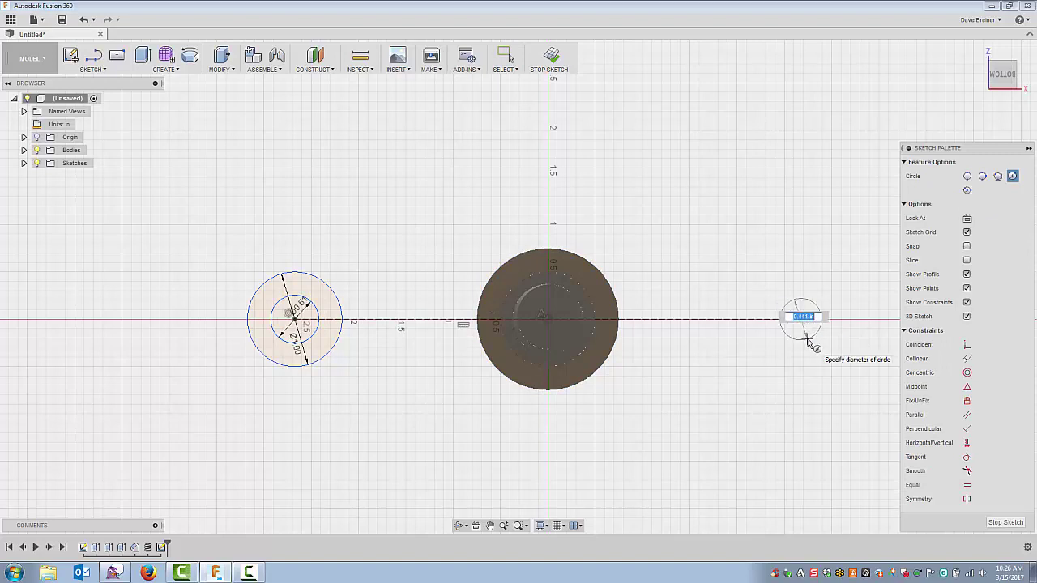
pyautogui.write('1')
pyautogui.press('Return')
pyautogui.press('Escape')
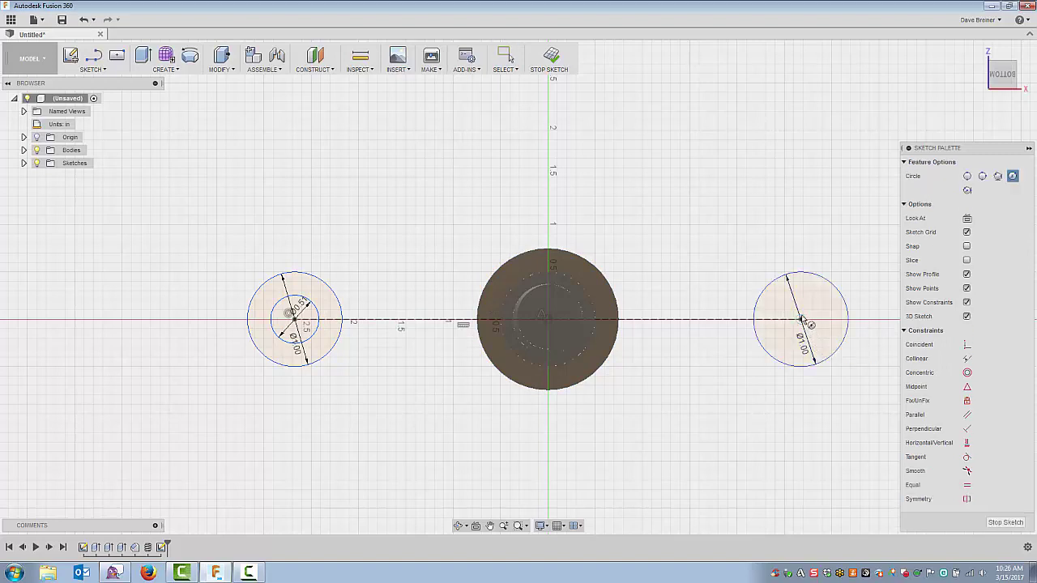
# Add a concentric 0.51 in diameter circle inside the 1 in circle at the positive-X end
pyautogui.press('c')
pyautogui.click(801, 318)
pyautogui.press('BackSpace')
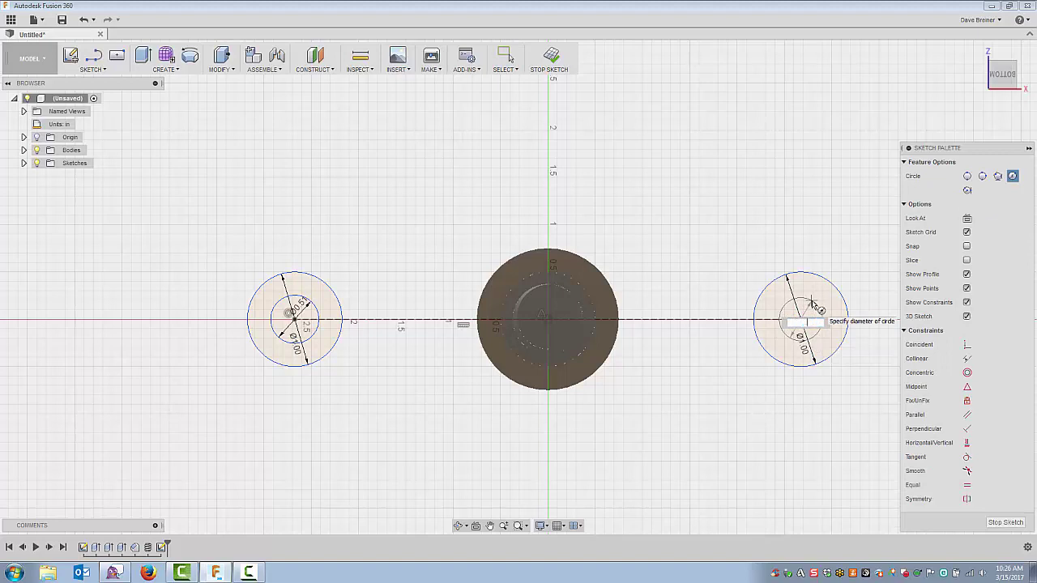
pyautogui.write('.5')
pyautogui.press('Return')
pyautogui.click(509, 55)
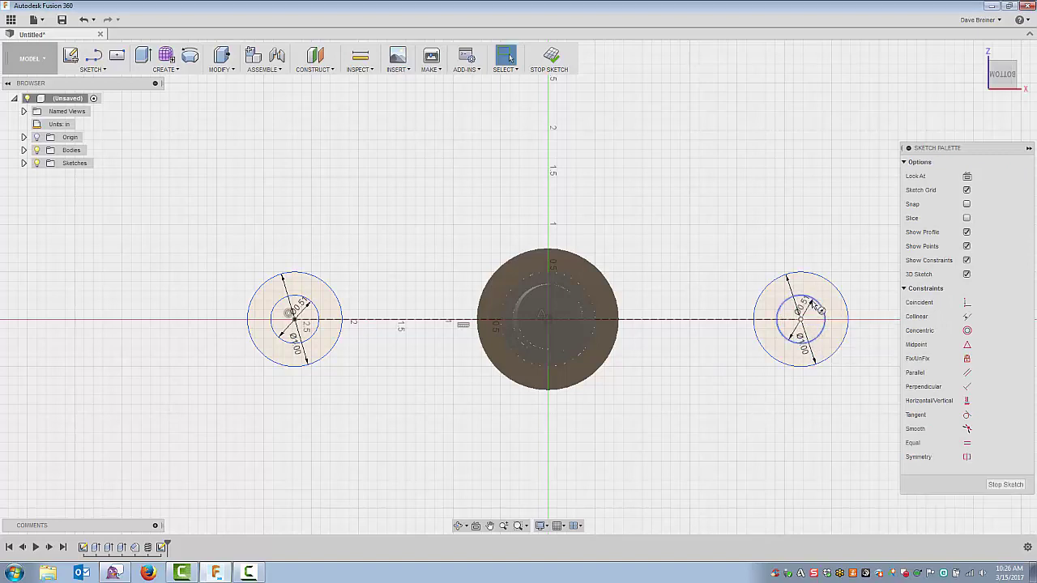
# Draw a 3 in diameter circle centred on the sketch origin around the pin head
pyautogui.press('c')
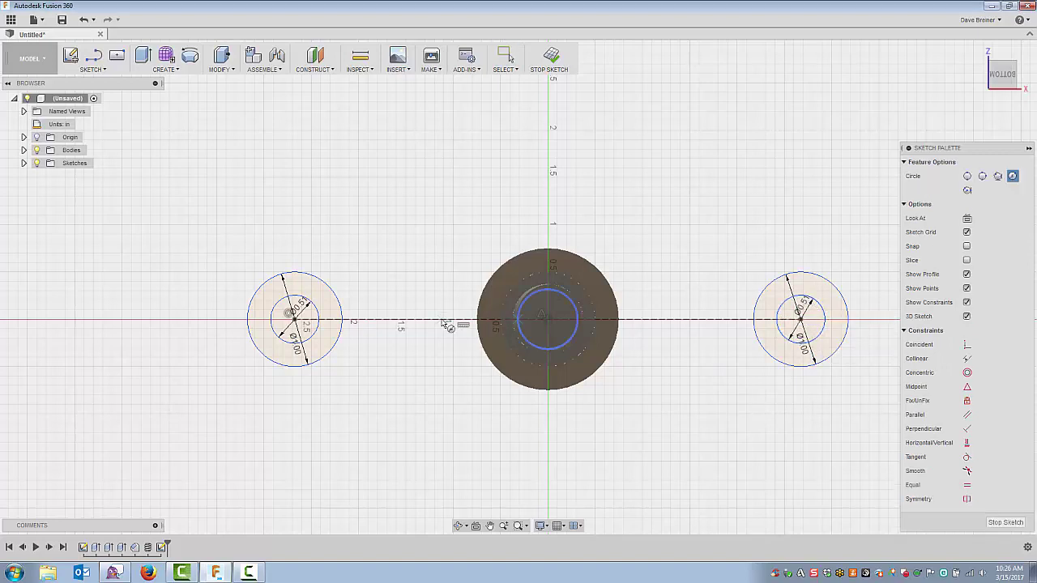
pyautogui.click(536, 316)
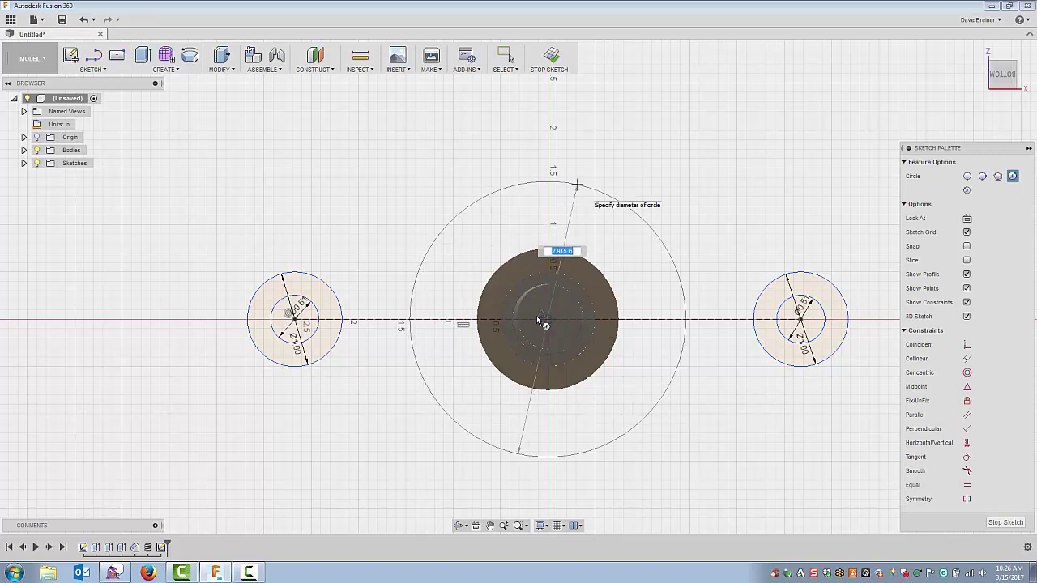
pyautogui.write('5')
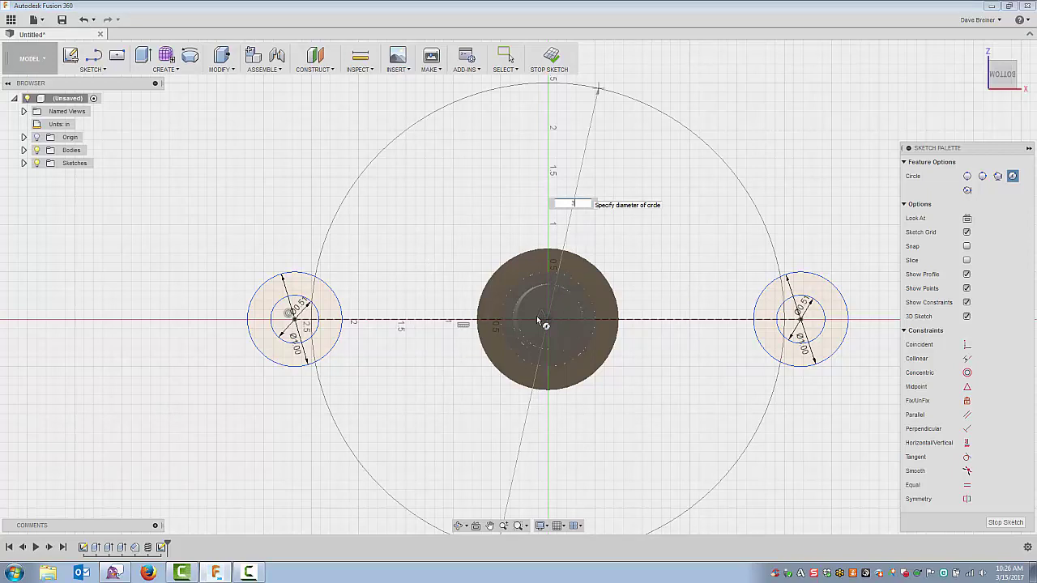
pyautogui.press('BackSpace')
pyautogui.write('3')
pyautogui.press('Return')
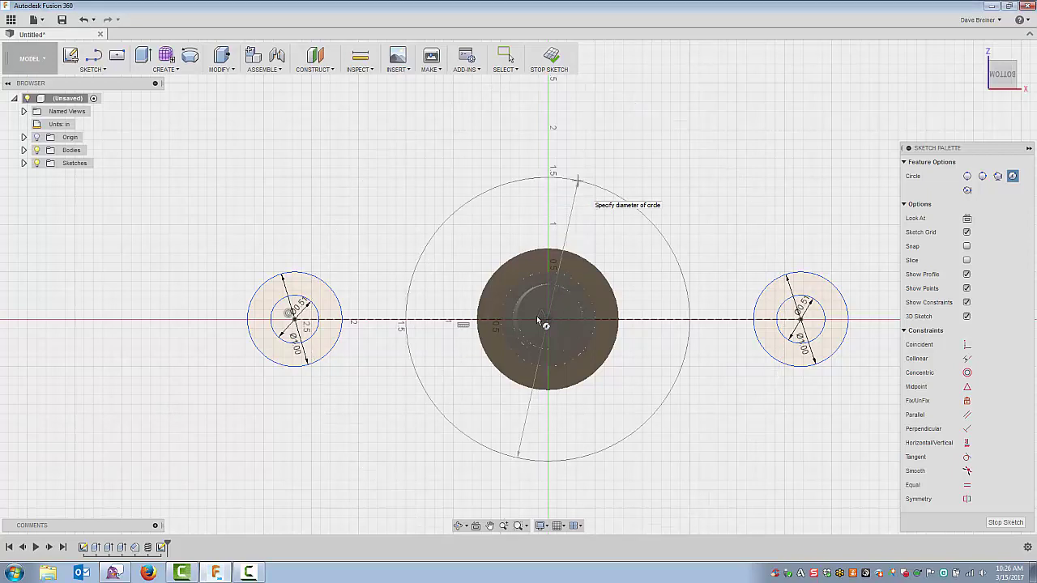
pyautogui.press('Escape')
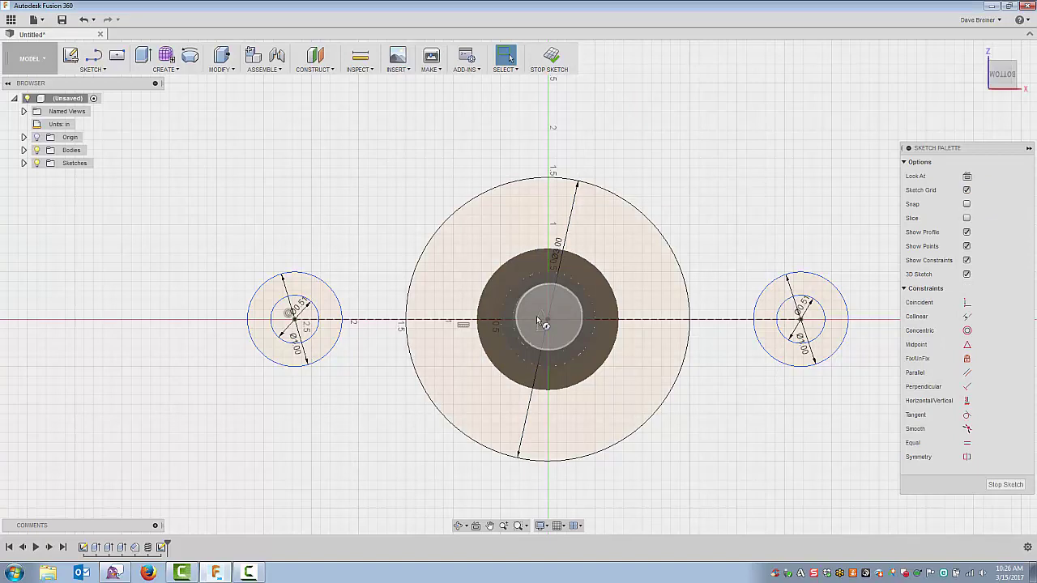
# Add a 1.06 in diameter circle centred on the origin, concentric with the 3 in circle
pyautogui.press('c')
pyautogui.click(537, 319)
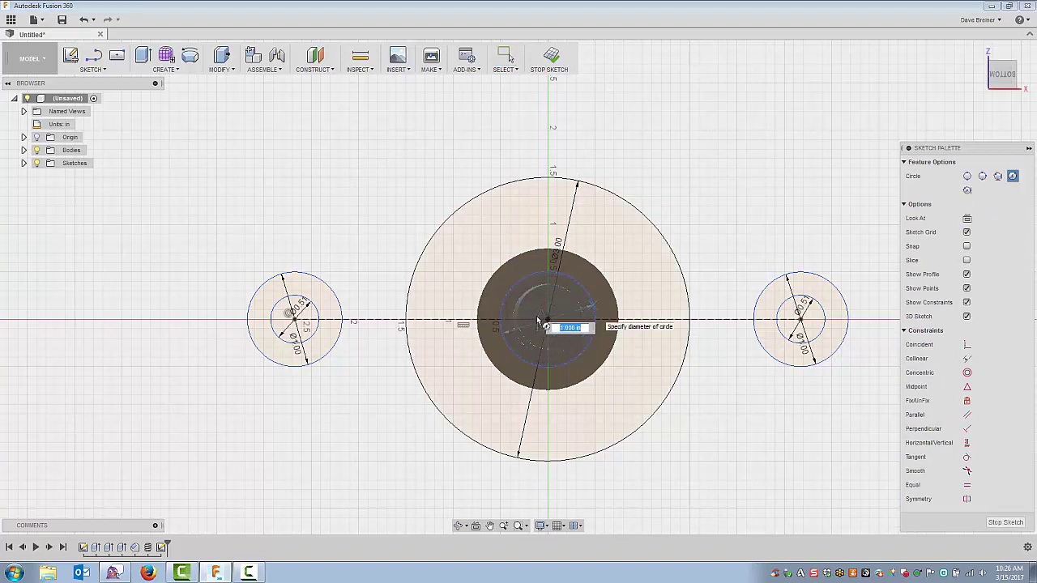
pyautogui.write('1.06')
pyautogui.press('Return')
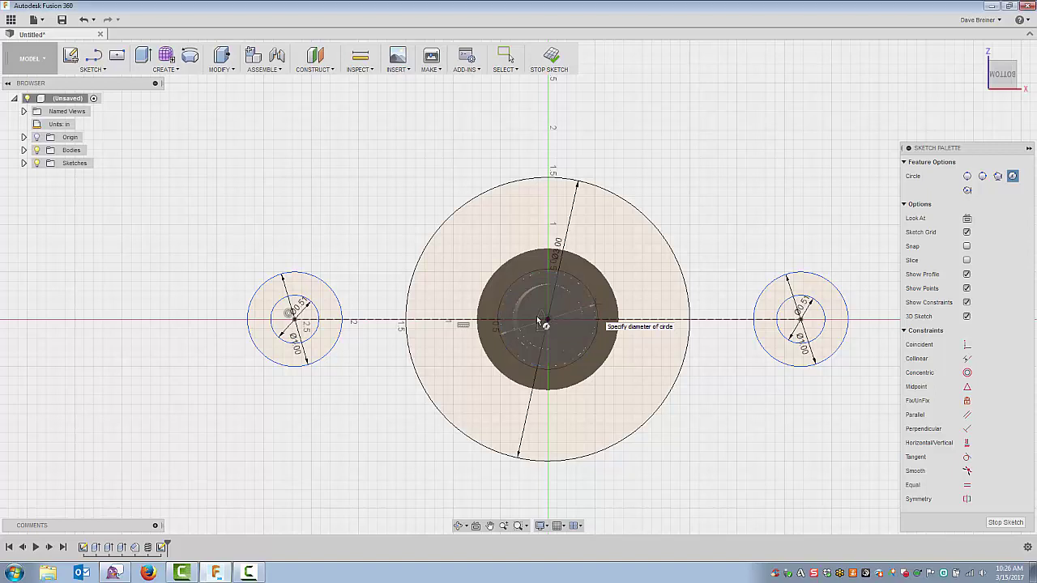
pyautogui.press('Escape')
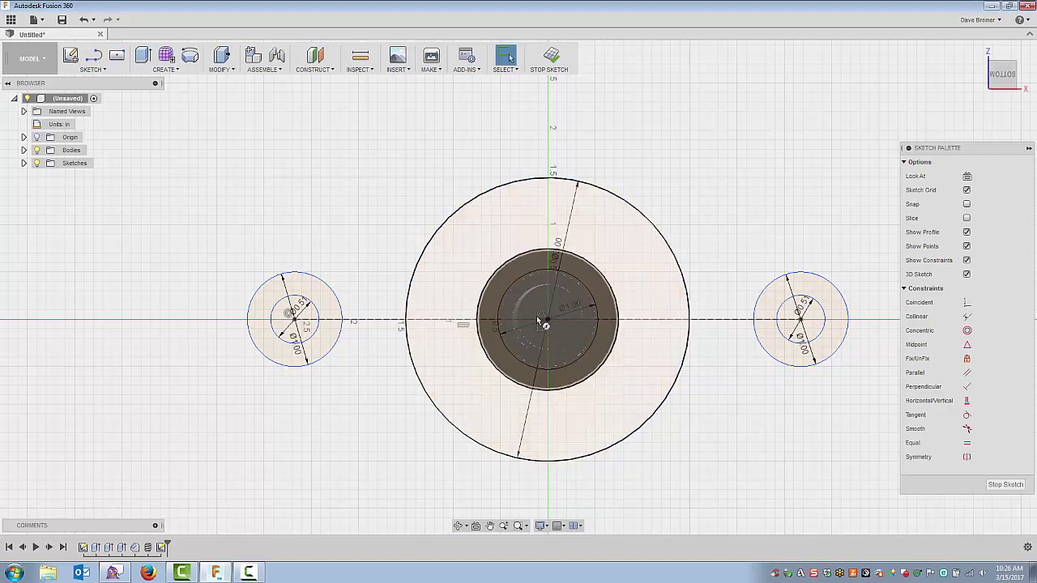
# Examine the clearance between the pin's shank and the 1.06 in circle up close and from an angle
pyautogui.scroll(5, 537, 321)
pyautogui.scroll(3, 539, 322)
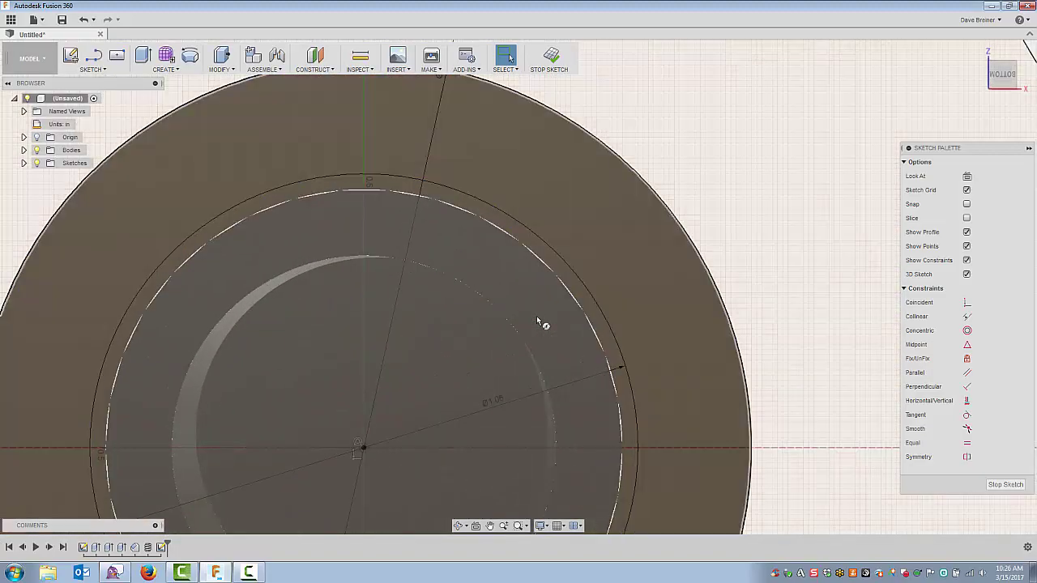
pyautogui.scroll(-5, 537, 321)
pyautogui.scroll(-3, 540, 322)
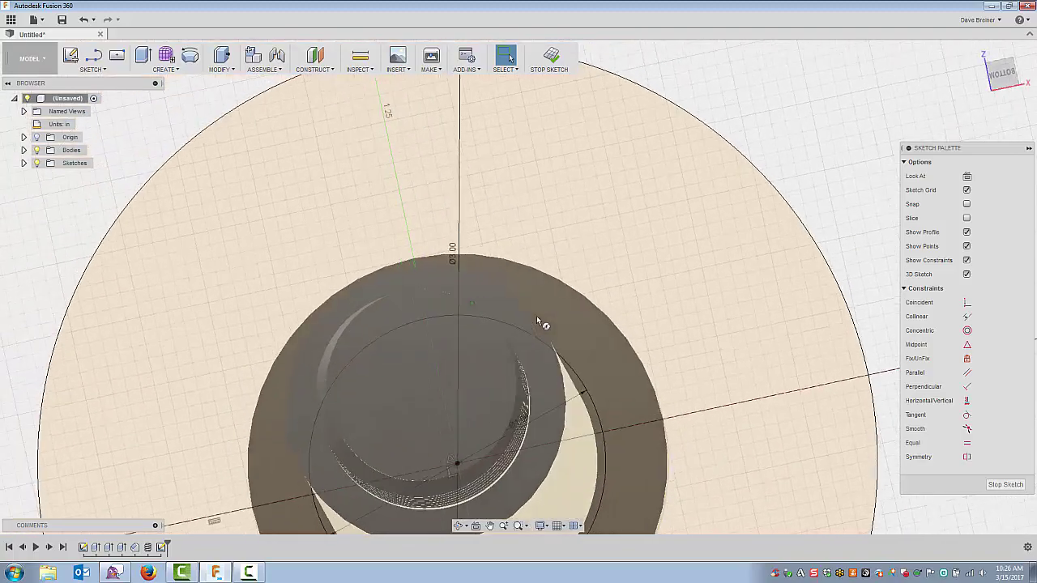
pyautogui.scroll(2, 539, 322)
pyautogui.scroll(-2, 538, 320)
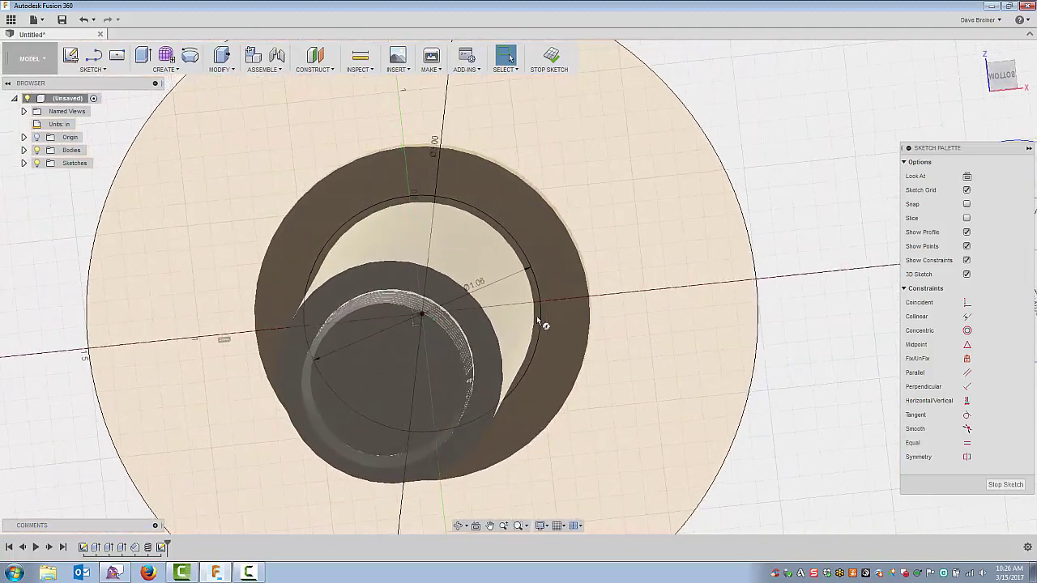
pyautogui.scroll(-3, 537, 321)
pyautogui.scroll(-4, 538, 321)
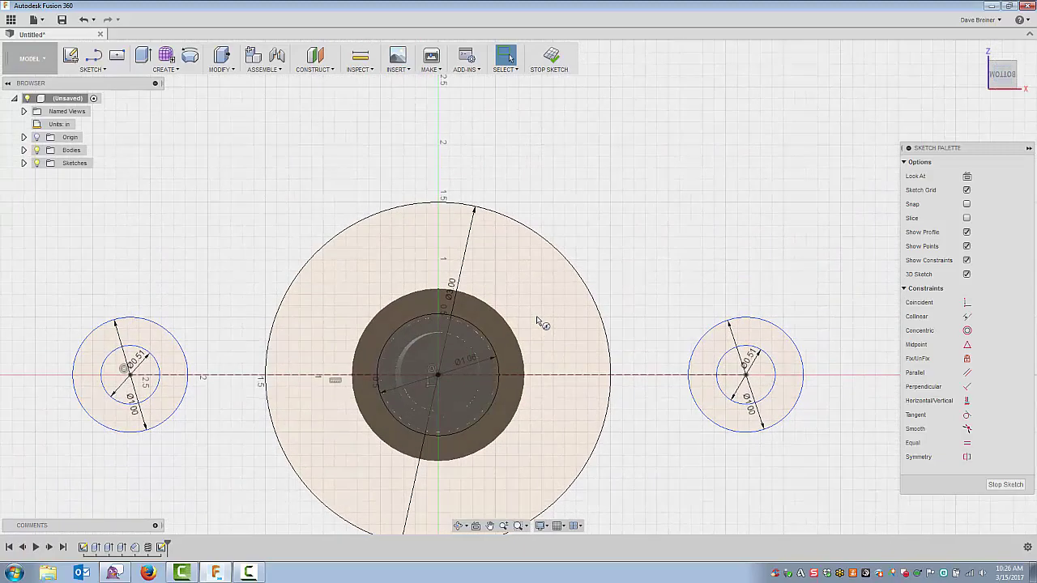
# Draw two tangent lines joining the 3 in circle to the 1 in circle at the negative-X end, one above and one below
pyautogui.press('l')
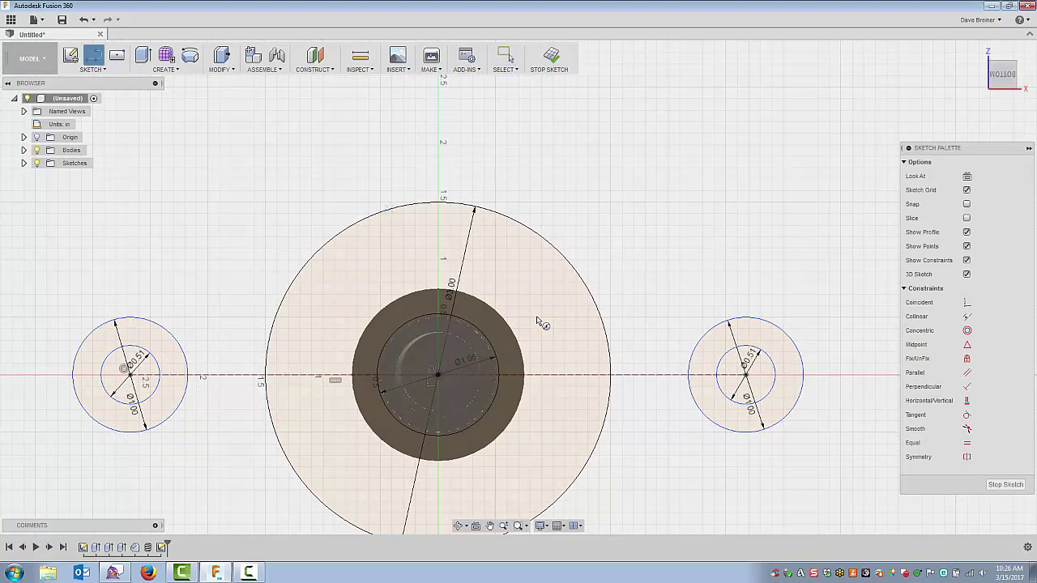
pyautogui.click(368, 217)
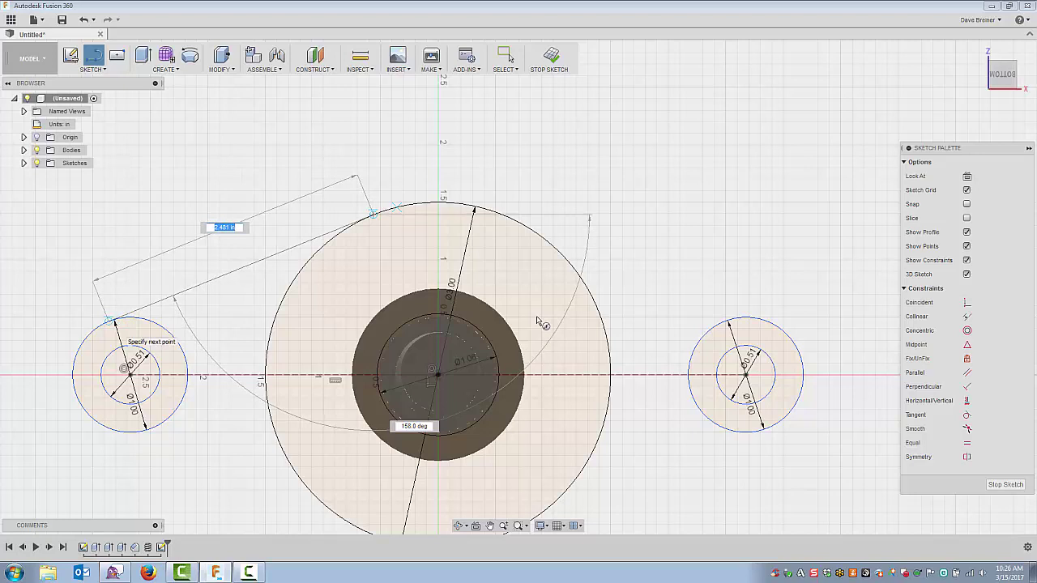
pyautogui.click(108, 320)
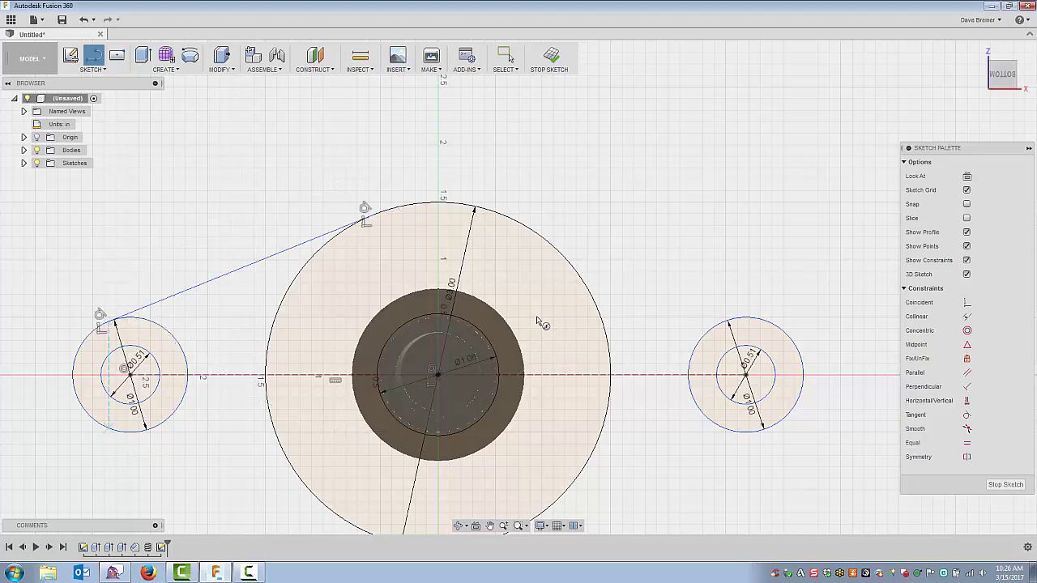
pyautogui.click(102, 424)
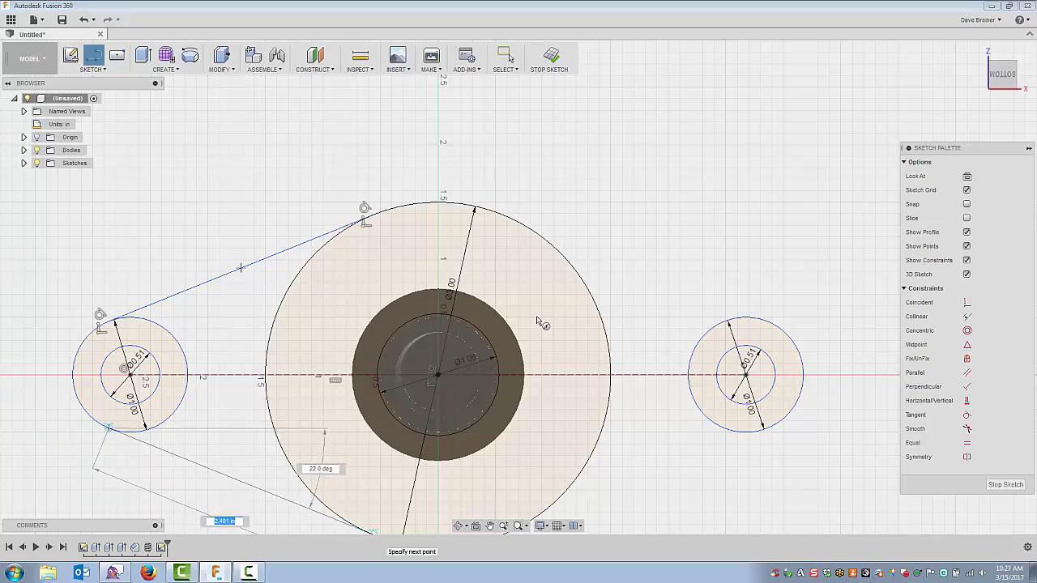
pyautogui.doubleClick(366, 529)
# Draw two tangent lines joining the 3 in circle to the 1 in circle at the positive-X end, one above and one below
pyautogui.moveTo(625, 479); pyautogui.dragTo(578, 354, button='middle')
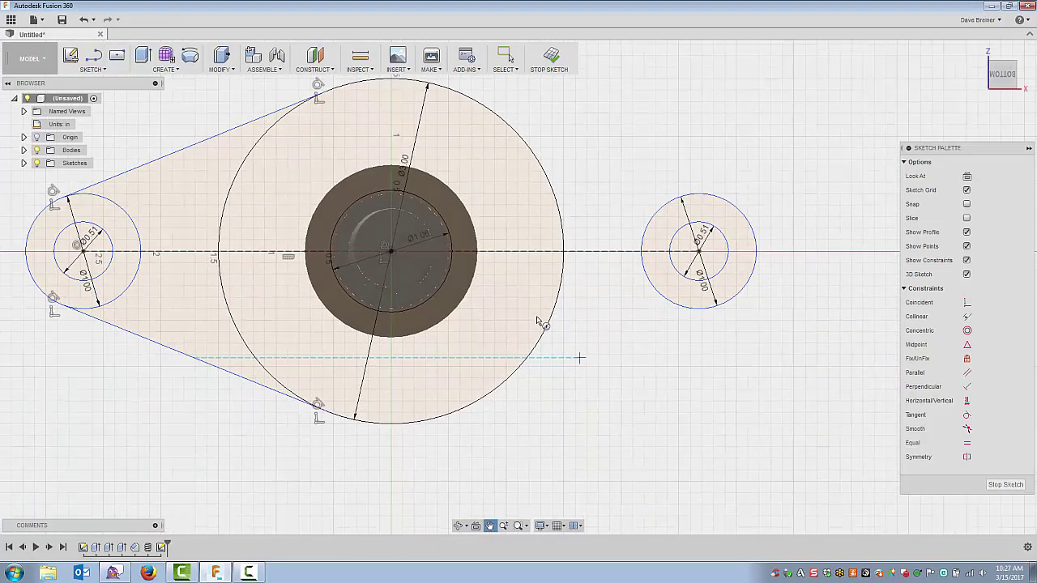
pyautogui.click(452, 411)
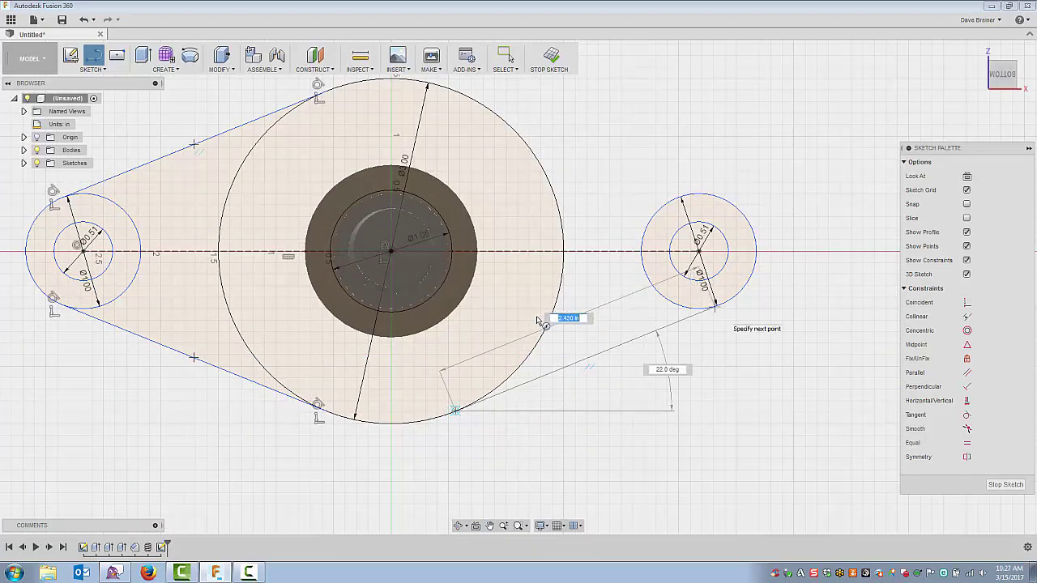
pyautogui.press('Return')
pyautogui.press('Escape')
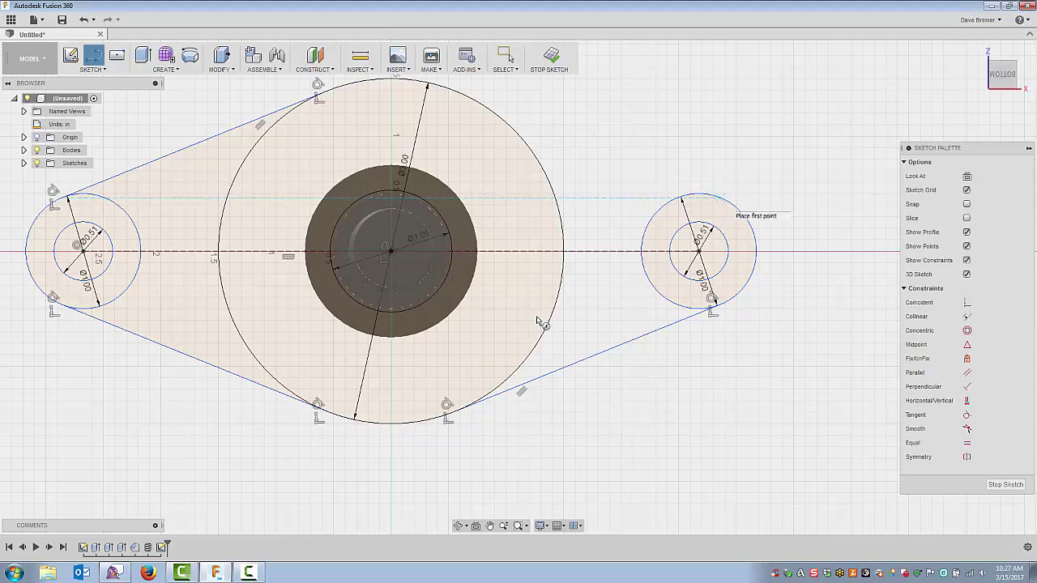
pyautogui.click(723, 196)
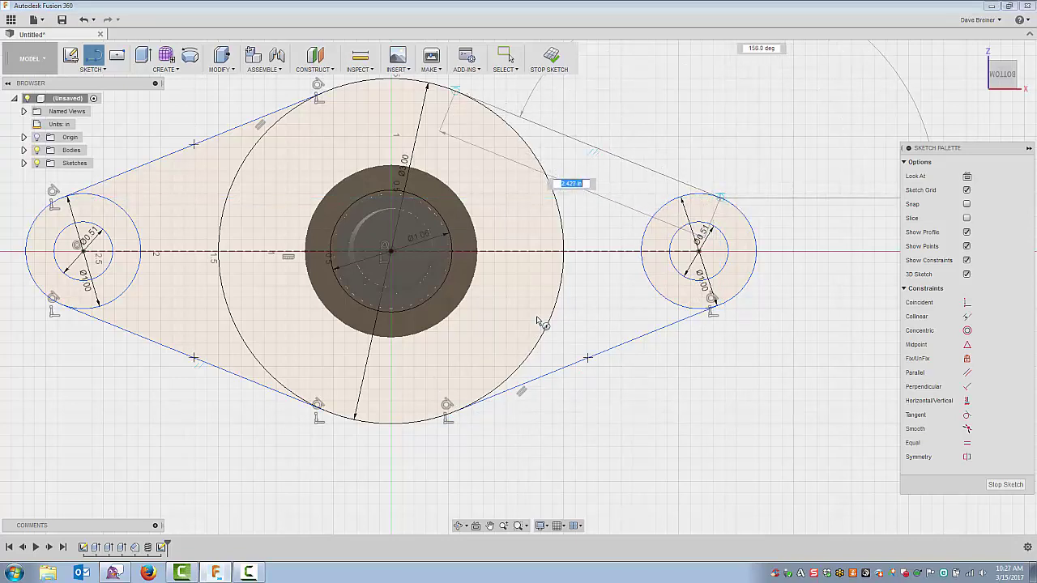
pyautogui.click(454, 88)
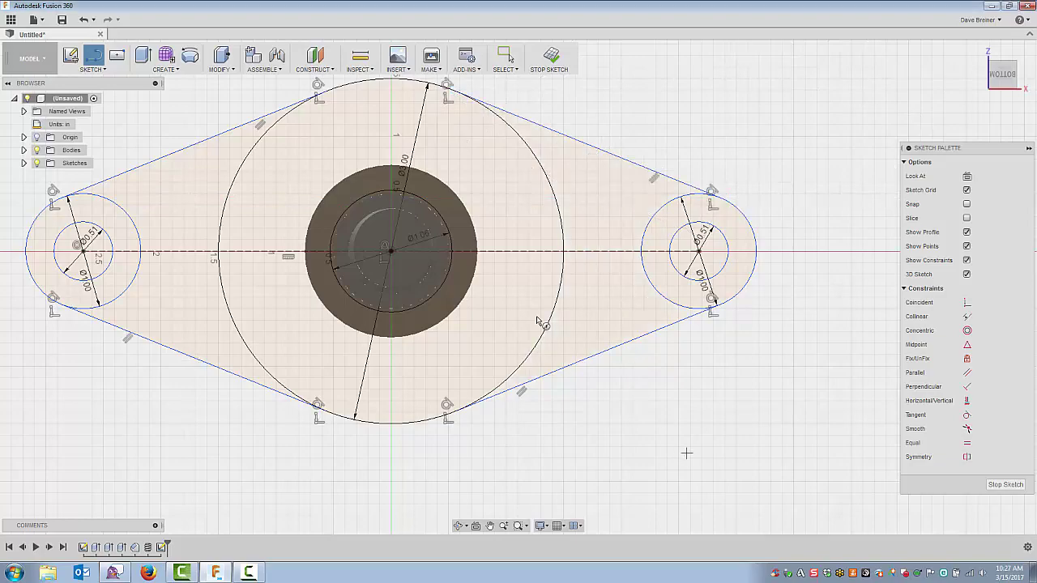
# Trim away the inner arcs of the negative-X 1 in circle and the 3 in circle's negative-X arcs between the tangent lines
pyautogui.moveTo(691, 430)
pyautogui.mouseDown(button='middle')
pyautogui.moveTo(772, 460)
pyautogui.moveTo(807, 447)
pyautogui.moveTo(763, 459)
pyautogui.moveTo(773, 457)
pyautogui.mouseUp(button='middle')
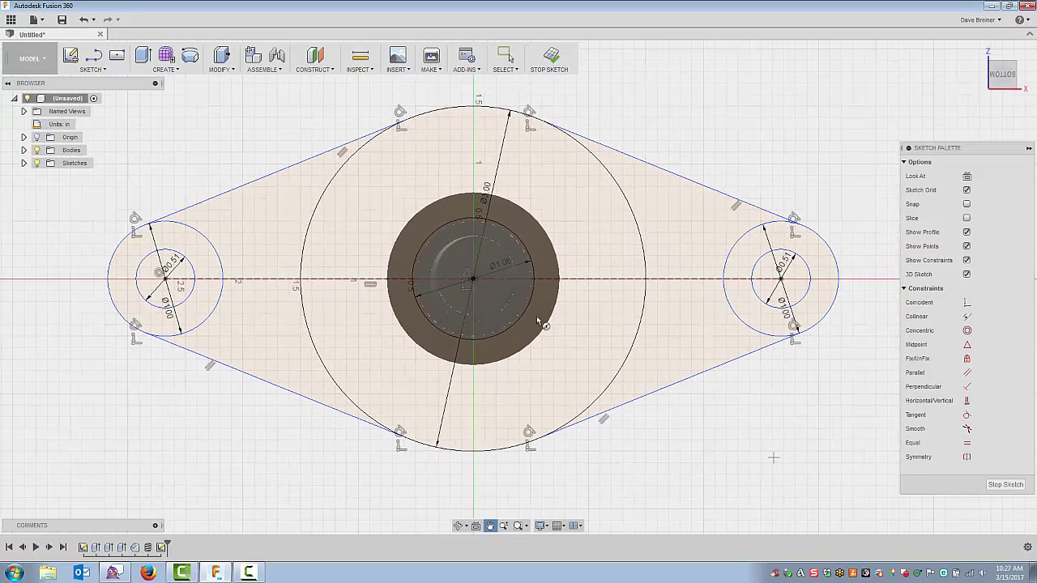
pyautogui.press('l')
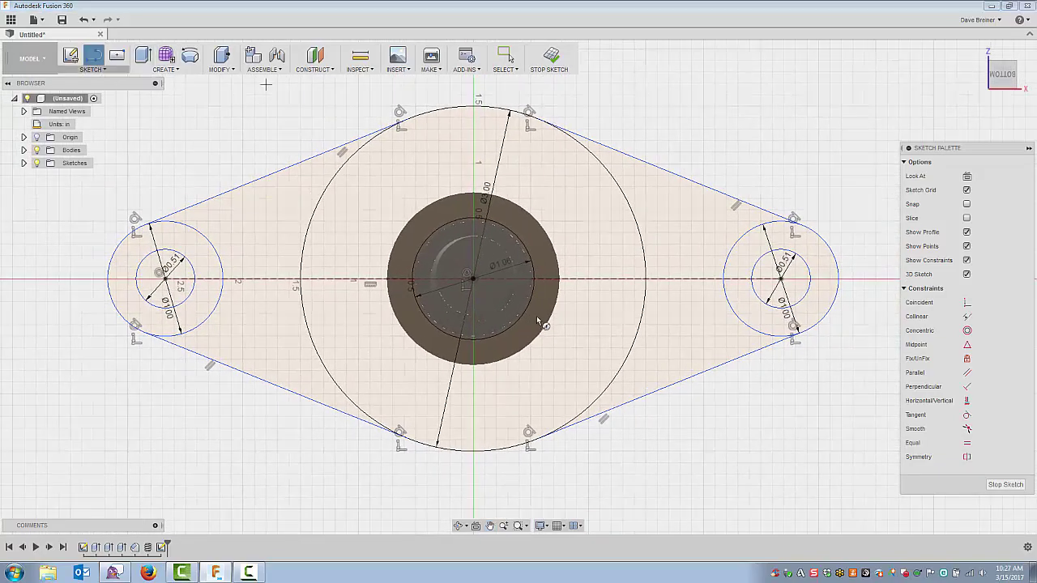
pyautogui.click(93, 70)
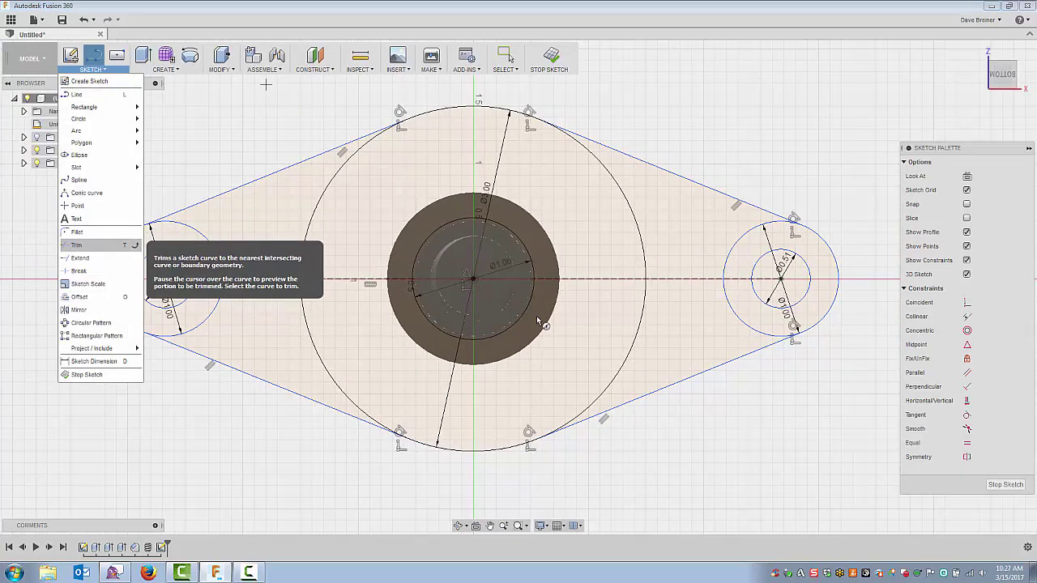
pyautogui.click(77, 245)
pyautogui.click(208, 240)
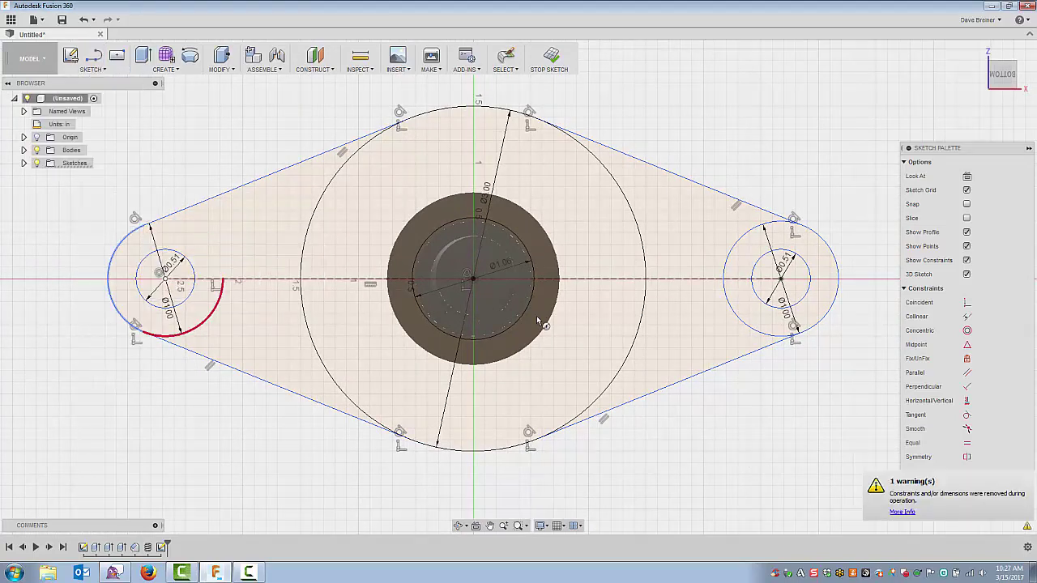
pyautogui.click(210, 314)
pyautogui.click(312, 339)
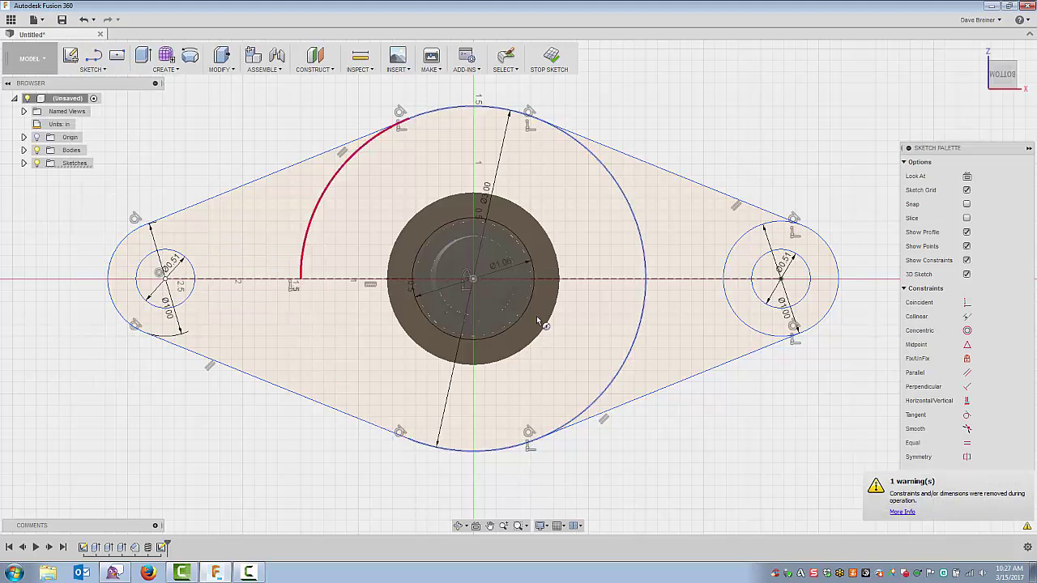
pyautogui.click(308, 239)
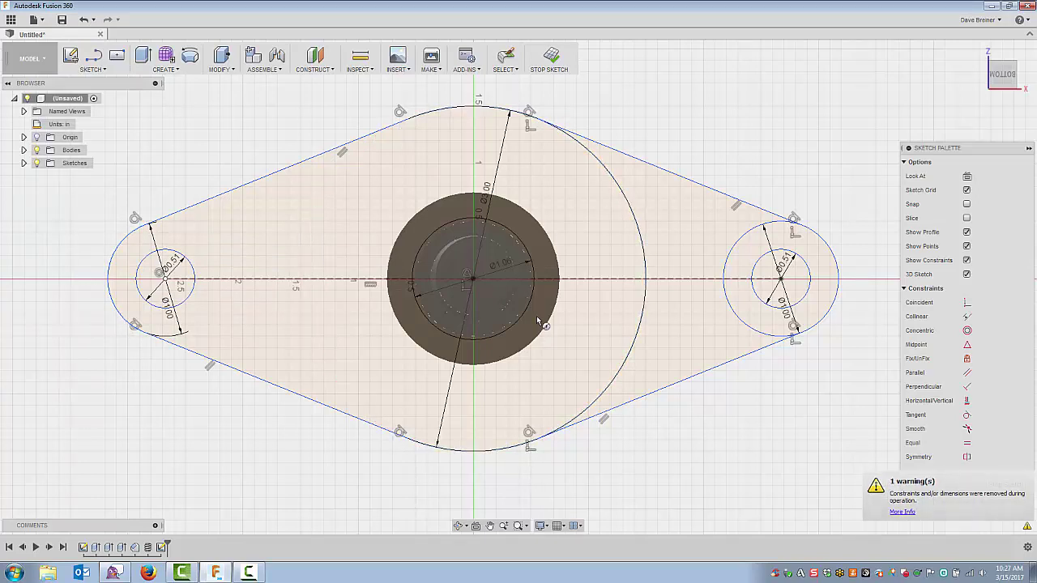
# Trim away the 3 in circle's positive-X arcs and the inner arcs of the positive-X 1 in circle between the tangent lines
pyautogui.click(635, 221)
pyautogui.click(636, 336)
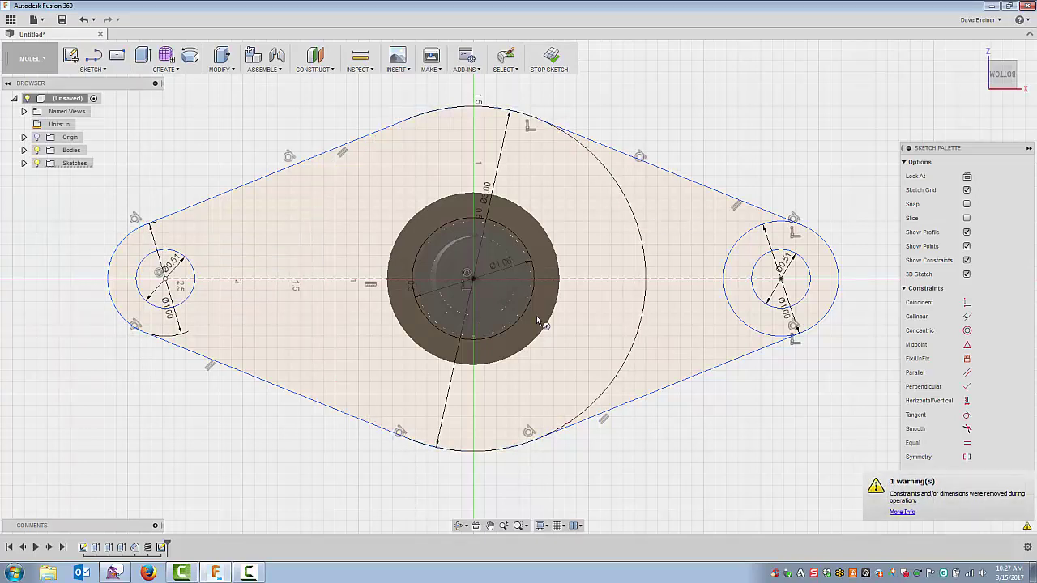
pyautogui.click(735, 315)
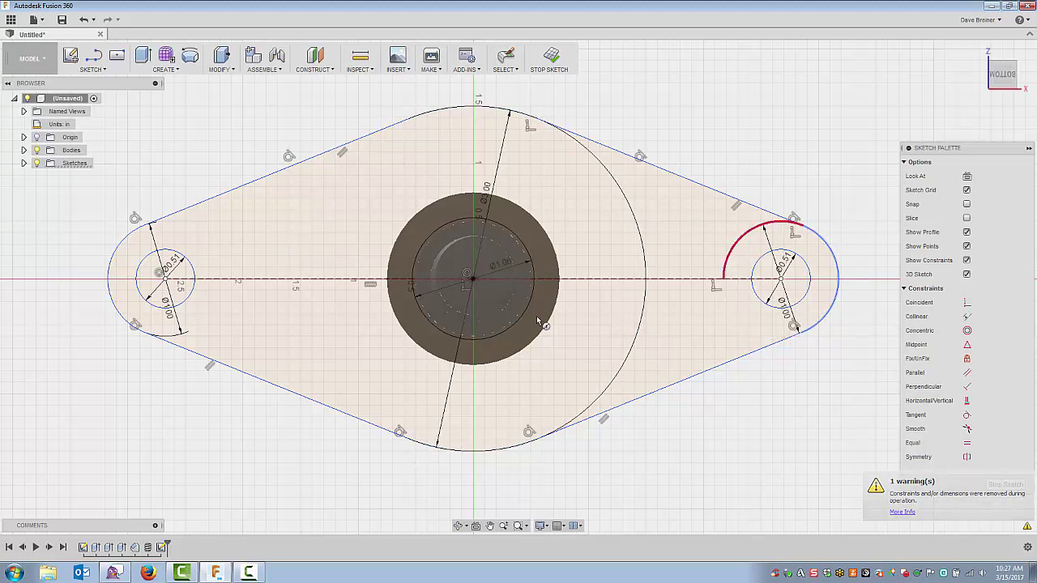
pyautogui.click(735, 243)
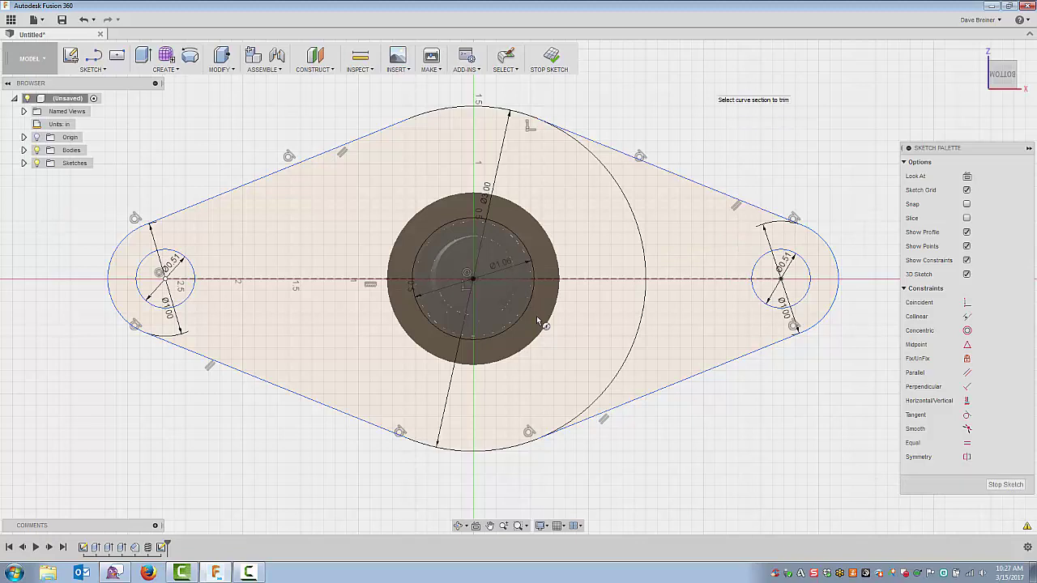
# Finish the flange plate sketch and hide the pin body
pyautogui.click(551, 55)
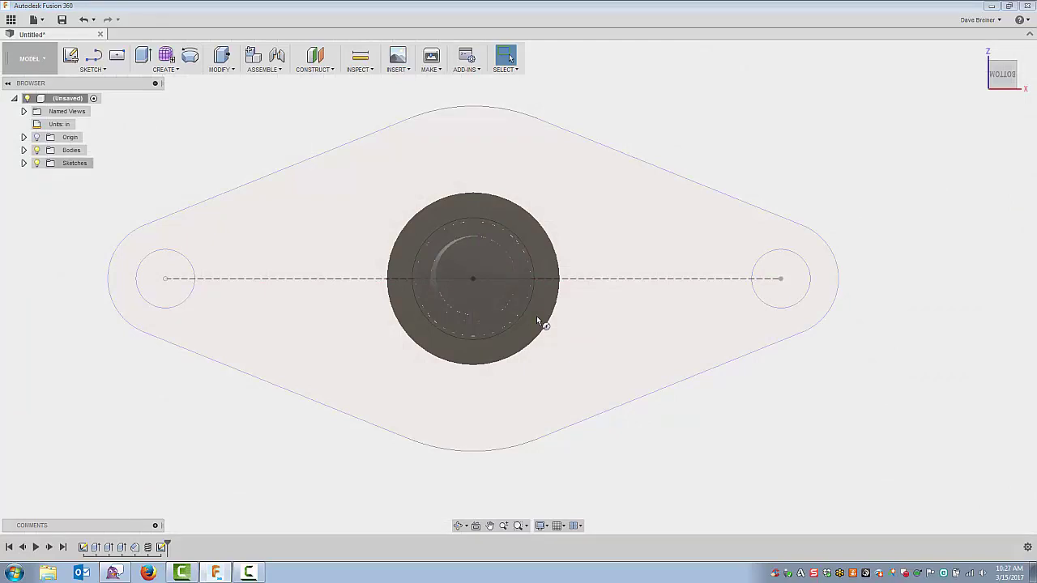
pyautogui.click(24, 150)
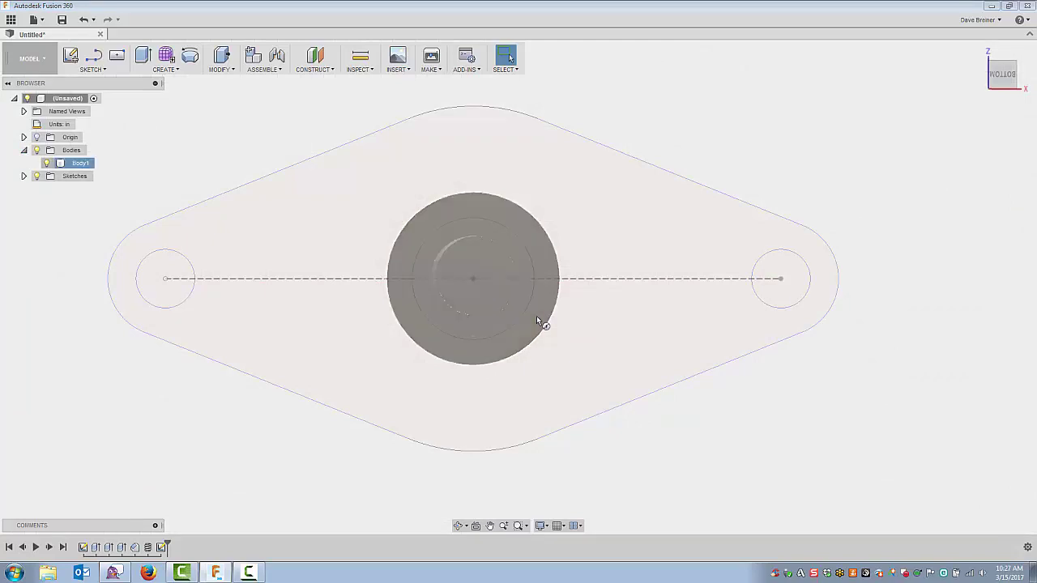
pyautogui.click(47, 162)
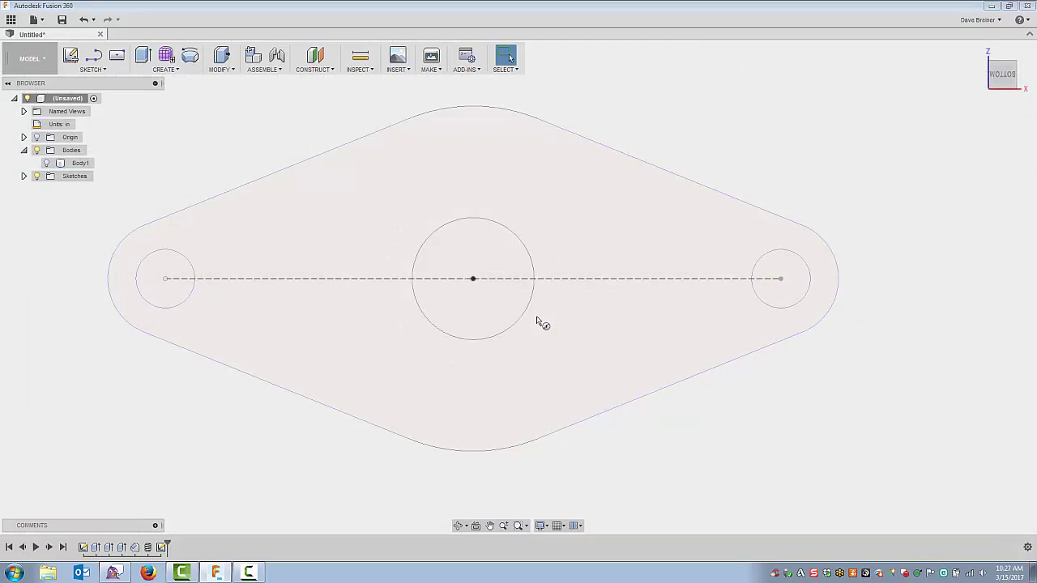
# Extrude the plate profile and the ring around its centre hole about 0.69 in, leaving the centre and end holes open
pyautogui.press('e')
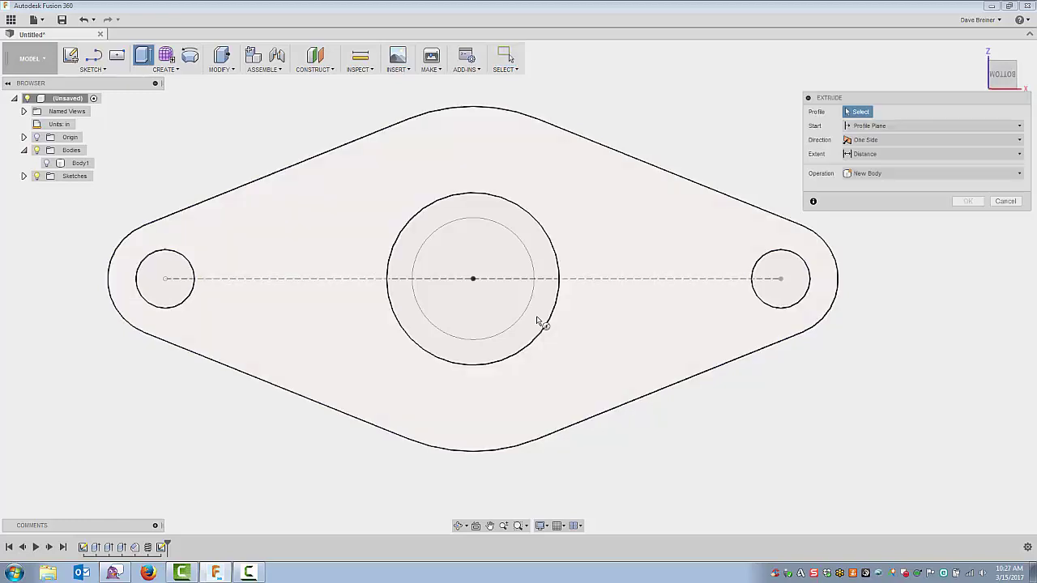
pyautogui.click(559, 331)
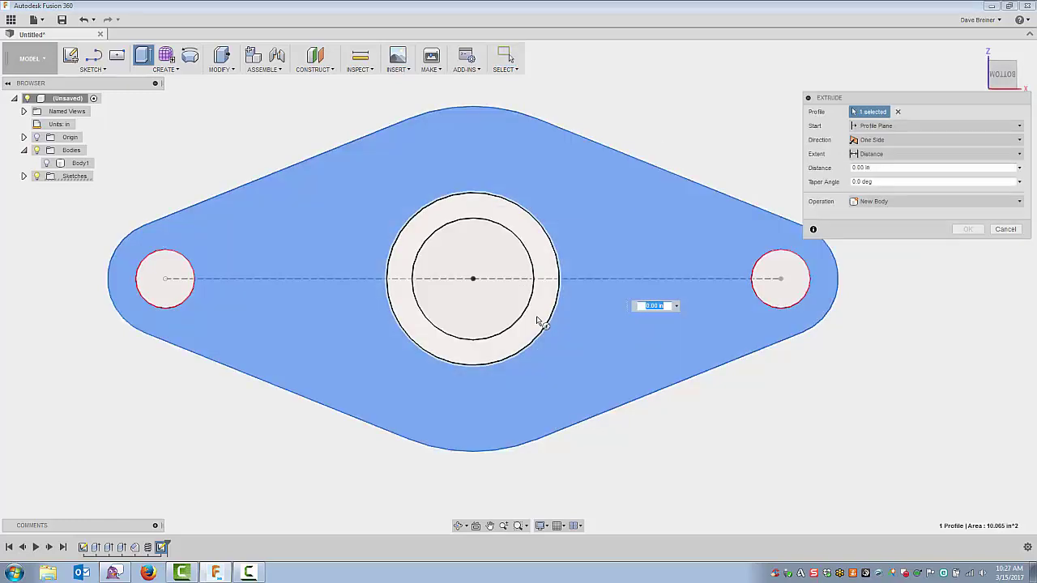
pyautogui.click(536, 321)
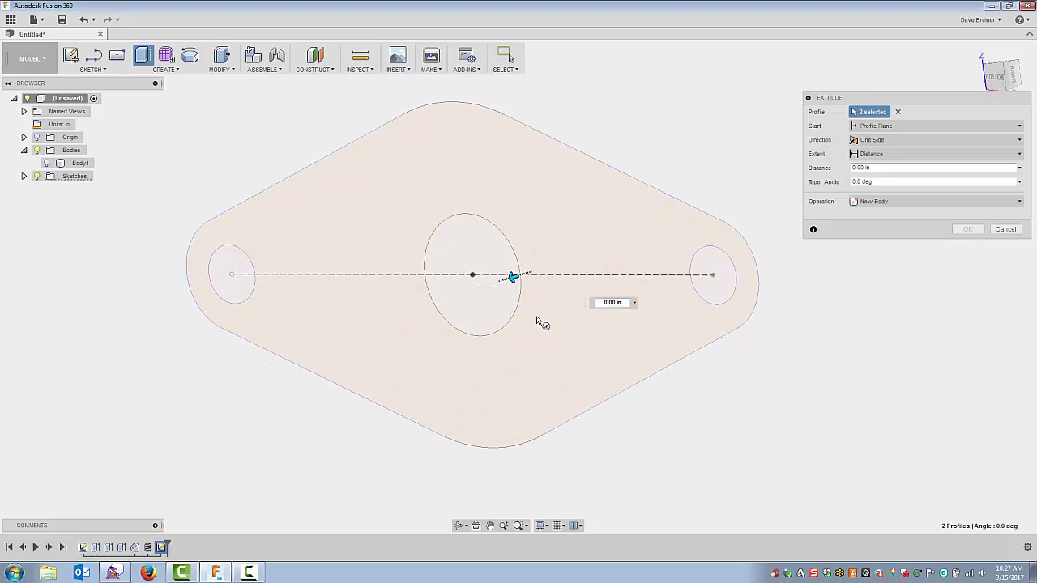
pyautogui.moveTo(513, 277); pyautogui.dragTo(461, 293)
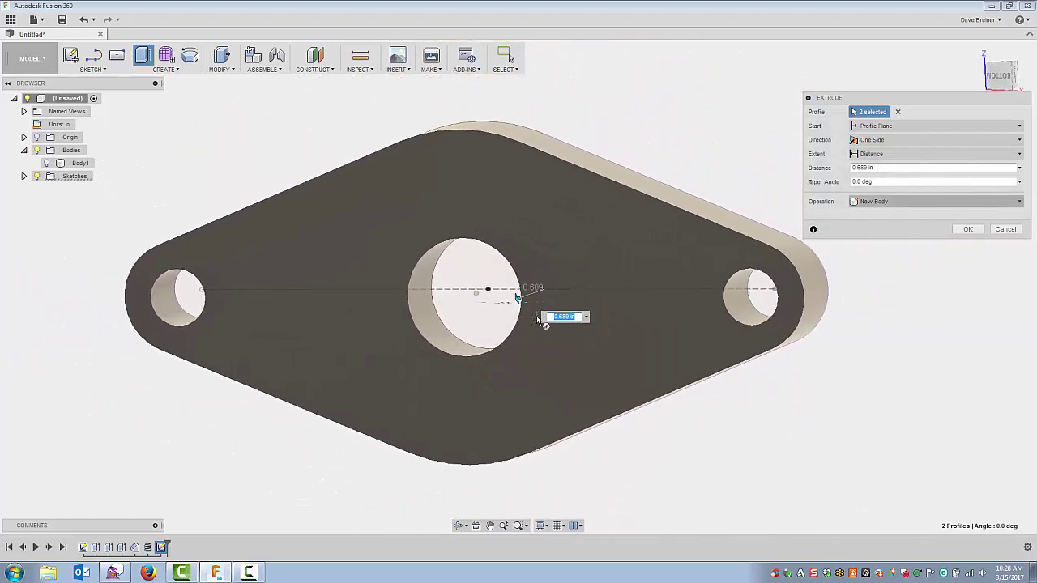
# Set the plate extrusion to New Body with a distance of 3 in and complete it
pyautogui.click(935, 201)
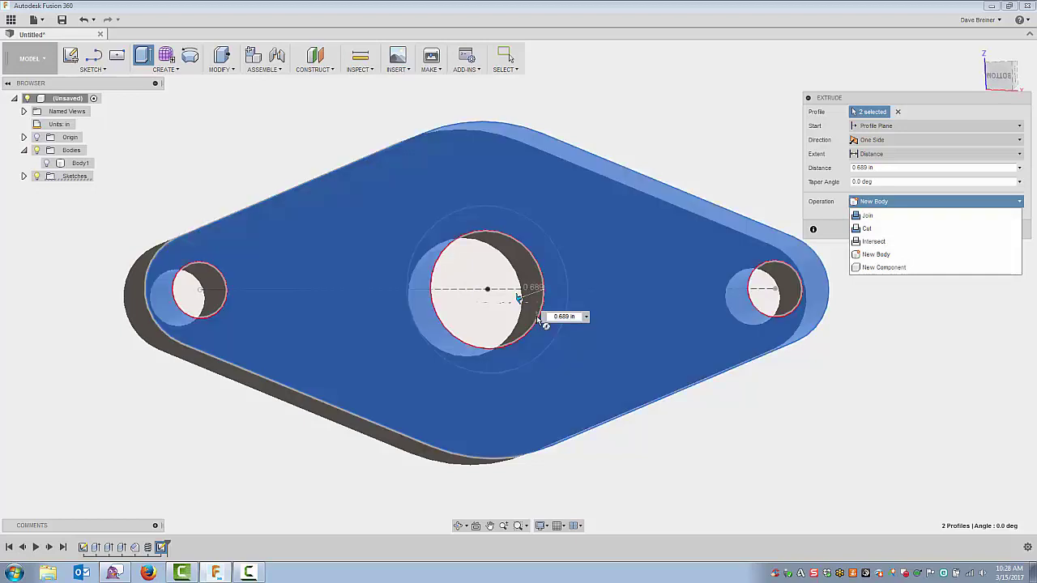
pyautogui.press('Down')
pyautogui.press('Down')
pyautogui.press('Down')
pyautogui.press('Down')
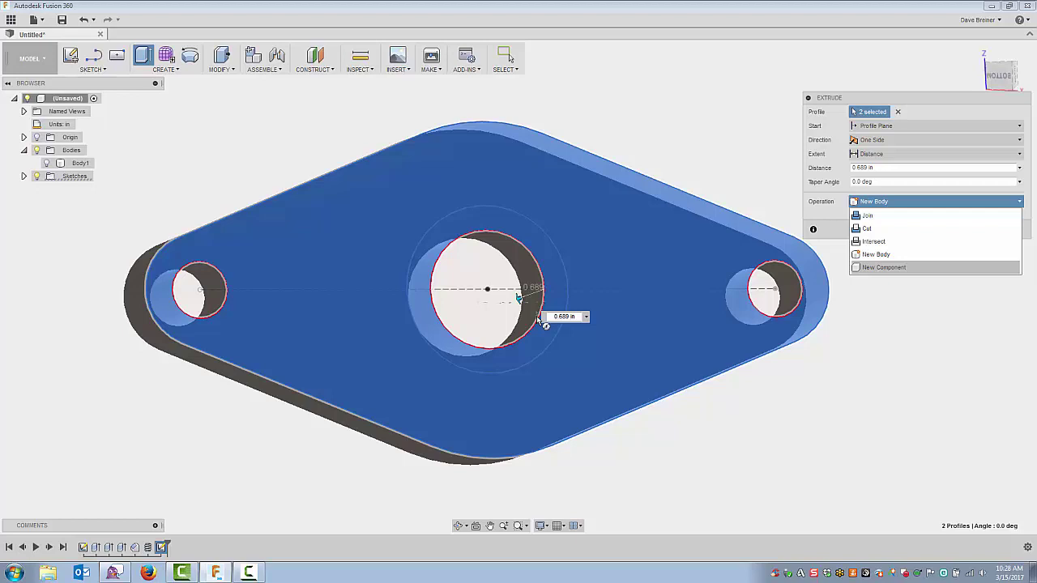
pyautogui.press('Up')
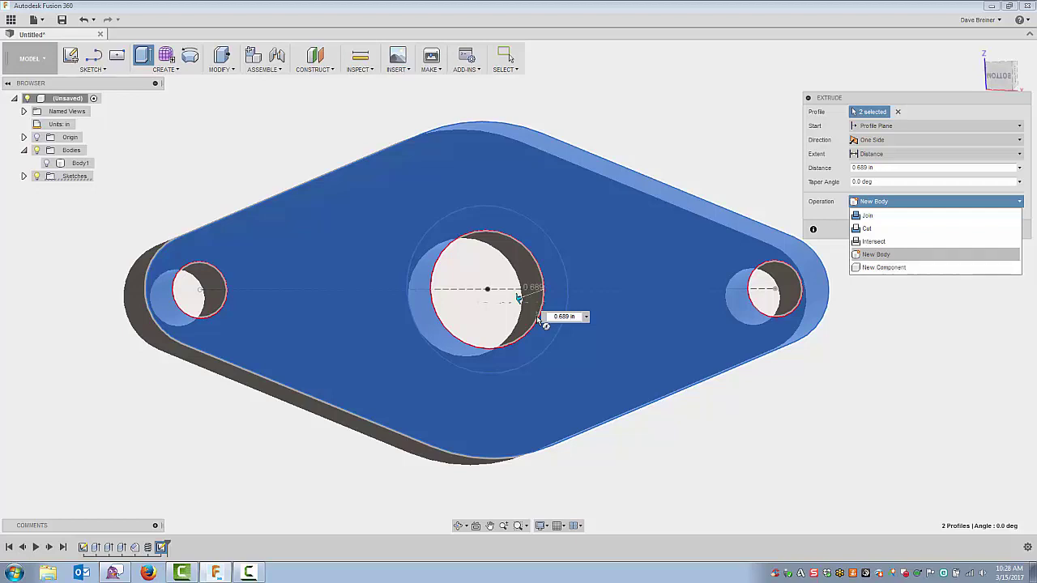
pyautogui.press('Down')
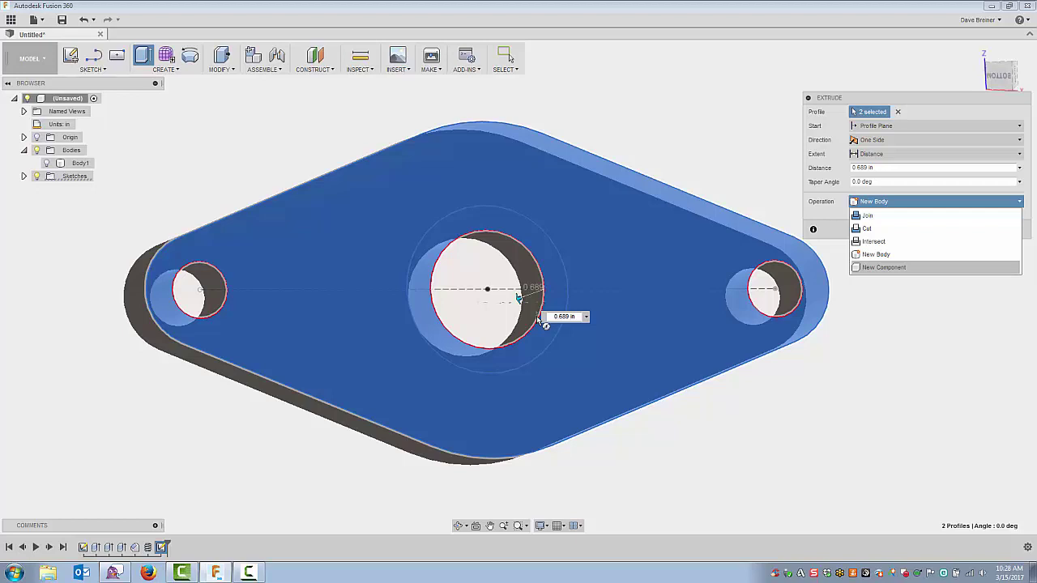
pyautogui.press('Up')
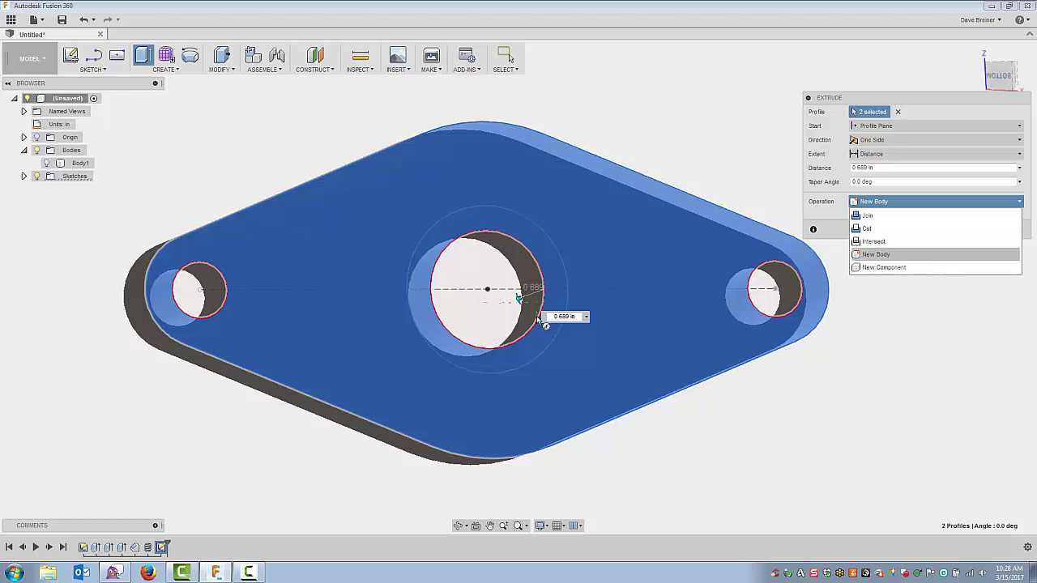
pyautogui.click(866, 254)
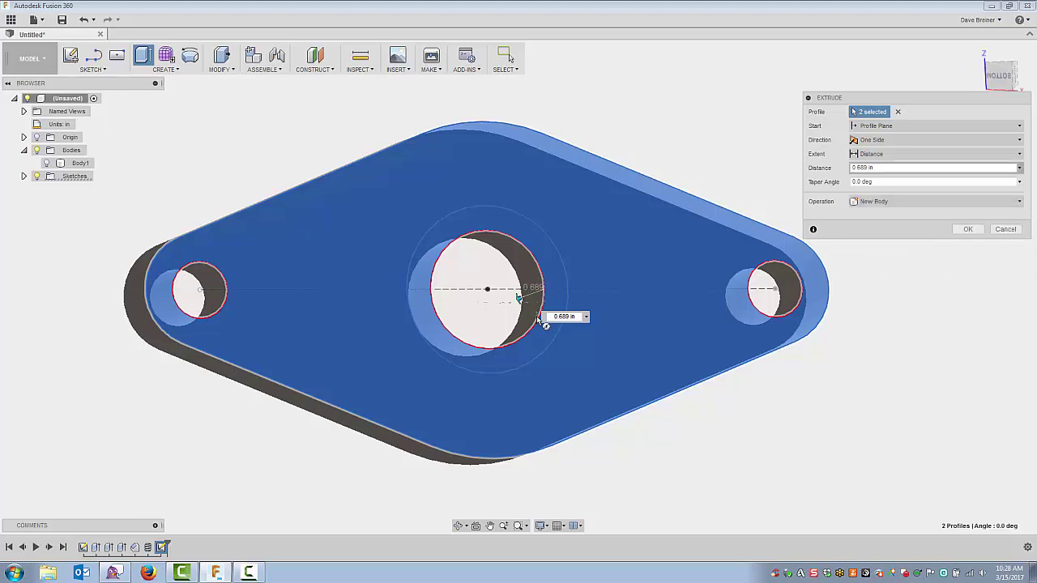
pyautogui.click(906, 168)
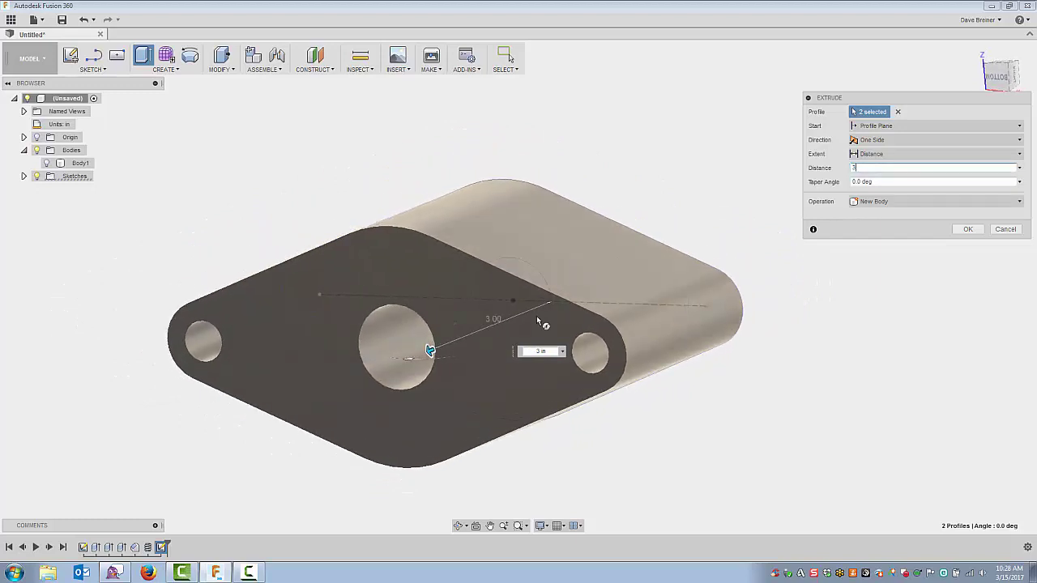
pyautogui.press('Return')
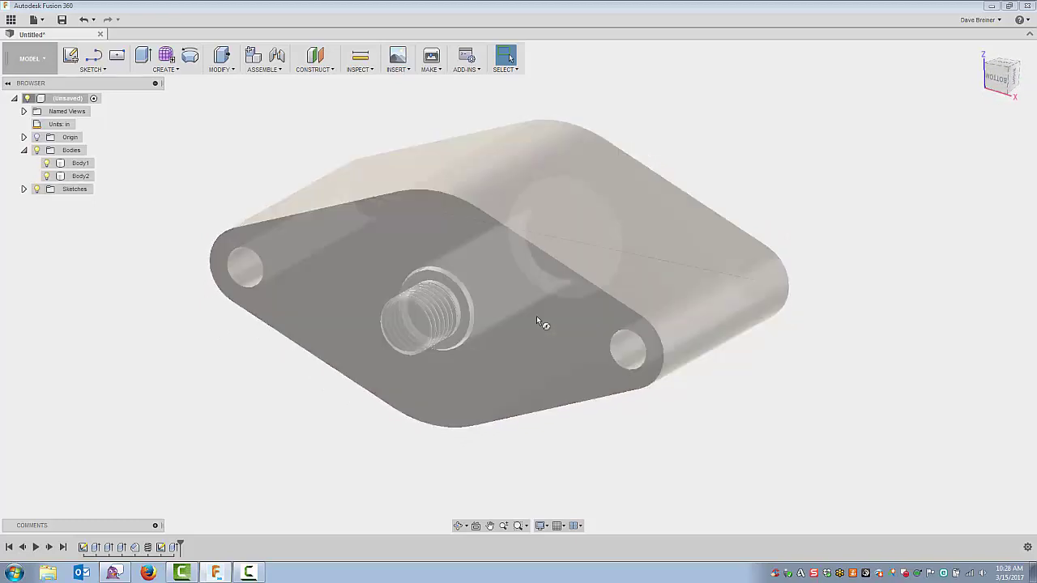
# Apply the Paint - Enamel Glossy (Blue) appearance to the whole design, including the pin body
pyautogui.rightClick(65, 98)
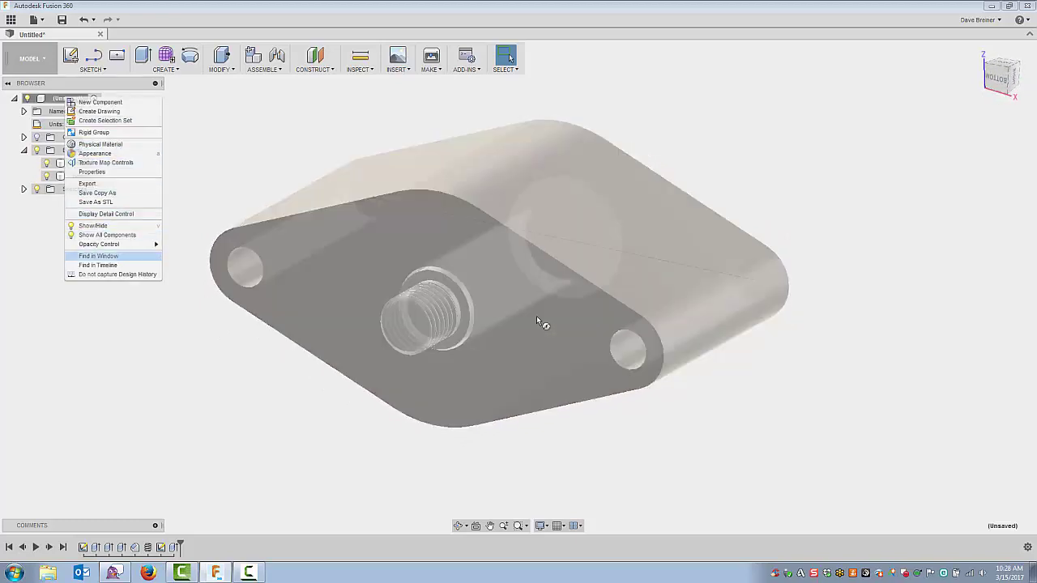
pyautogui.click(95, 154)
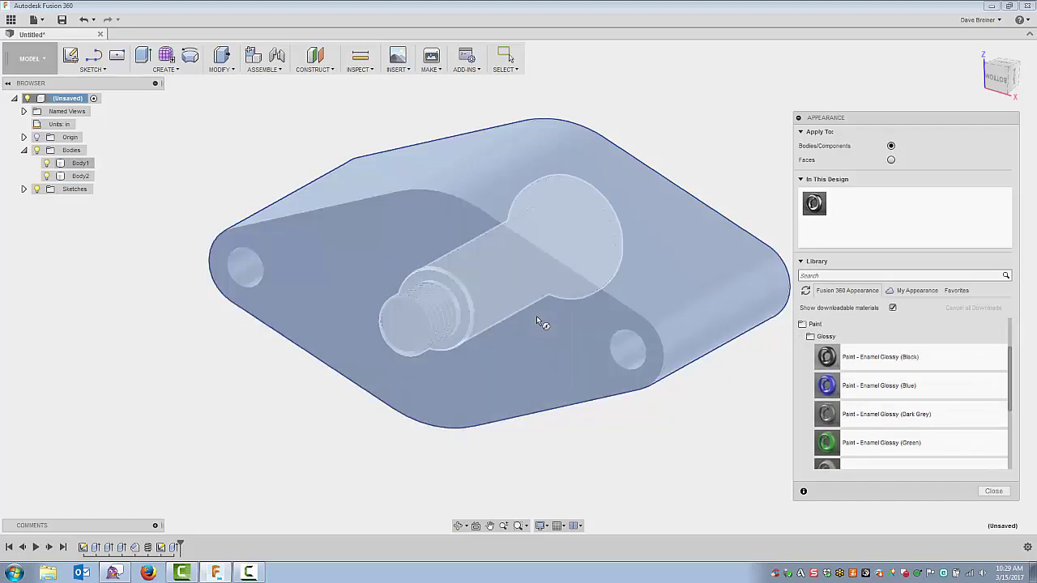
pyautogui.click(80, 163)
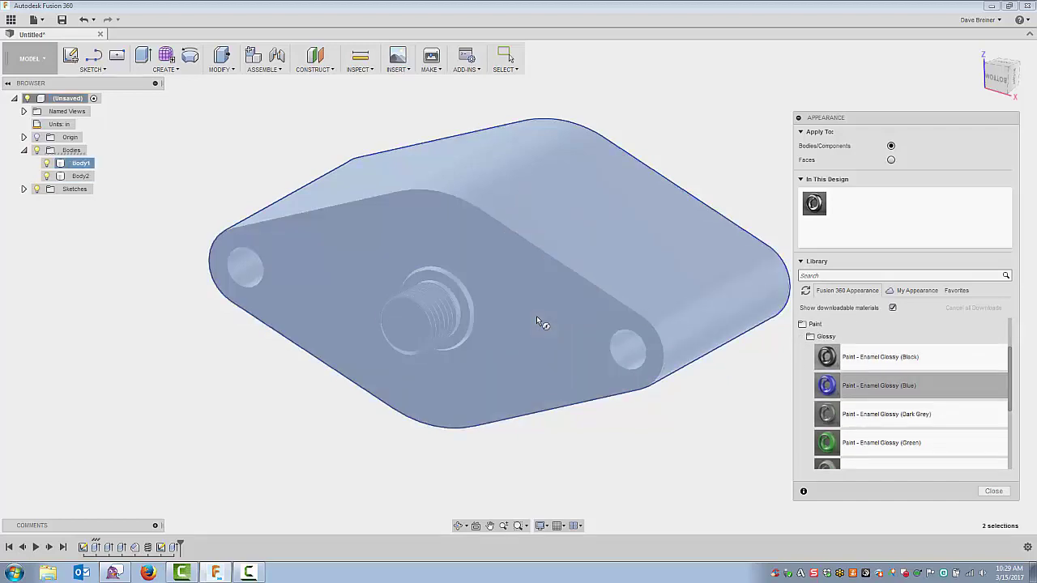
pyautogui.moveTo(826, 386); pyautogui.dragTo(536, 321)
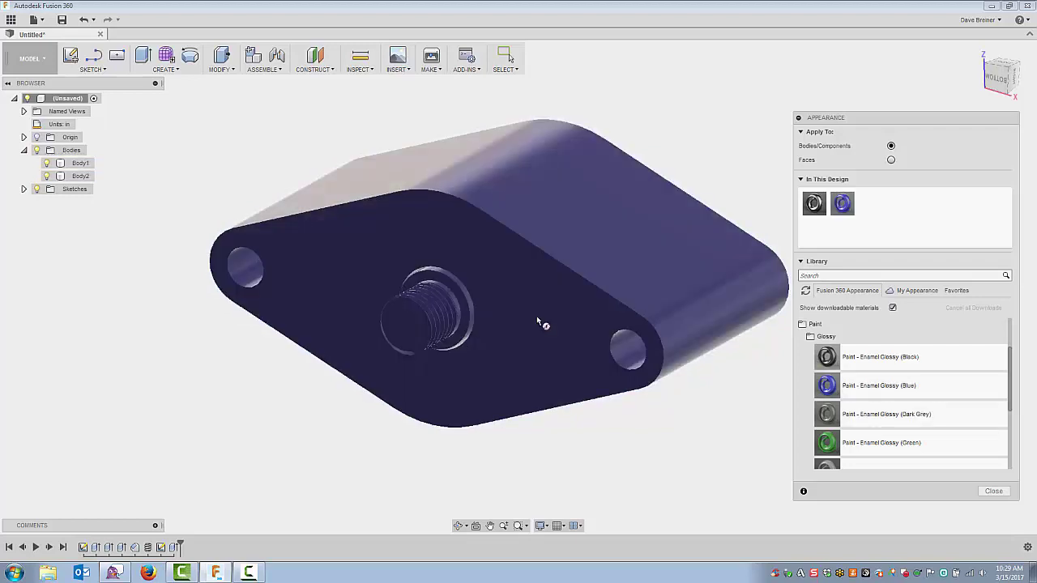
# Apply the Paint - Enamel Glossy (Red) appearance to the plate body and finish the appearance settings
pyautogui.moveTo(1009, 383); pyautogui.dragTo(1009, 420)
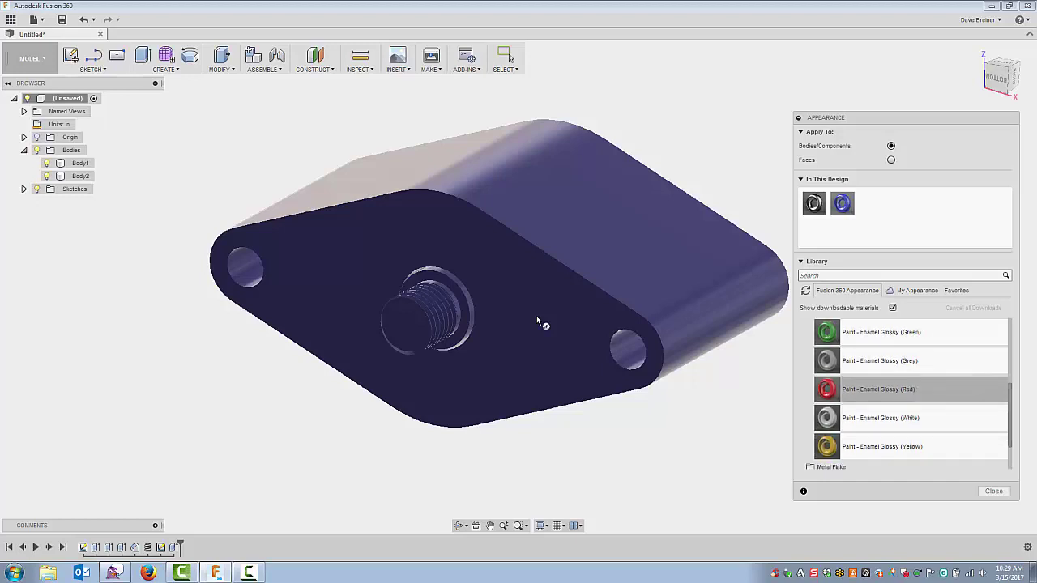
pyautogui.moveTo(879, 390); pyautogui.dragTo(537, 322)
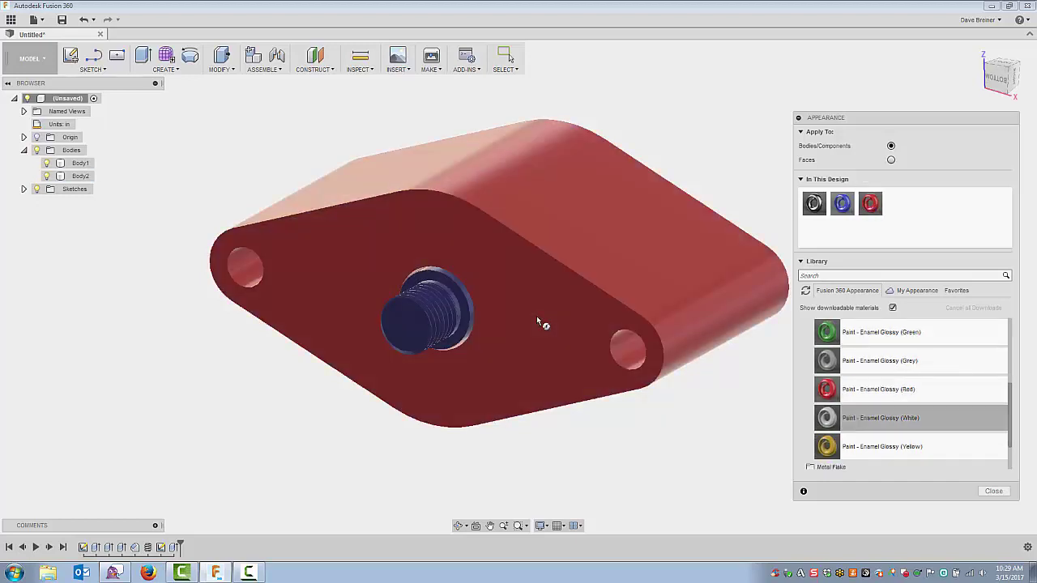
pyautogui.click(993, 490)
# Rename the pin body as Pin and the plate body as Backet
pyautogui.keyDown('shift'); pyautogui.moveTo(537, 321); pyautogui.dragTo(364, 322, button='middle'); pyautogui.keyUp('shift')
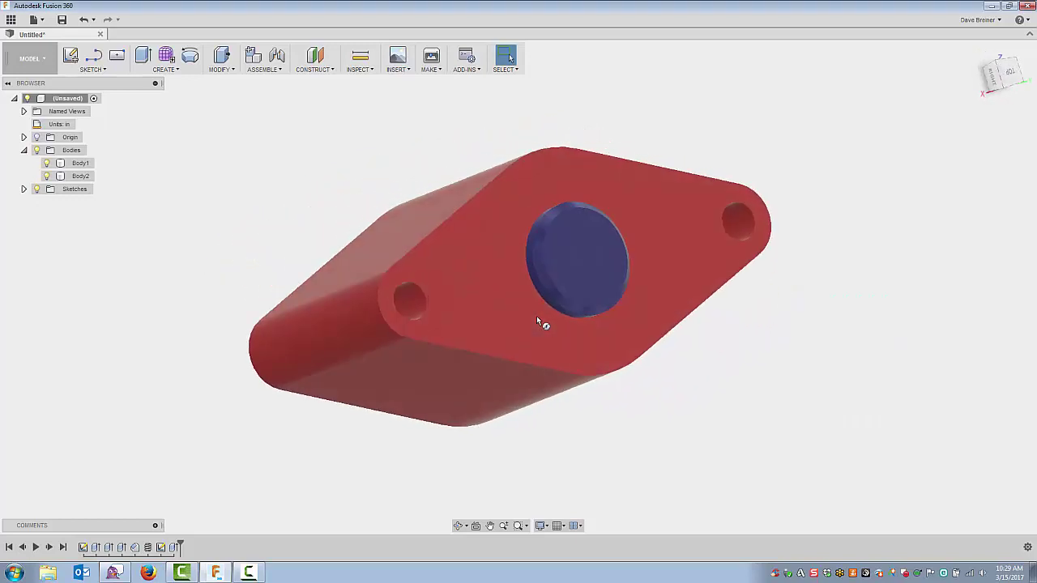
pyautogui.keyDown('shift'); pyautogui.moveTo(536, 322); pyautogui.dragTo(537, 322, button='middle'); pyautogui.keyUp('shift')
pyautogui.click(80, 163)
pyautogui.doubleClick(80, 162)
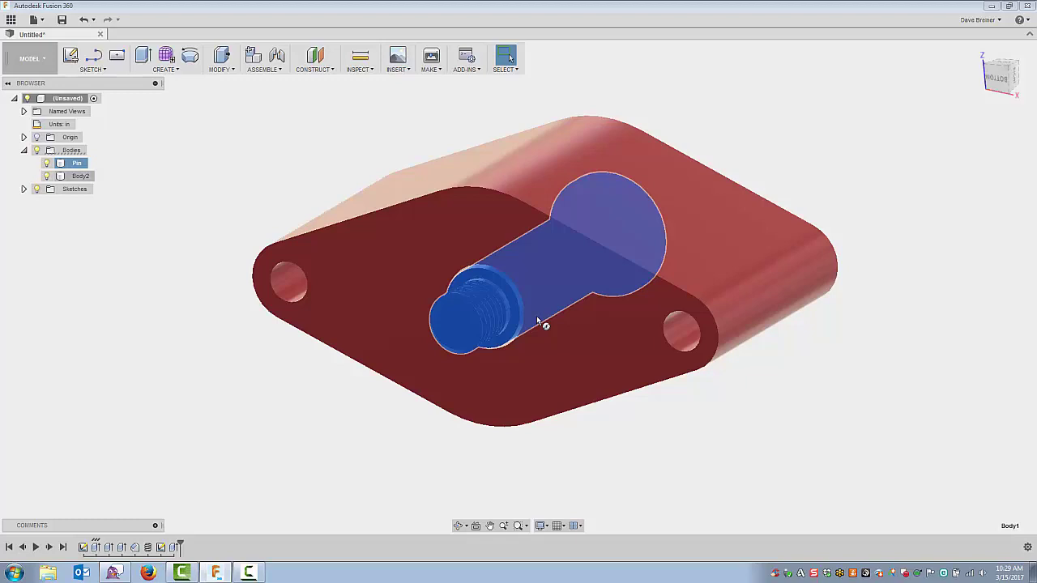
pyautogui.click(80, 176)
pyautogui.click(81, 175)
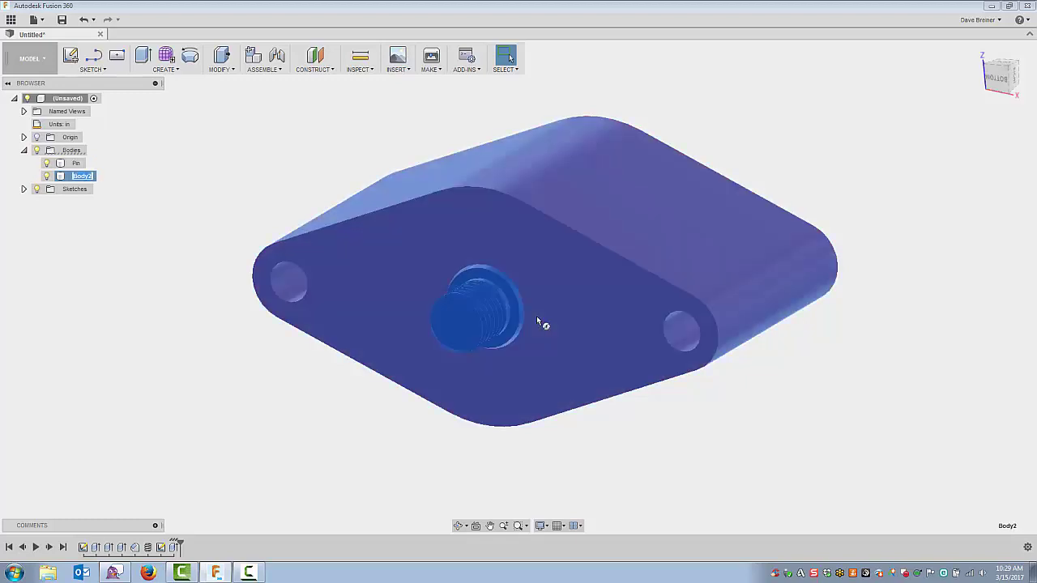
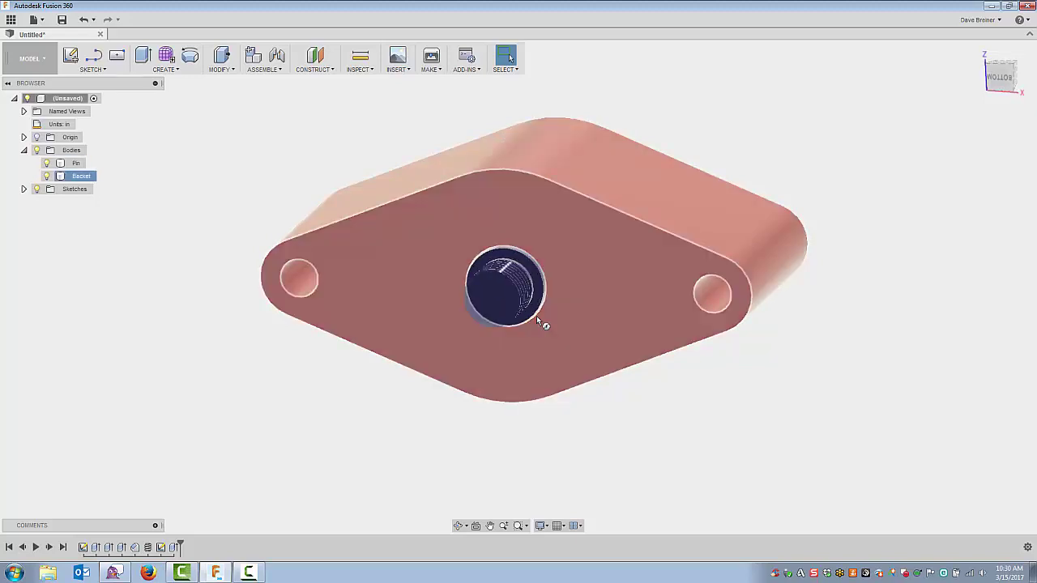
# Create components from the Pin and Backet bodies
pyautogui.moveTo(536, 318); pyautogui.dragTo(517, 309, button='middle')
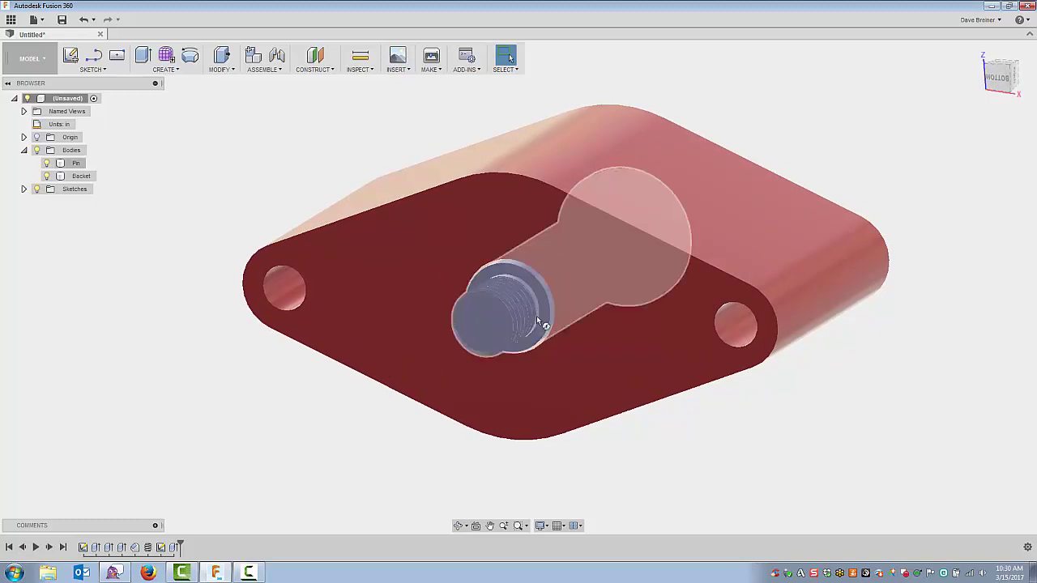
pyautogui.click(538, 321)
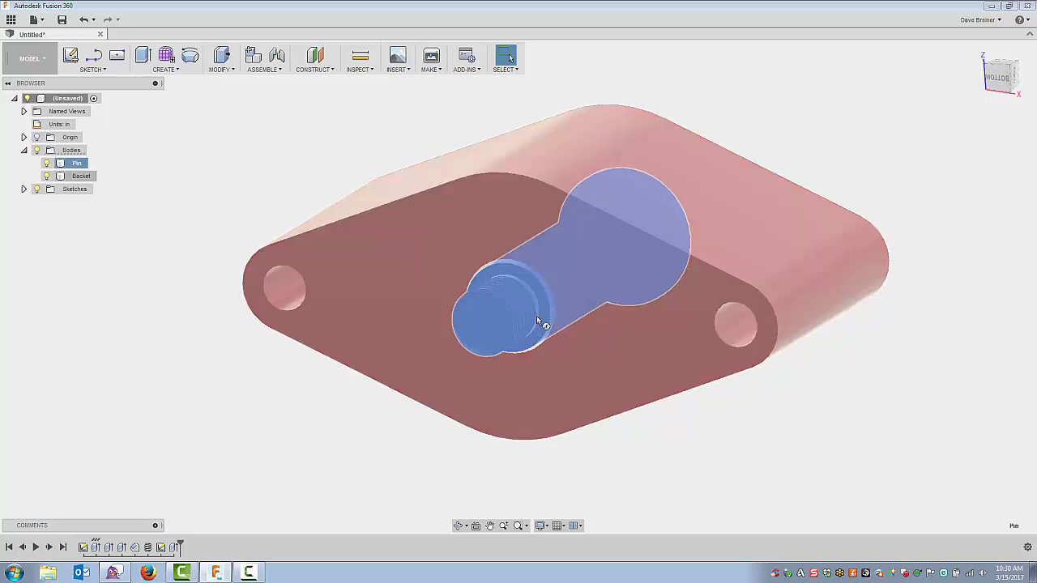
pyautogui.keyDown('ctrl'); pyautogui.click(82, 175); pyautogui.keyUp('ctrl')
pyautogui.rightClick(84, 176)
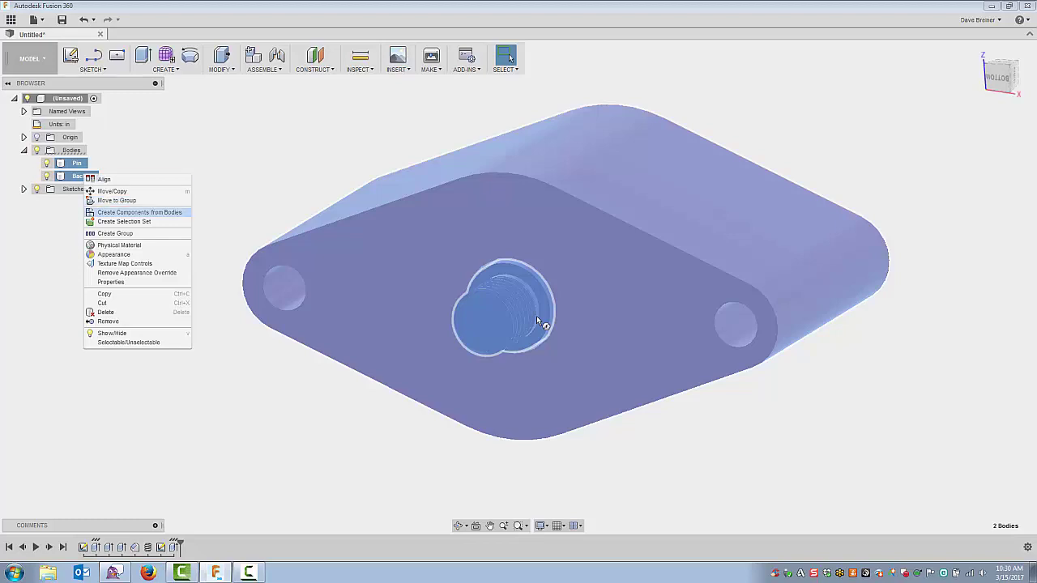
pyautogui.click(139, 213)
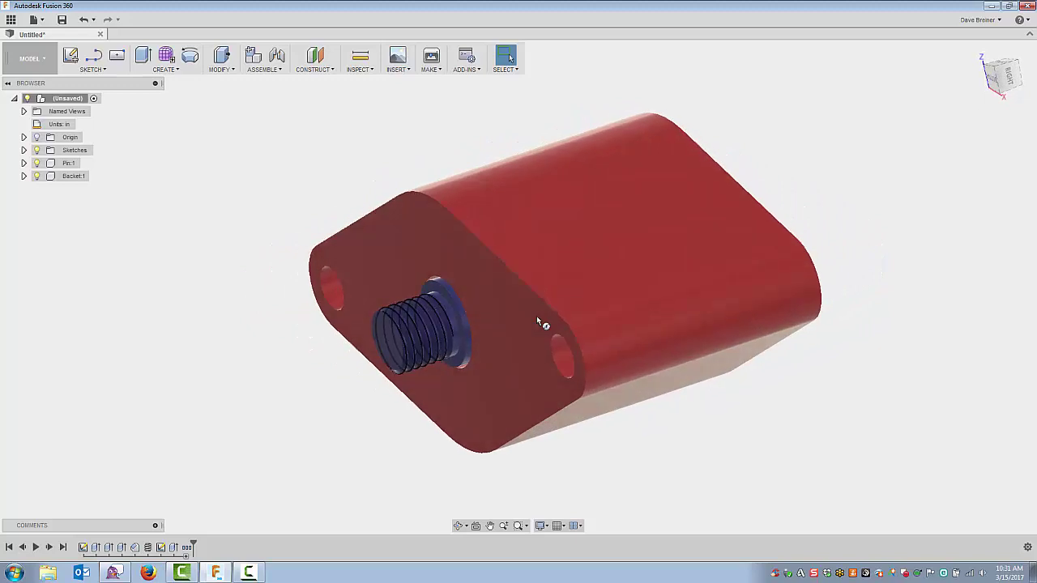
# Undo the move that pulled the pin out of the plate
pyautogui.press('Escape')
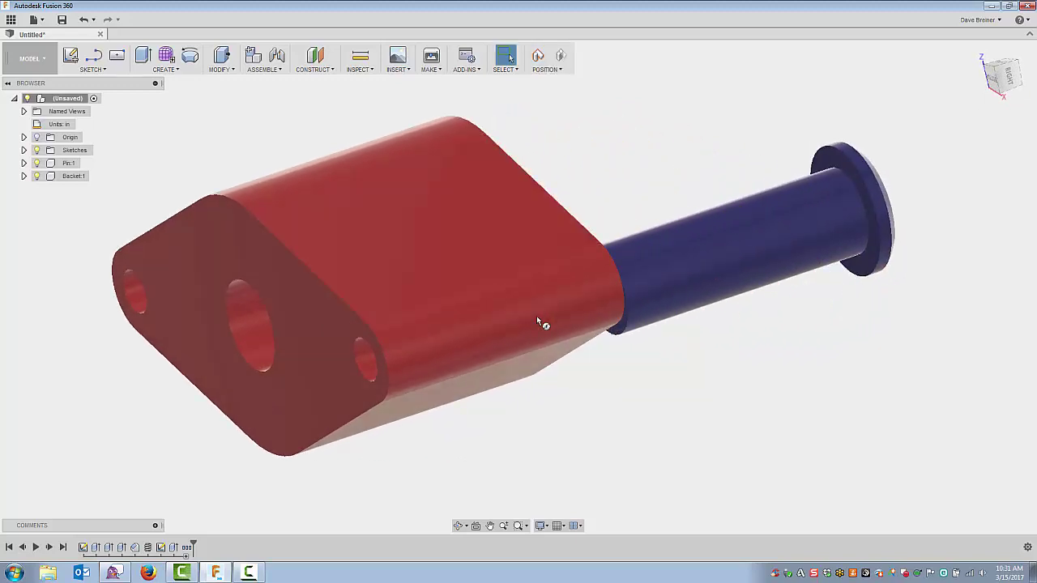
pyautogui.hotkey('ctrl', 'z')
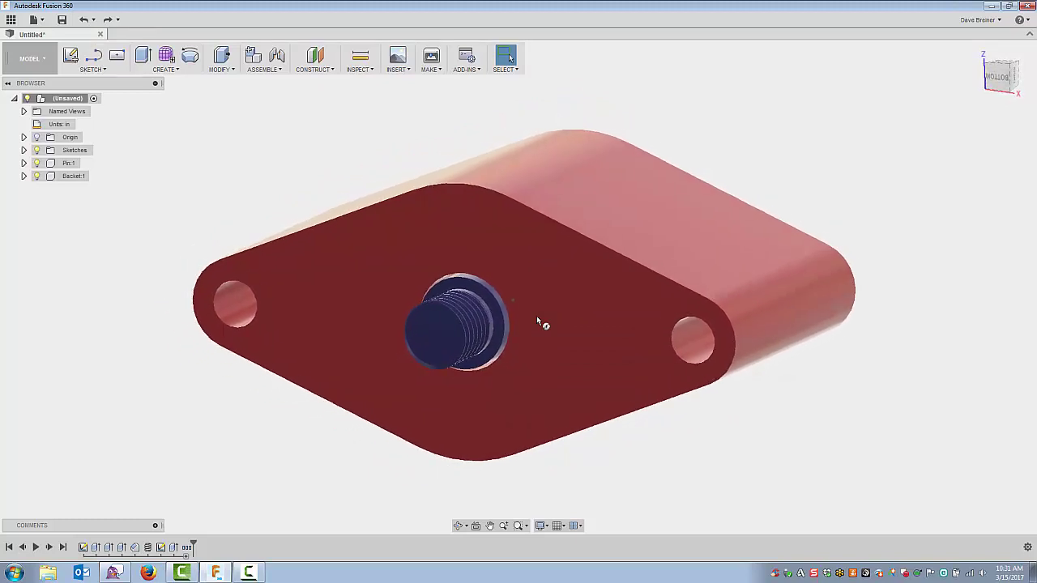
# Create a rigid as-built joint that fixes the Pin component to the top-level assembly
pyautogui.click(265, 69)
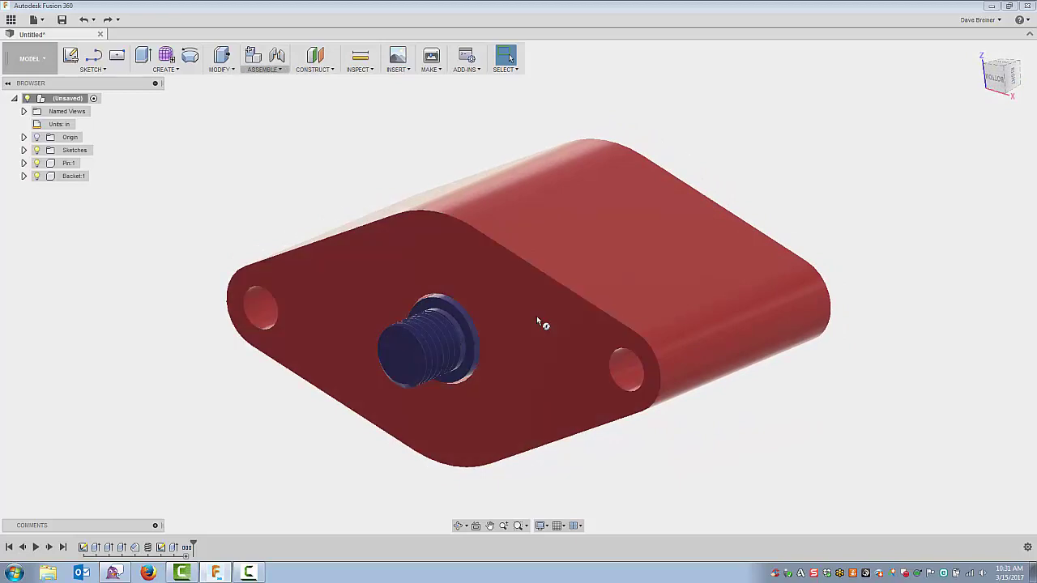
pyautogui.moveTo(264, 70)
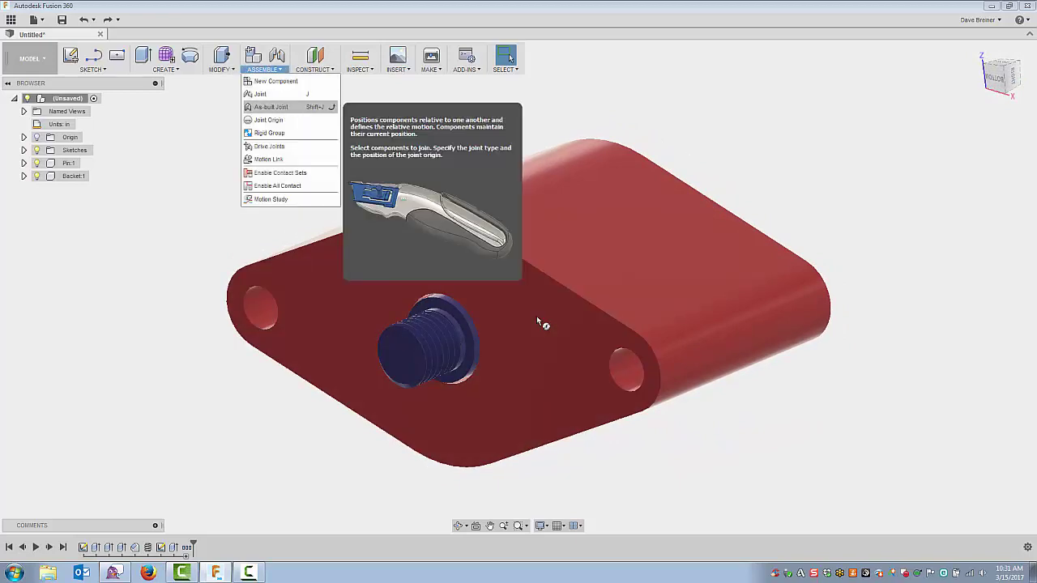
pyautogui.click(270, 107)
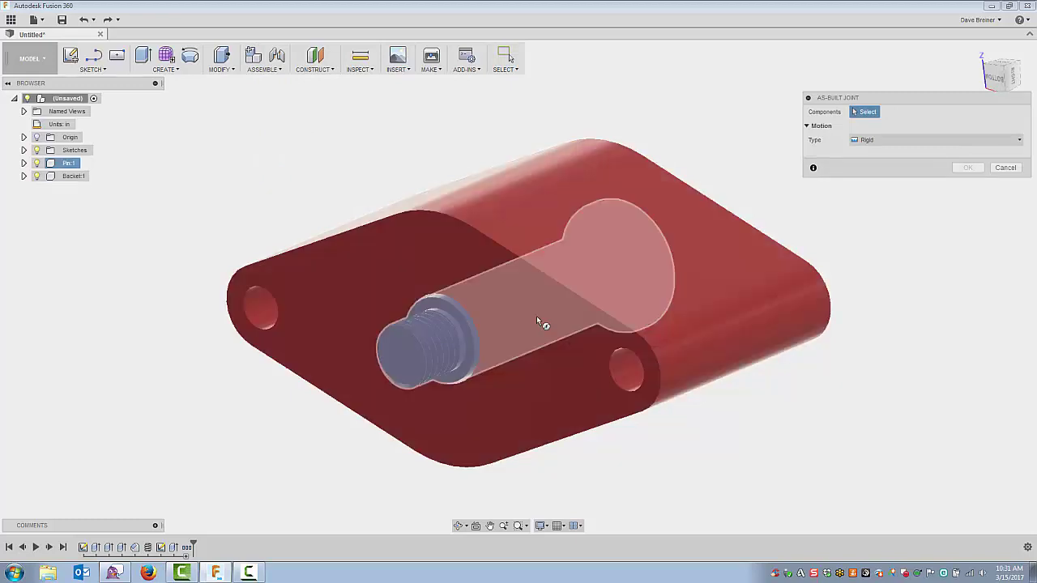
pyautogui.click(540, 321)
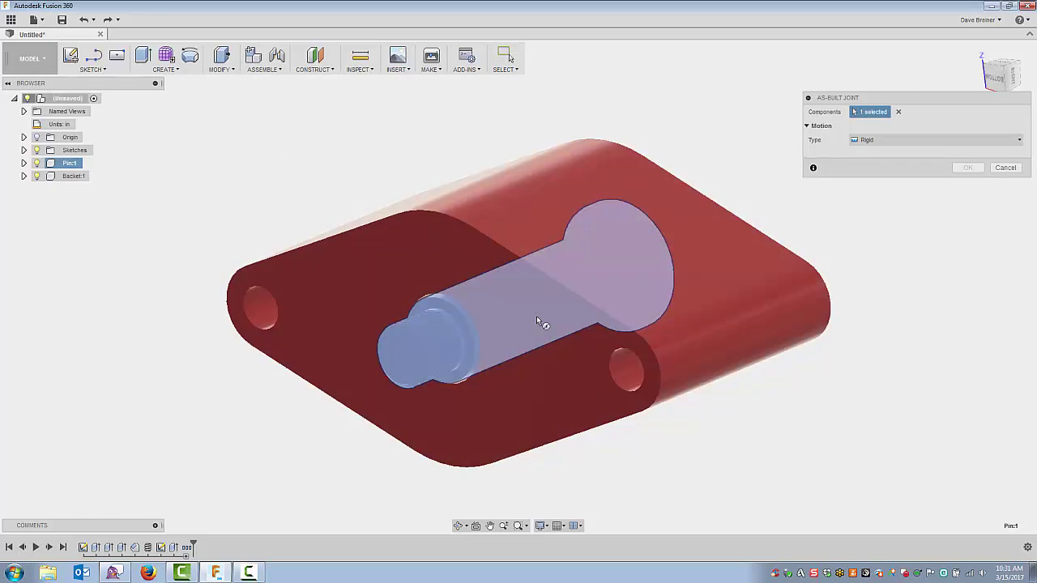
pyautogui.click(540, 322)
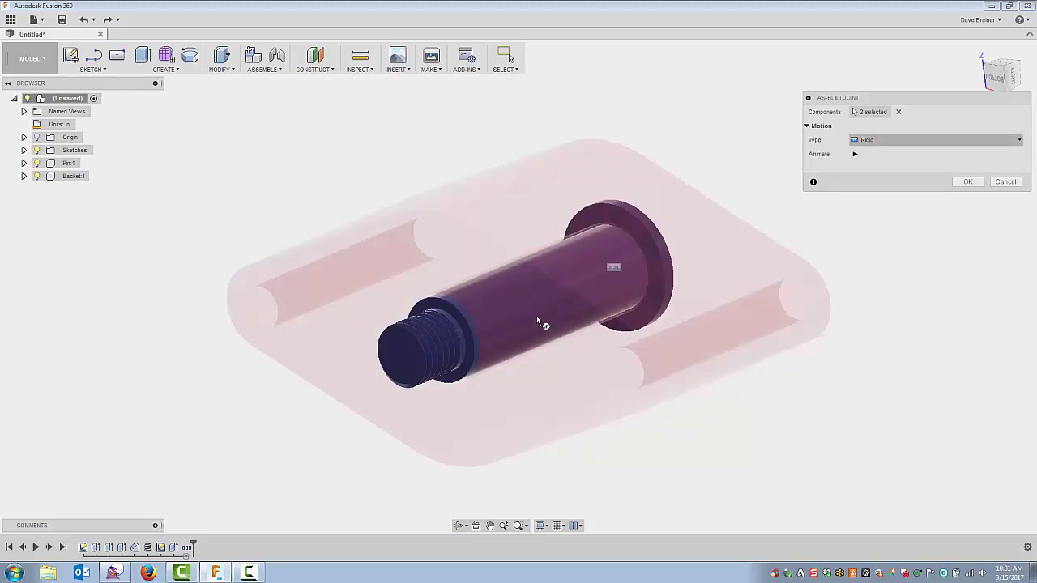
pyautogui.press('Return')
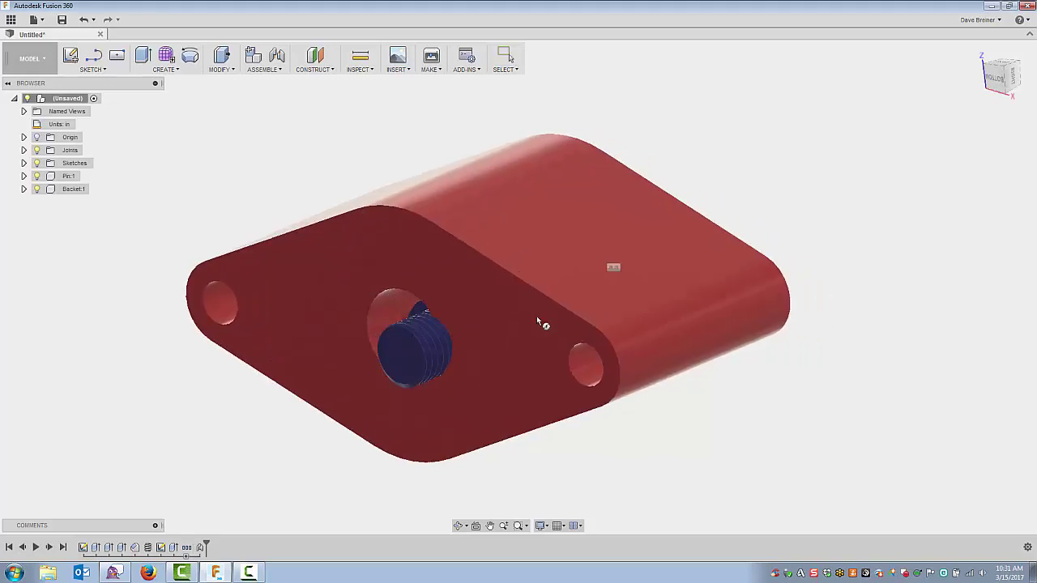
# Pull the bracket away from the pin and capture the moved position when starting a Joint
pyautogui.moveTo(536, 321); pyautogui.dragTo(536, 321)
pyautogui.keyDown('shift'); pyautogui.moveTo(536, 321); pyautogui.dragTo(536, 321, button='middle'); pyautogui.keyUp('shift')
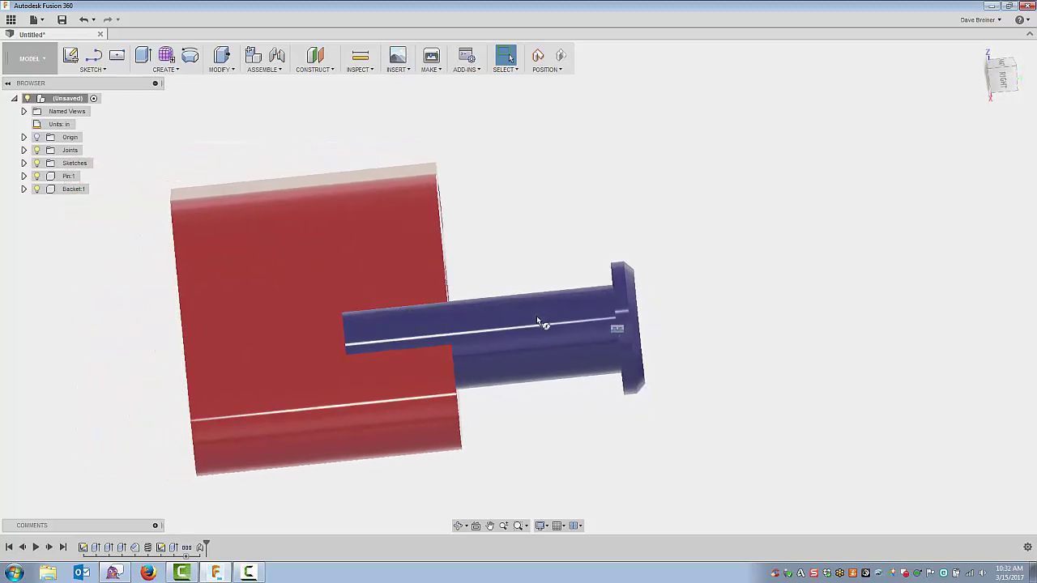
pyautogui.click(265, 69)
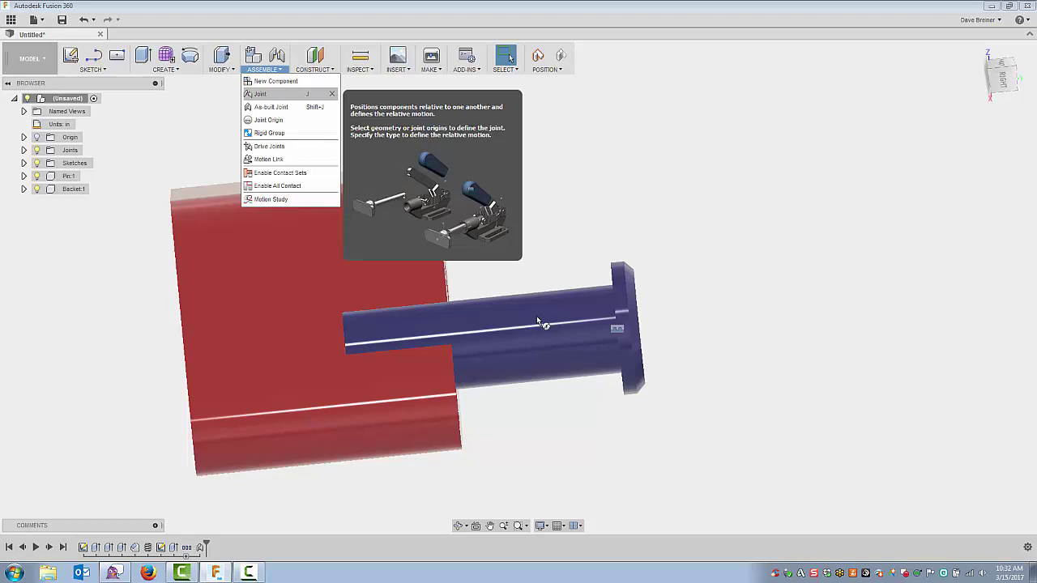
pyautogui.press('j')
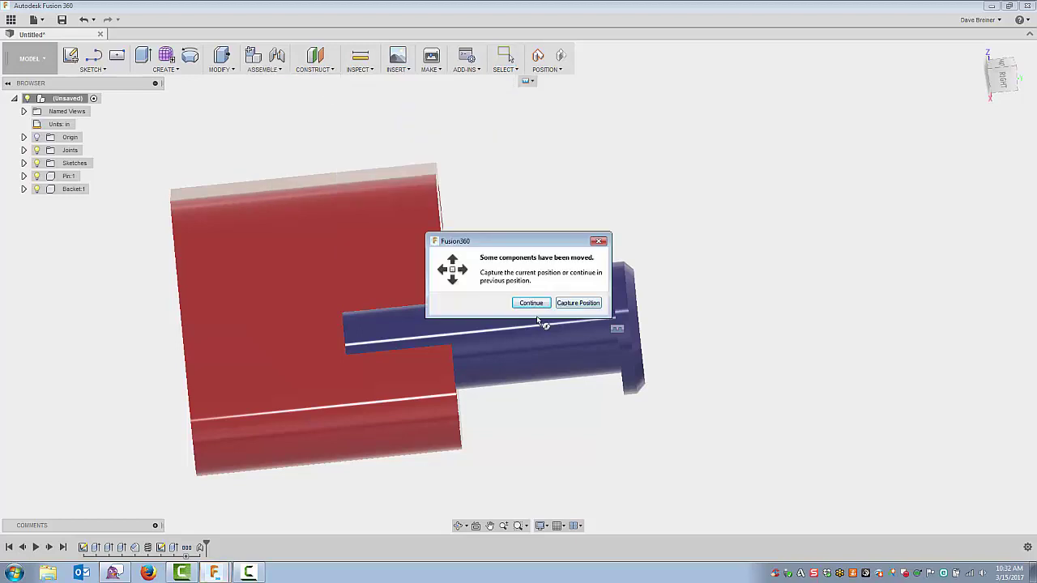
pyautogui.press('Return')
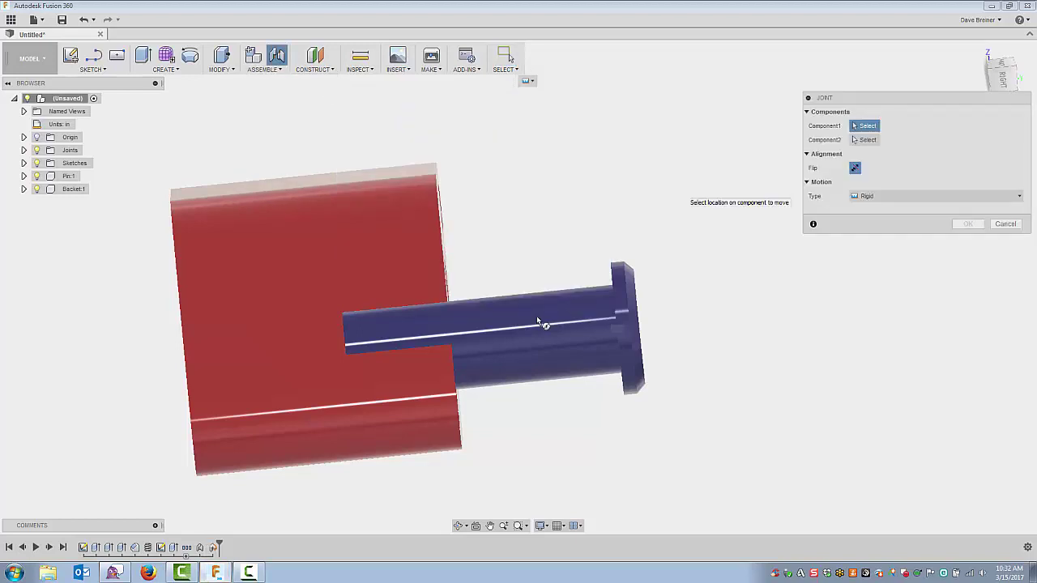
# Create a Revolute joint from the centre of the bracket's middle hole to the centre of the underside of the pin's head
pyautogui.keyDown('shift'); pyautogui.moveTo(536, 320); pyautogui.dragTo(457, 321, button='middle'); pyautogui.keyUp('shift')
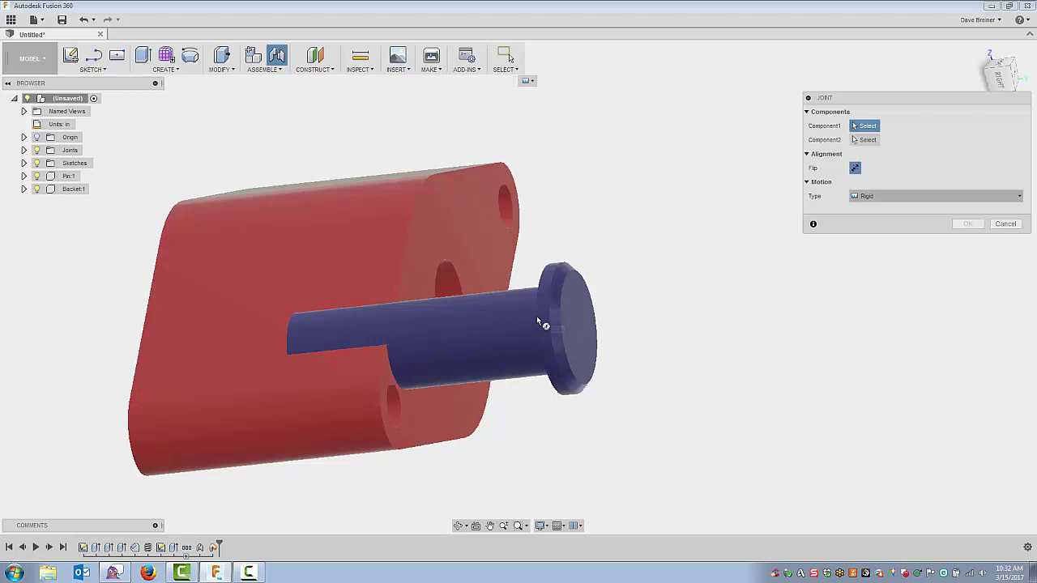
pyautogui.click(936, 196)
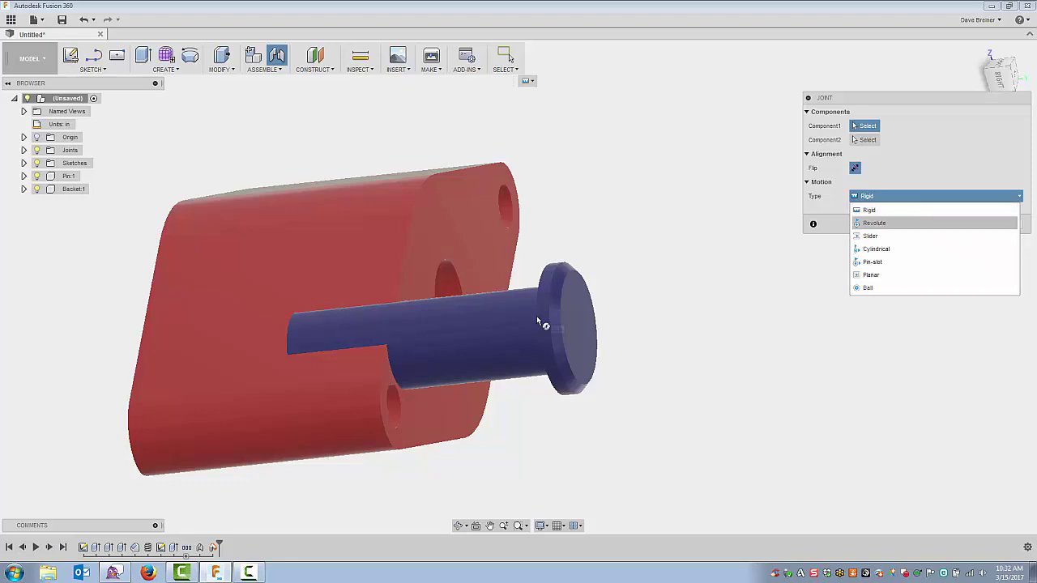
pyautogui.press('Return')
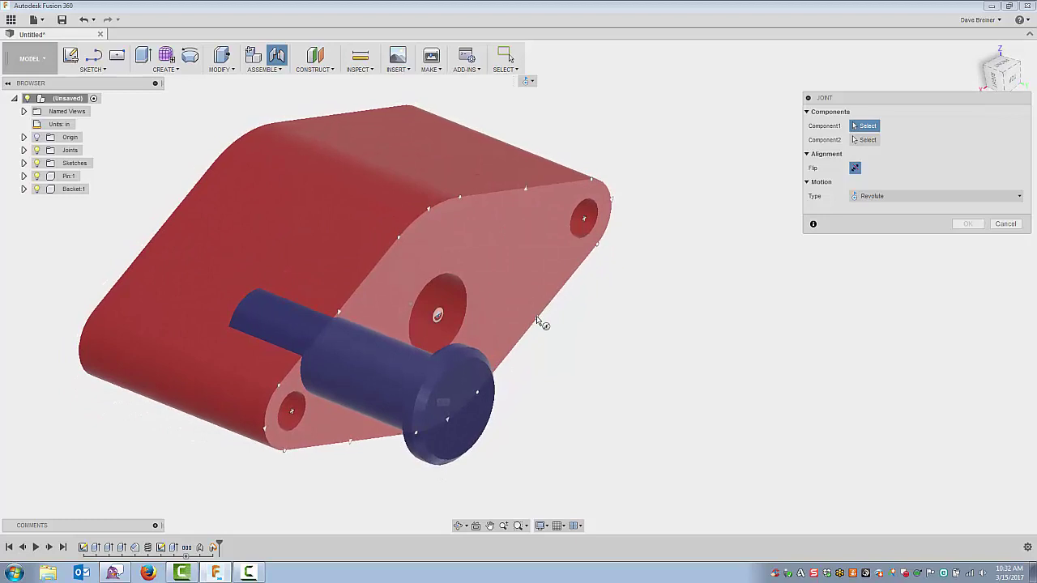
pyautogui.click(537, 320)
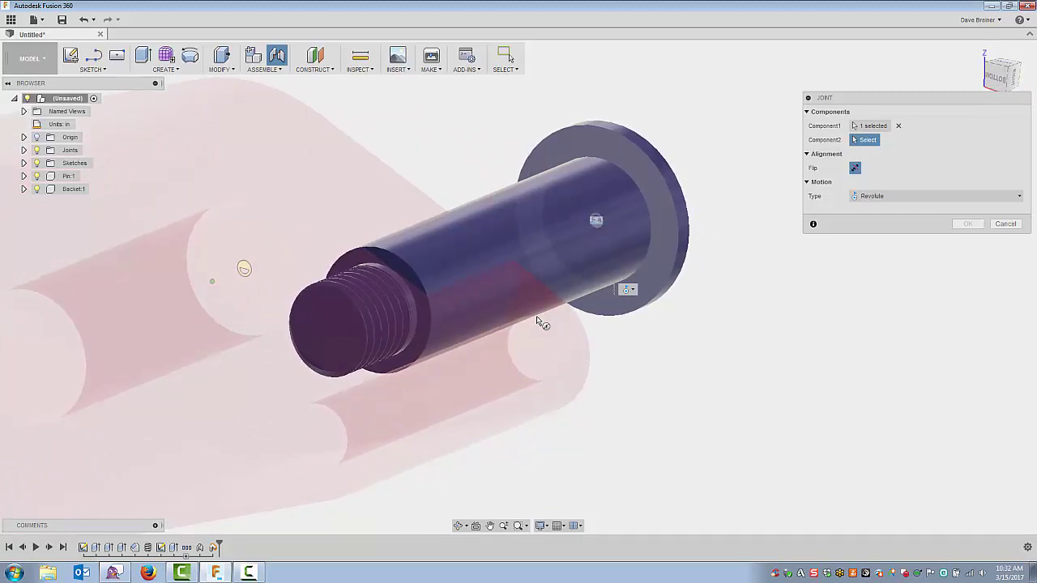
pyautogui.click(537, 321)
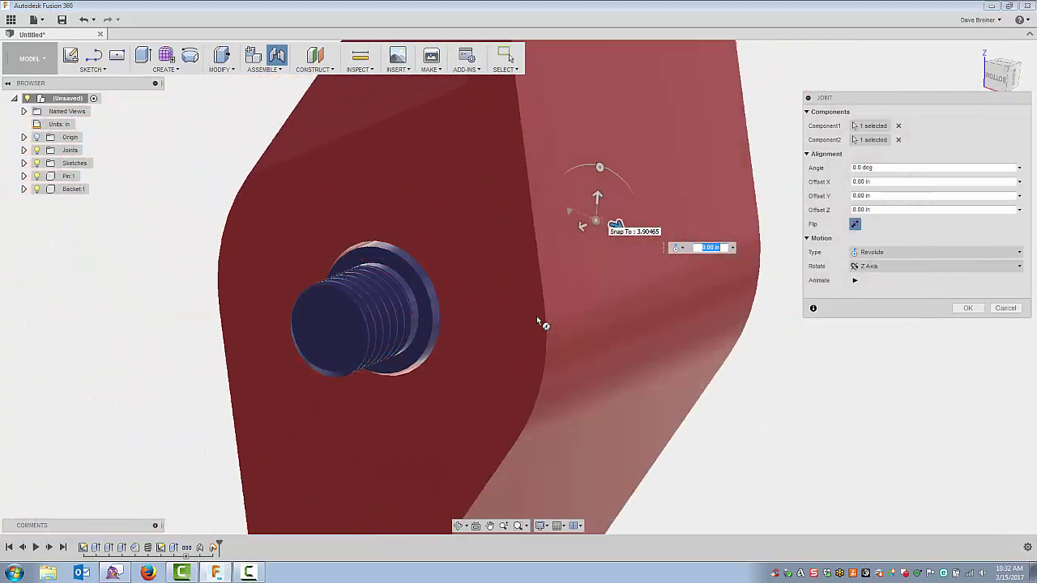
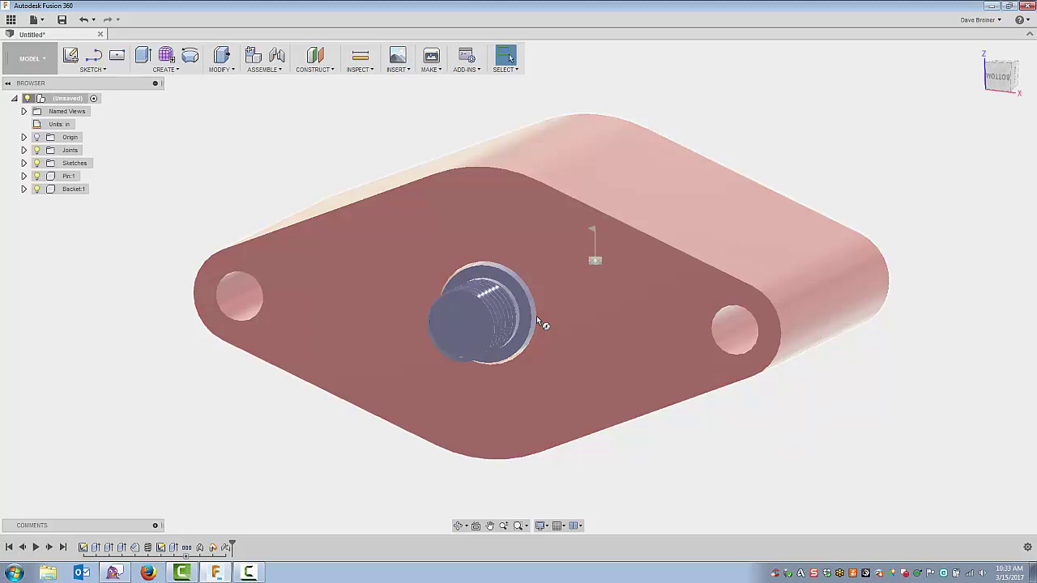
# Create a new component in the top-level assembly and start its sketch on the pin's shoulder face, with the bracket hidden
pyautogui.rightClick(64, 98)
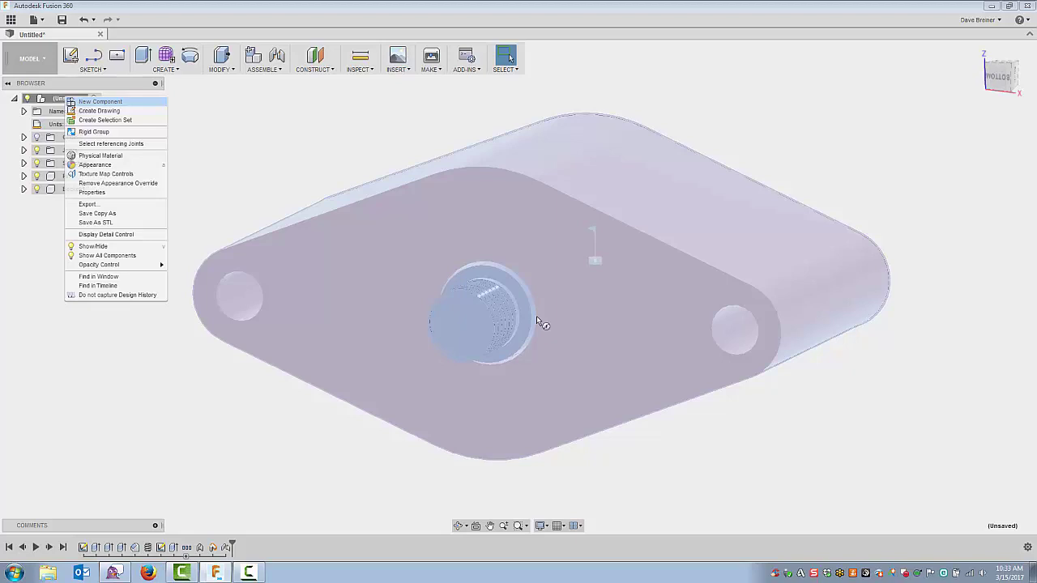
pyautogui.press('Return')
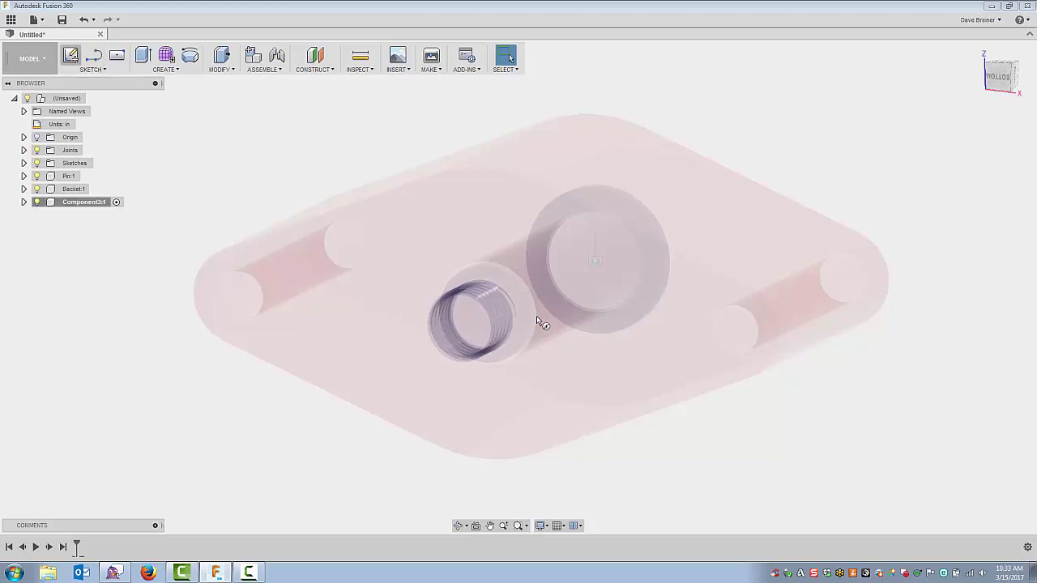
pyautogui.click(71, 56)
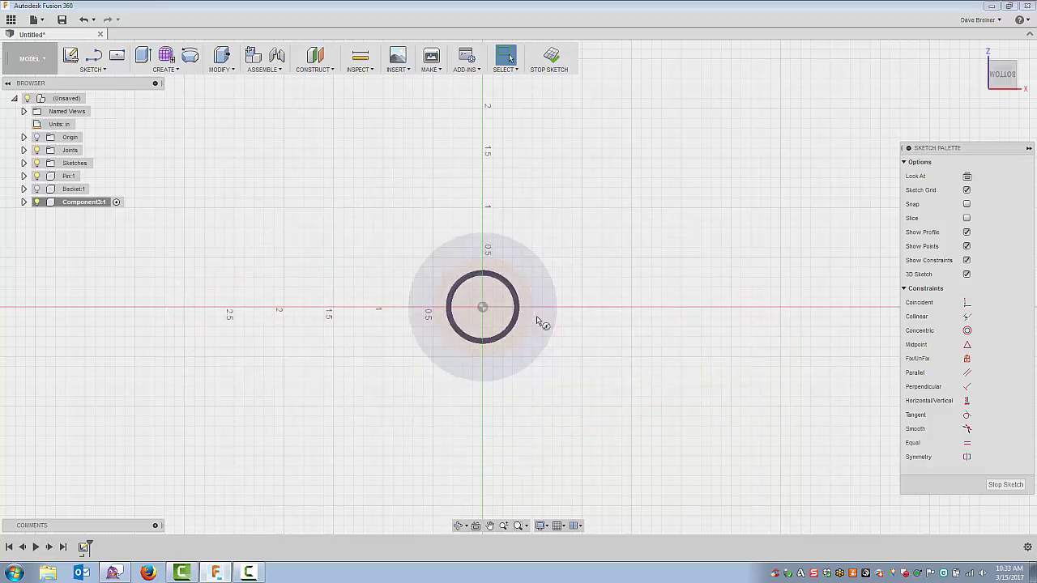
# Sketch two concentric circles of 0.77 in and 1.25 in diameter centred on the pin's axis, and finish the sketch
pyautogui.press('c')
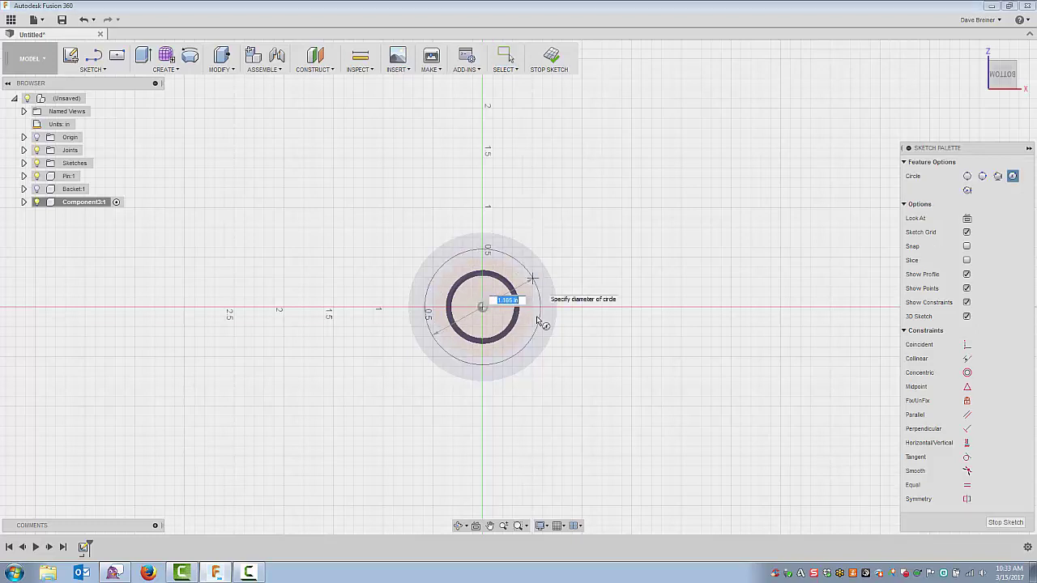
pyautogui.press('BackSpace')
pyautogui.write('.77')
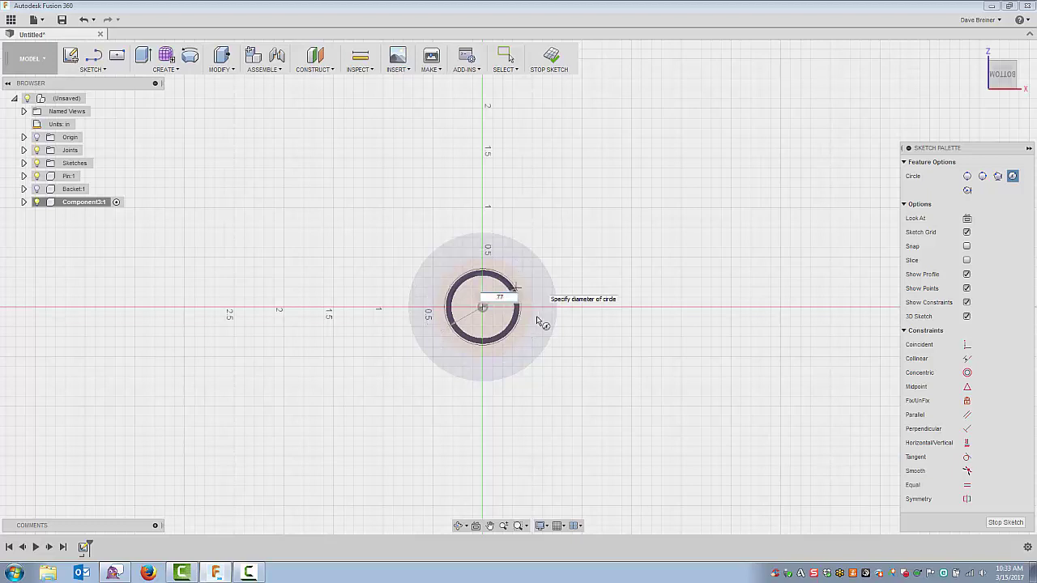
pyautogui.press('Return')
pyautogui.press('Escape')
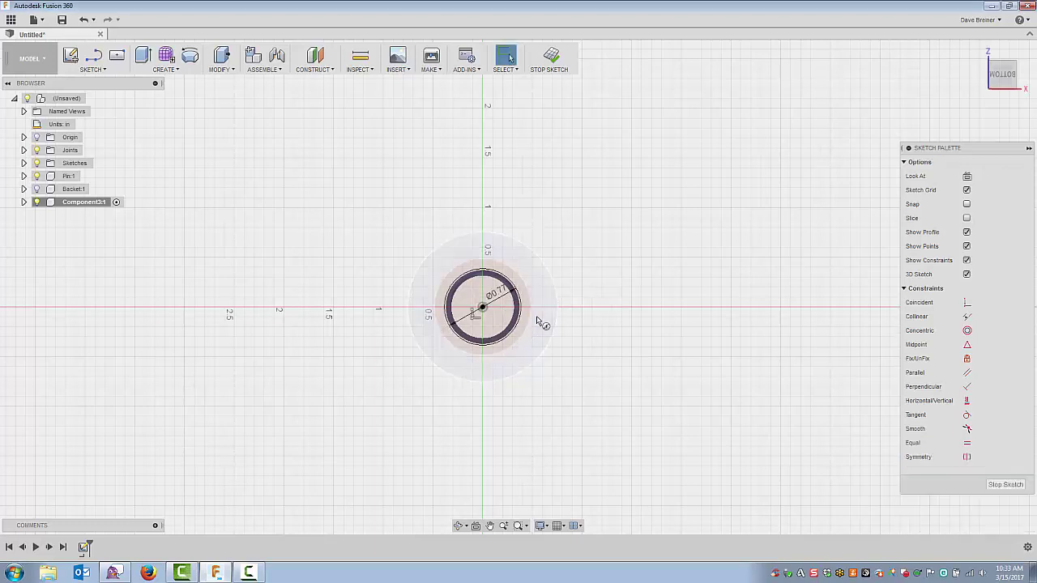
pyautogui.press('c')
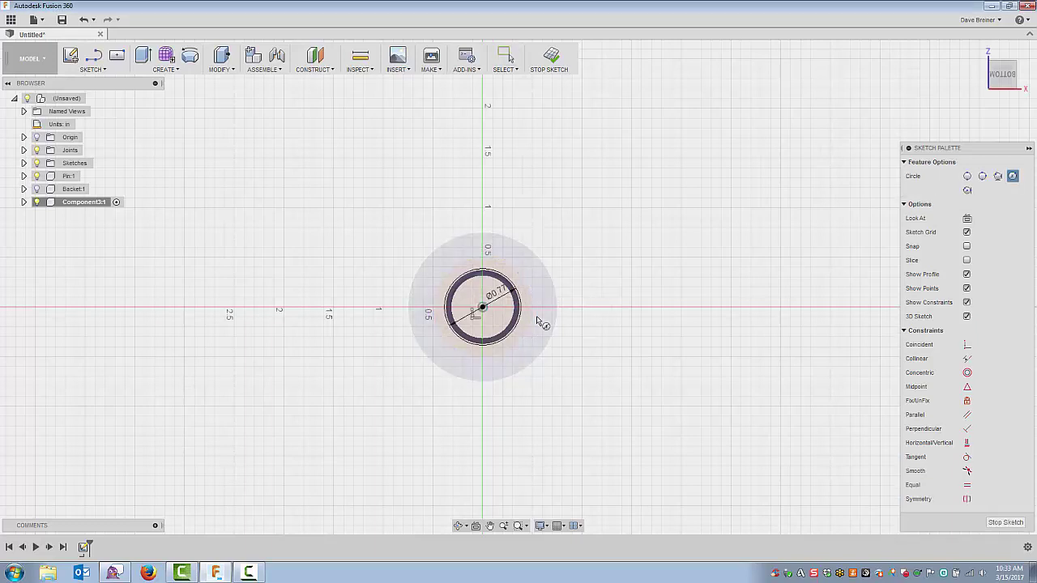
pyautogui.click(482, 308)
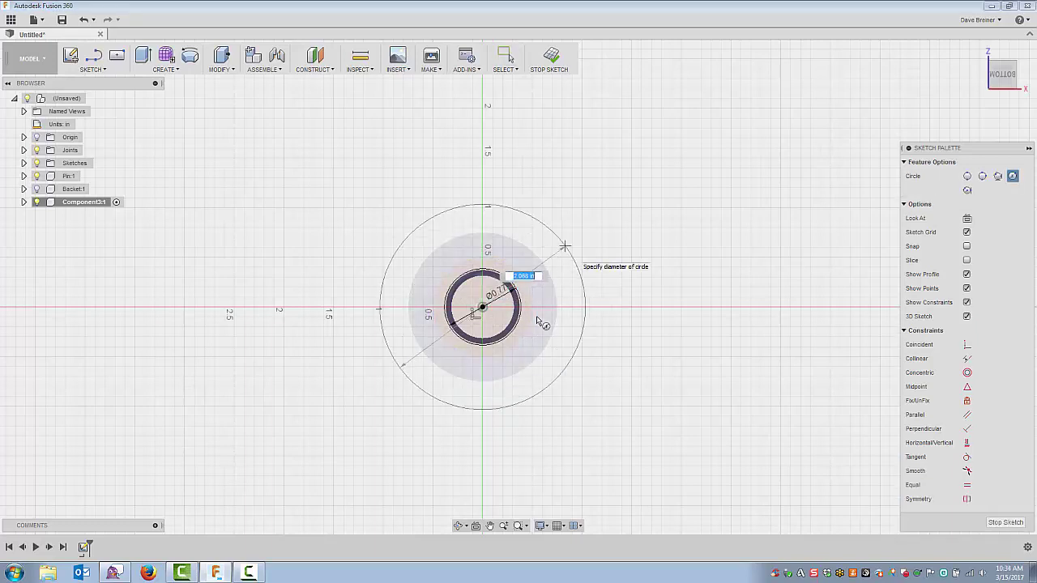
pyautogui.write('1.25')
pyautogui.press('Return')
pyautogui.press('Escape')
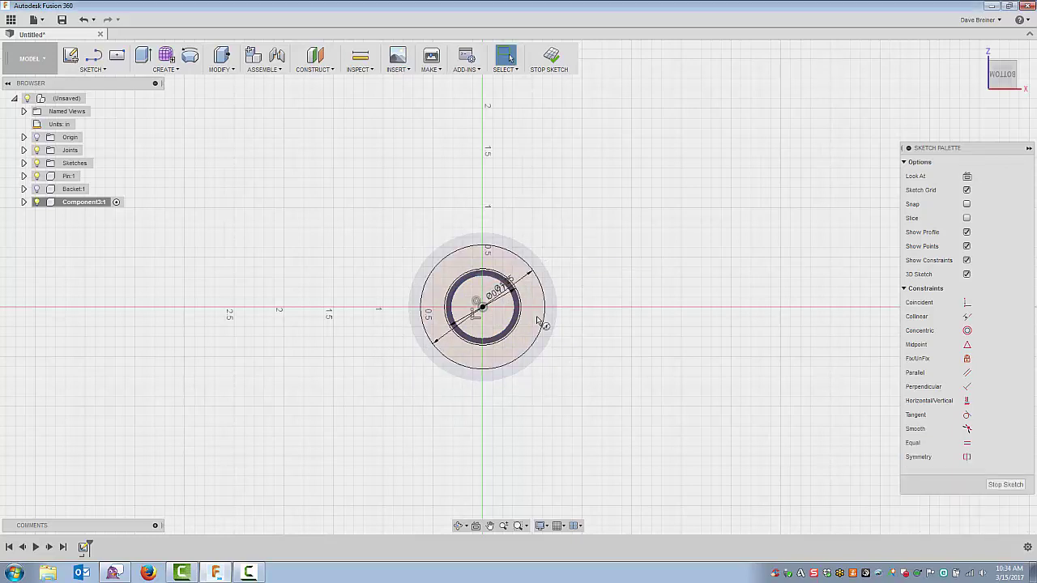
pyautogui.click(552, 57)
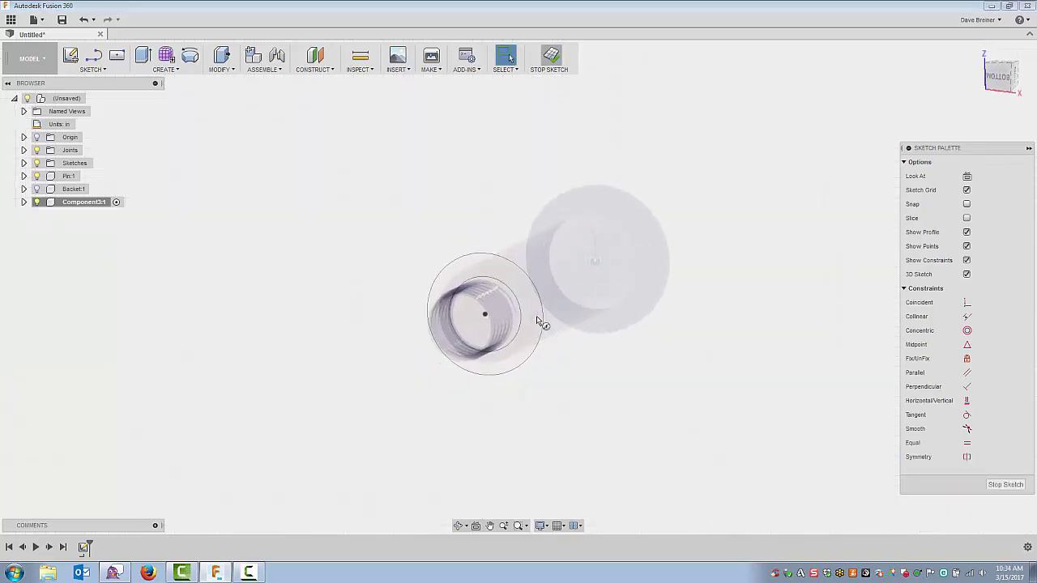
# Extrude the ring profiles between the 0.77 in and 1.25 in circles by 0.125 in as a new body
pyautogui.press('e')
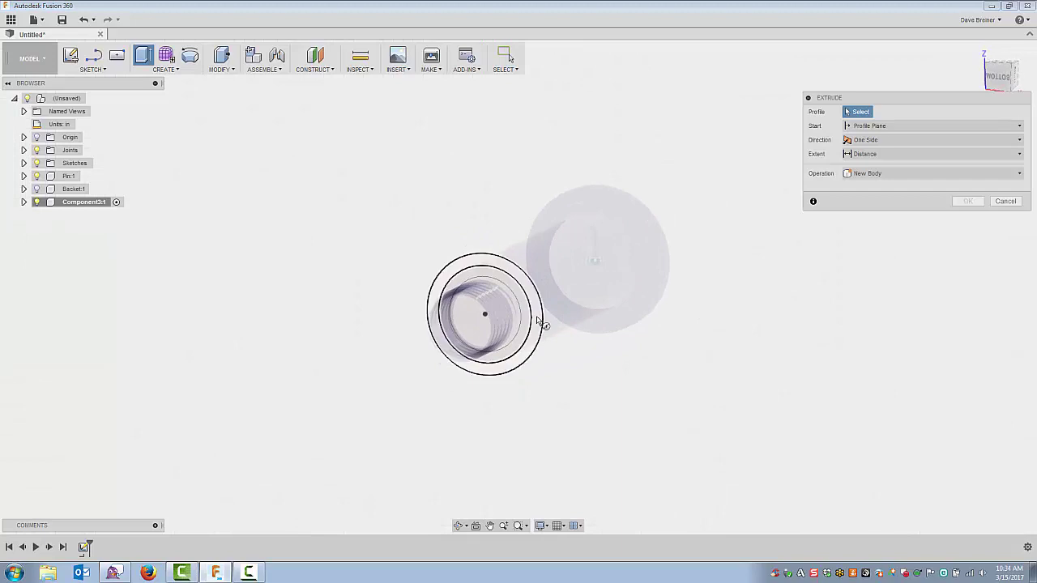
pyautogui.click(536, 320)
pyautogui.click(532, 319)
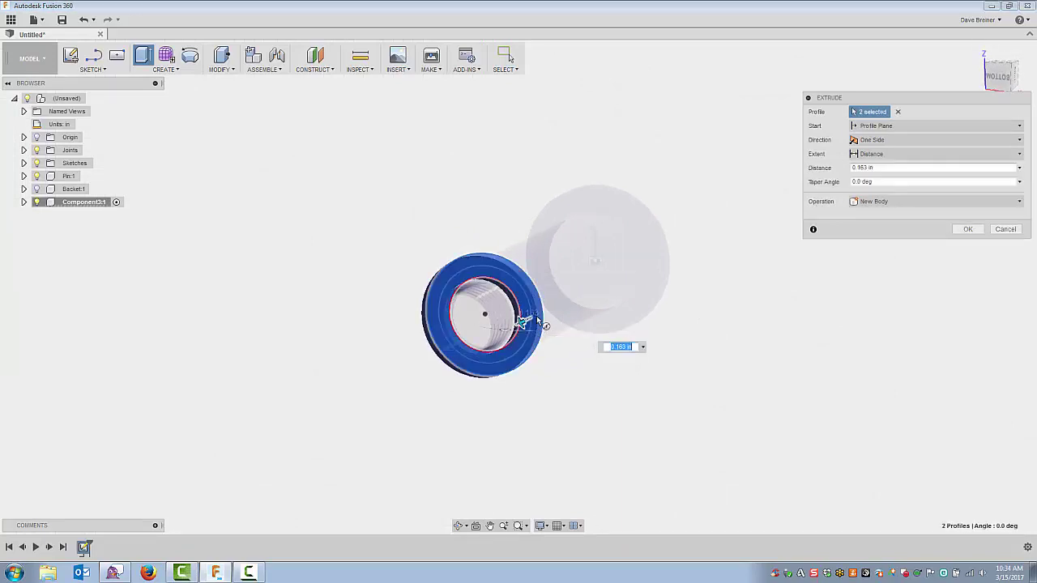
pyautogui.write('.125')
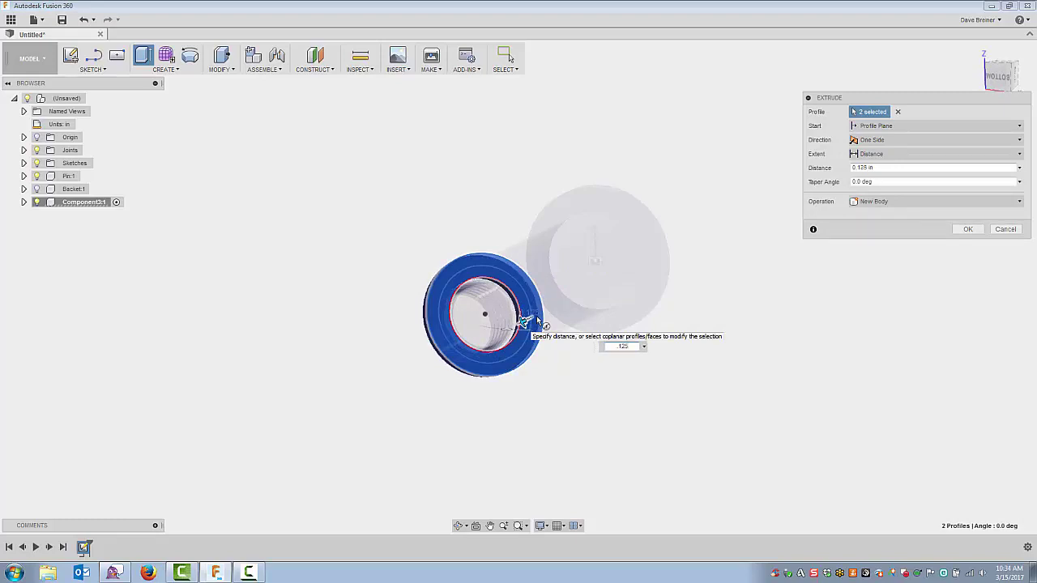
pyautogui.press('Tab')
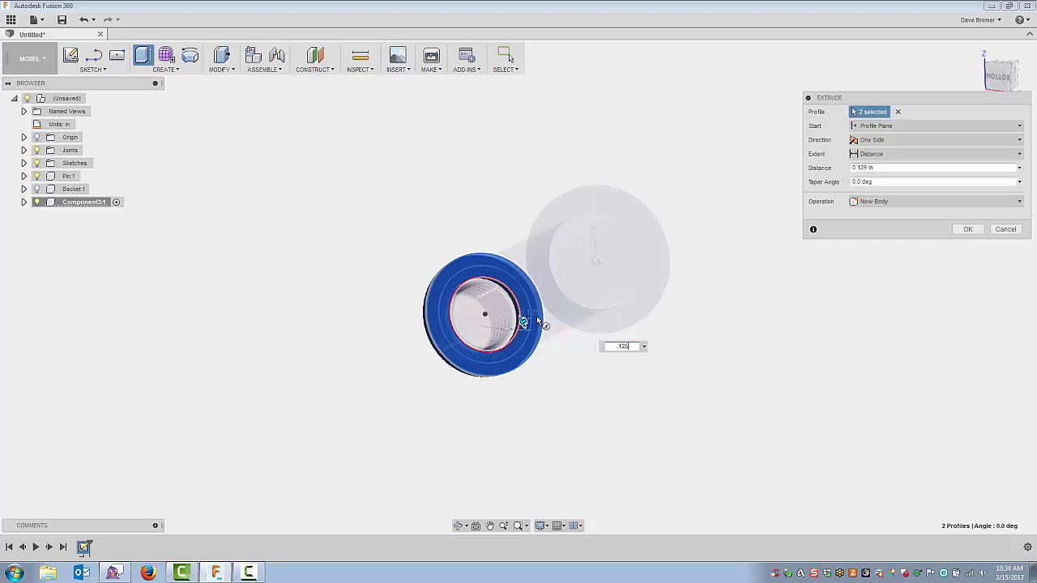
pyautogui.press('Return')
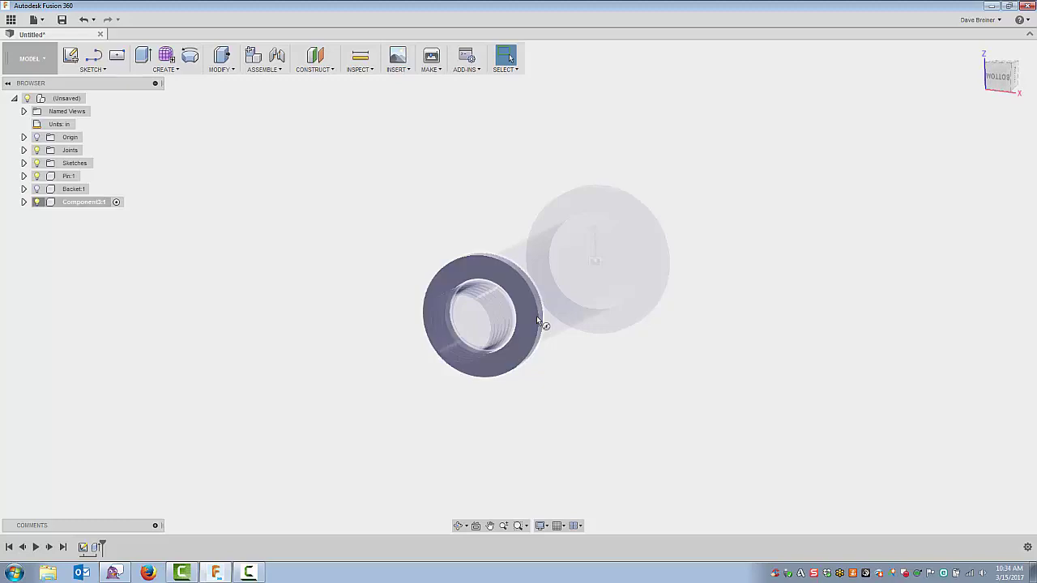
# Rename the new component as Washer
pyautogui.click(537, 322)
pyautogui.doubleClick(537, 321)
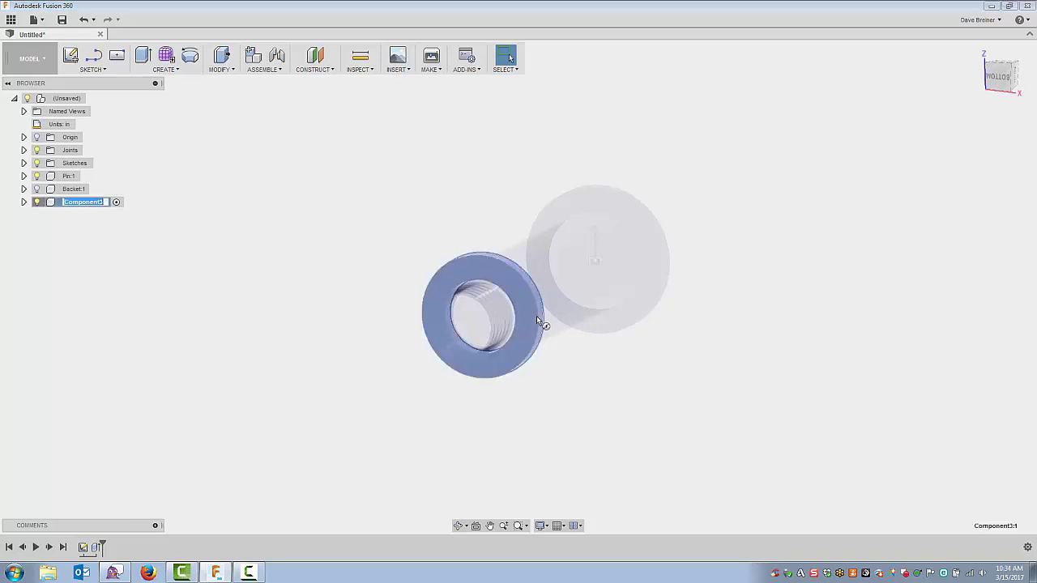
pyautogui.write('Washer')
pyautogui.press('Return')
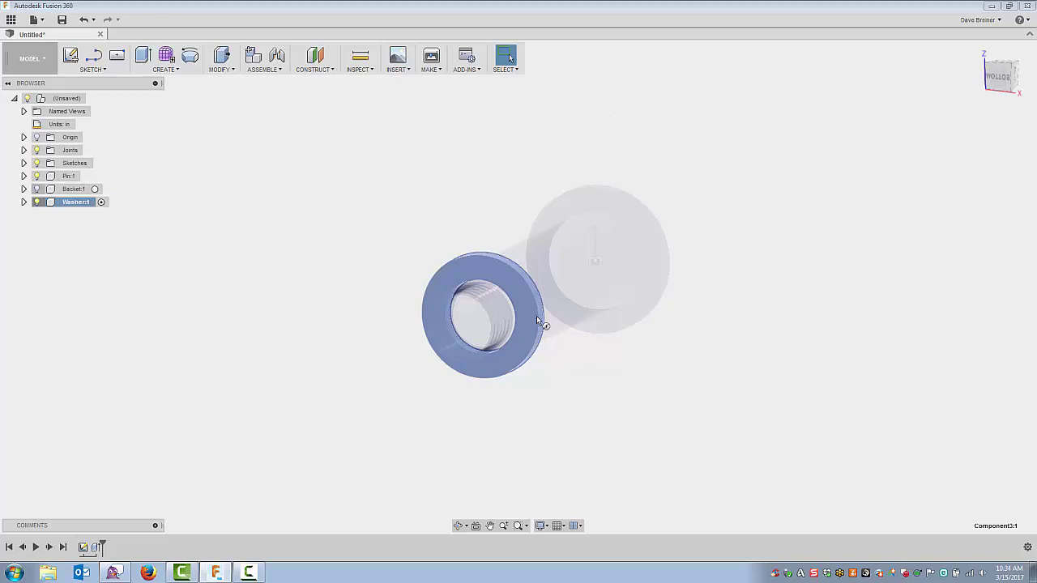
# Show the bracket again and activate the top-level assembly
pyautogui.click(36, 189)
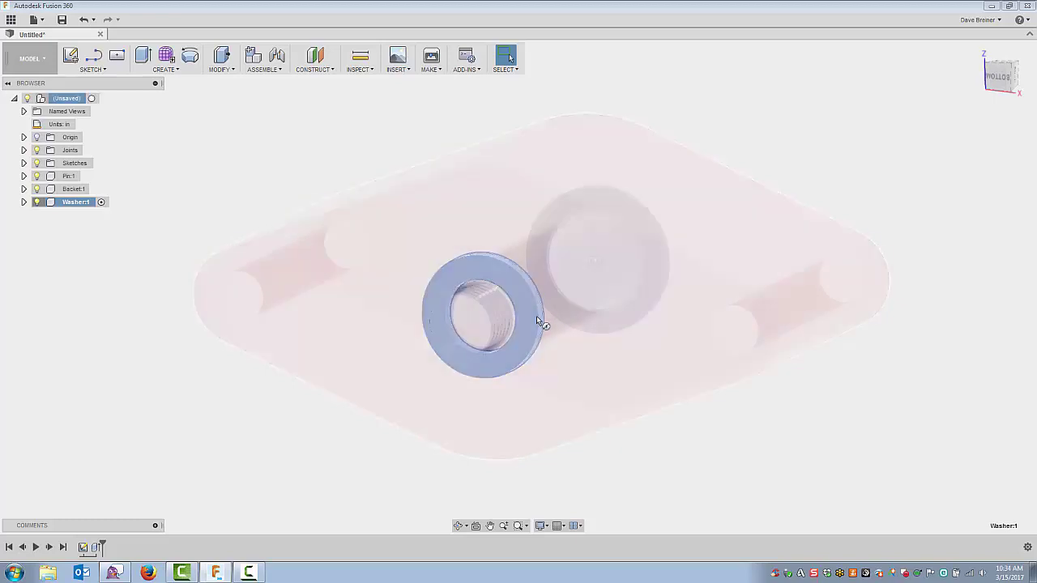
pyautogui.click(94, 98)
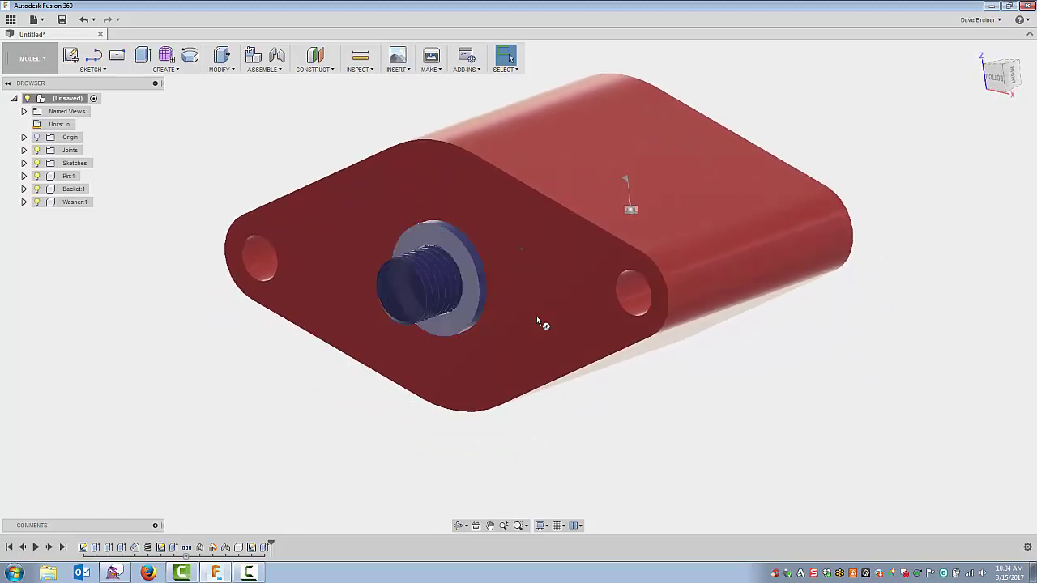
# Move the washer off the pin to test whether it is free, and undo the move
pyautogui.moveTo(464, 301); pyautogui.dragTo(334, 300)
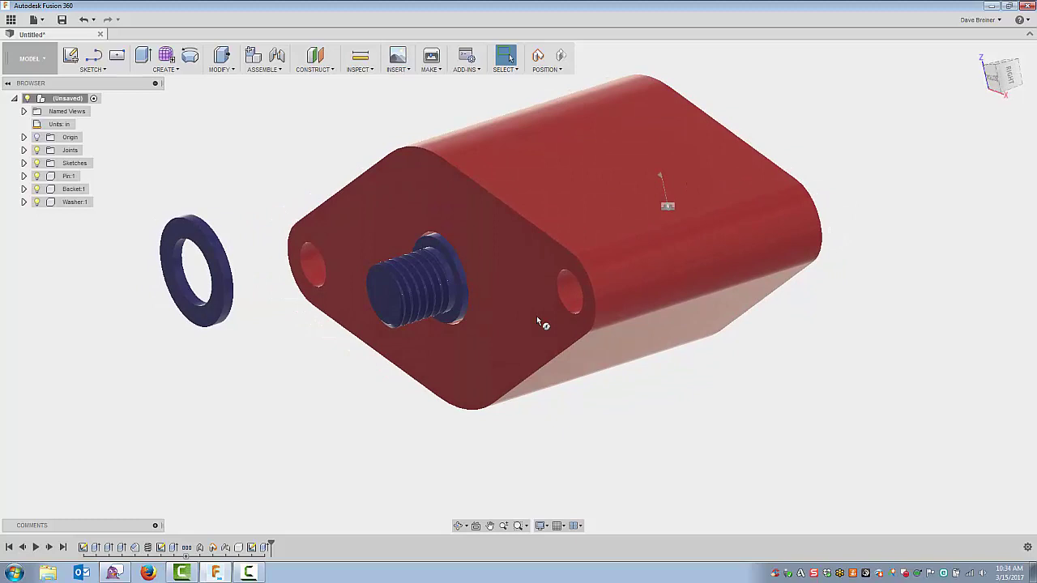
pyautogui.click(264, 70)
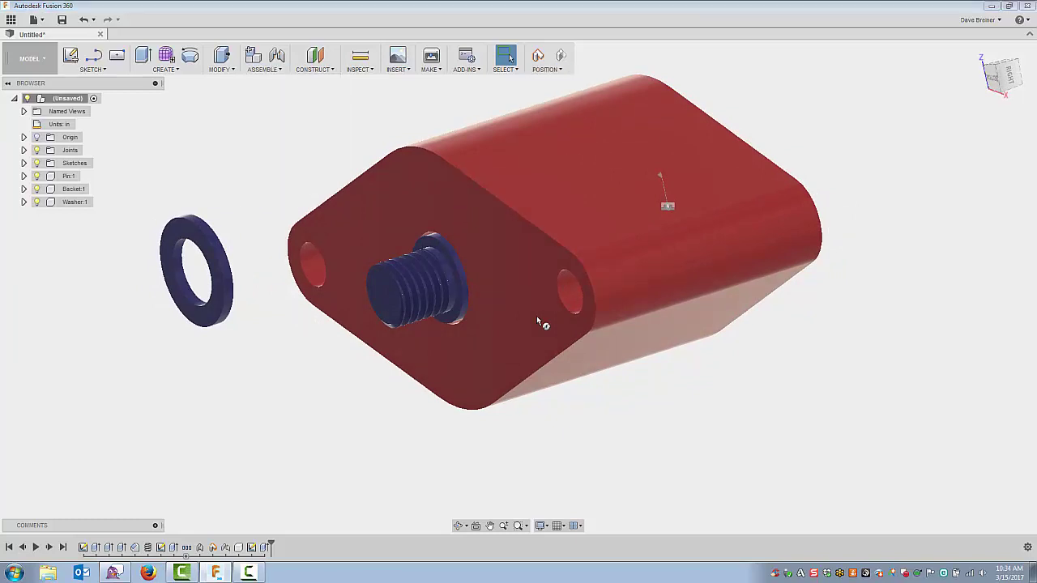
pyautogui.hotkey('ctrl', 'z')
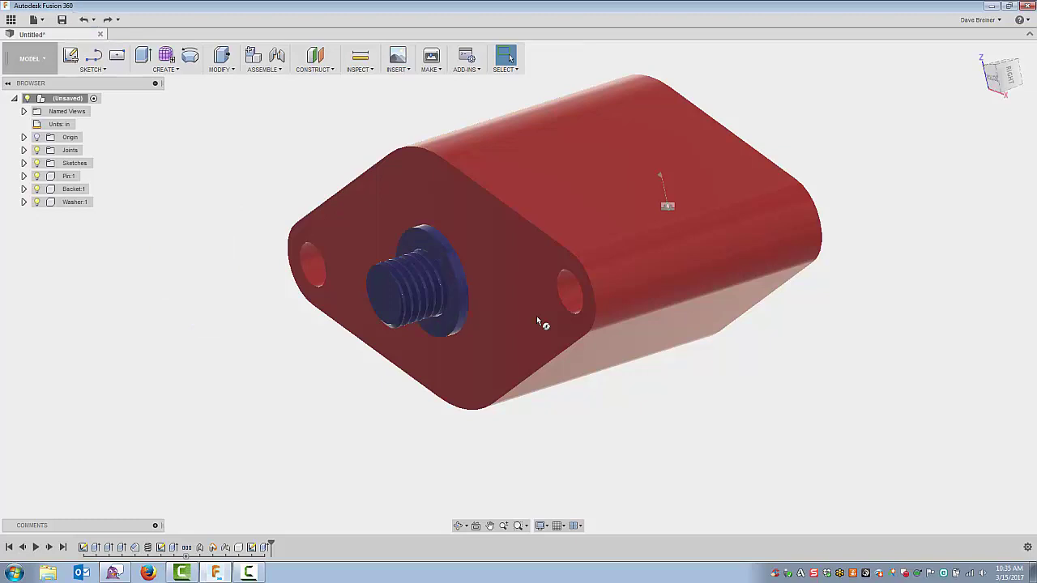
# Create a rigid as-built joint between the washer and the pin
pyautogui.moveTo(264, 69)
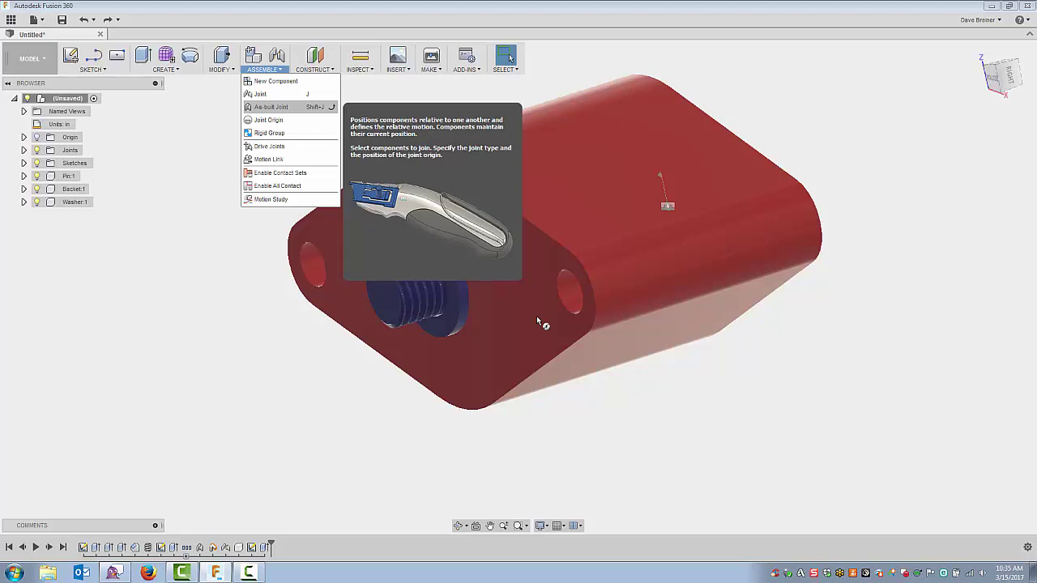
pyautogui.click(271, 107)
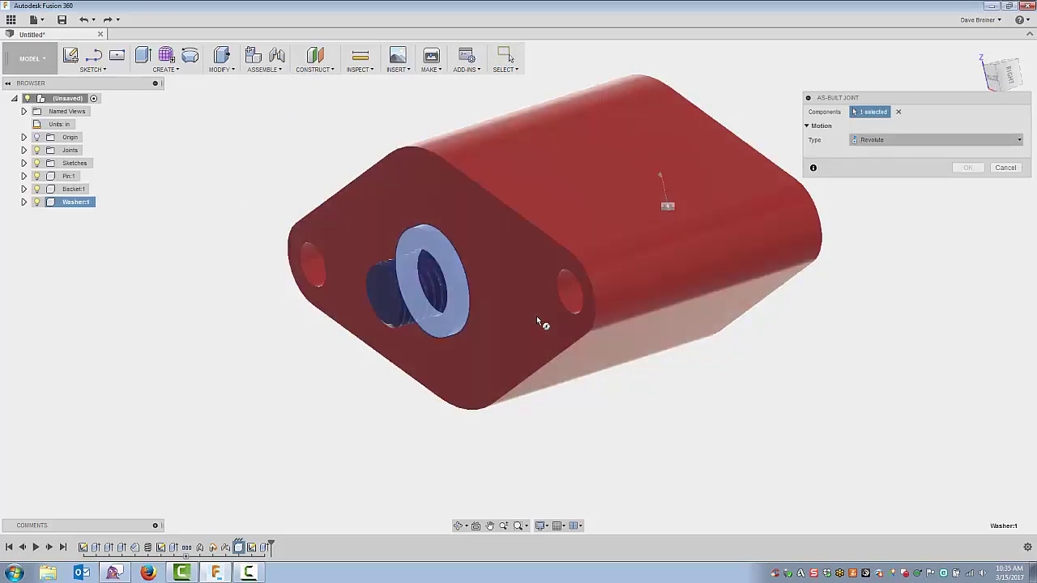
pyautogui.click(935, 140)
pyautogui.click(934, 154)
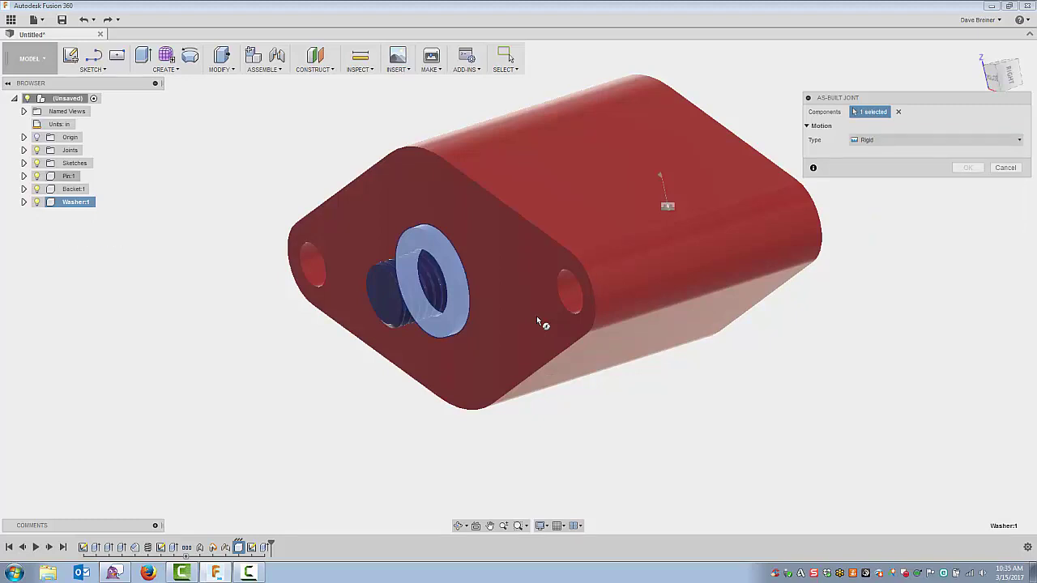
pyautogui.click(537, 322)
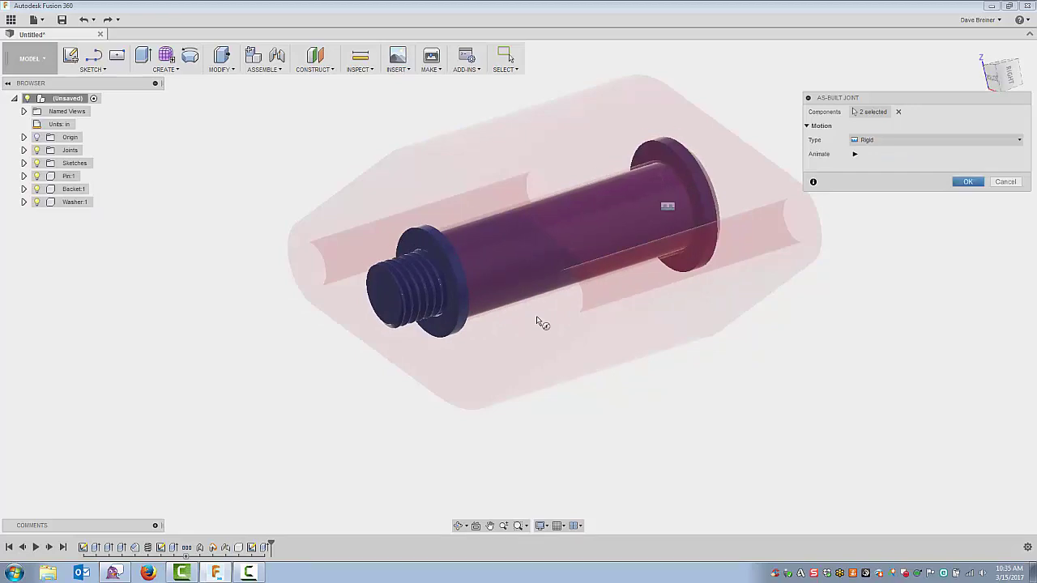
pyautogui.press('Return')
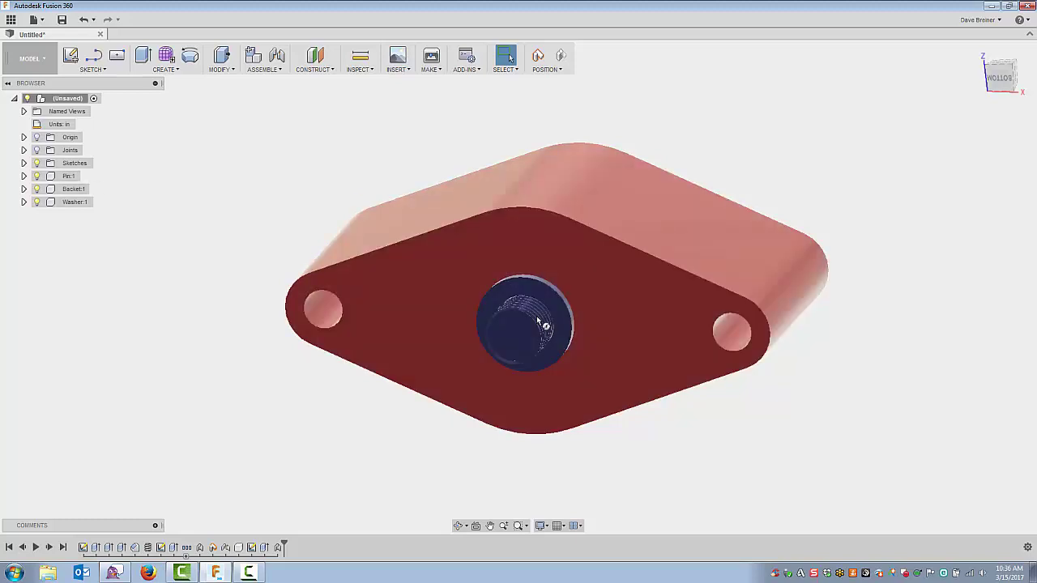
# Examine the commands available for the top-level assembly and the body contained in the Pin component
pyautogui.rightClick(64, 99)
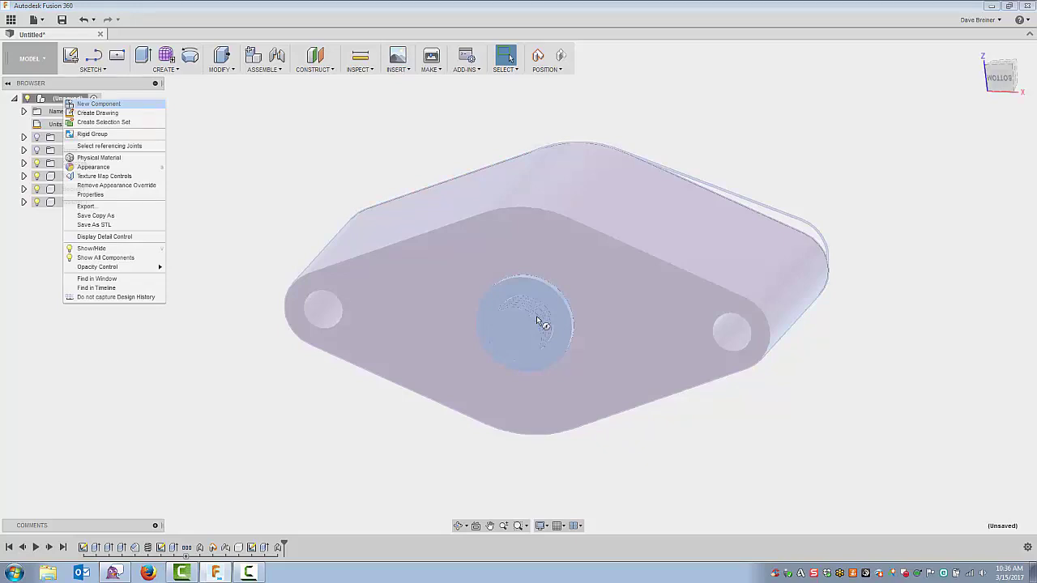
pyautogui.press('Escape')
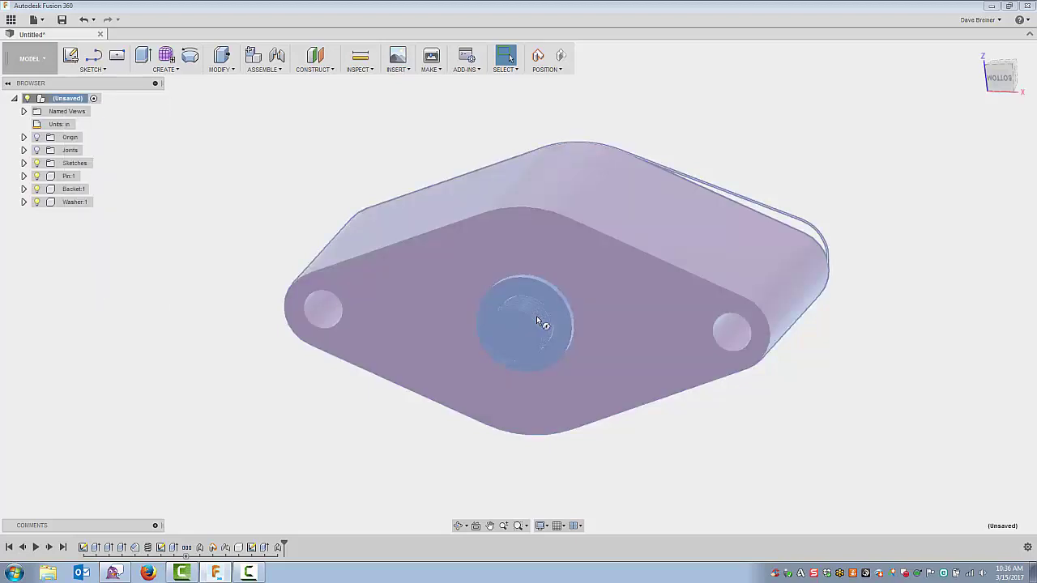
pyautogui.press('Escape')
pyautogui.scroll(2, 537, 321)
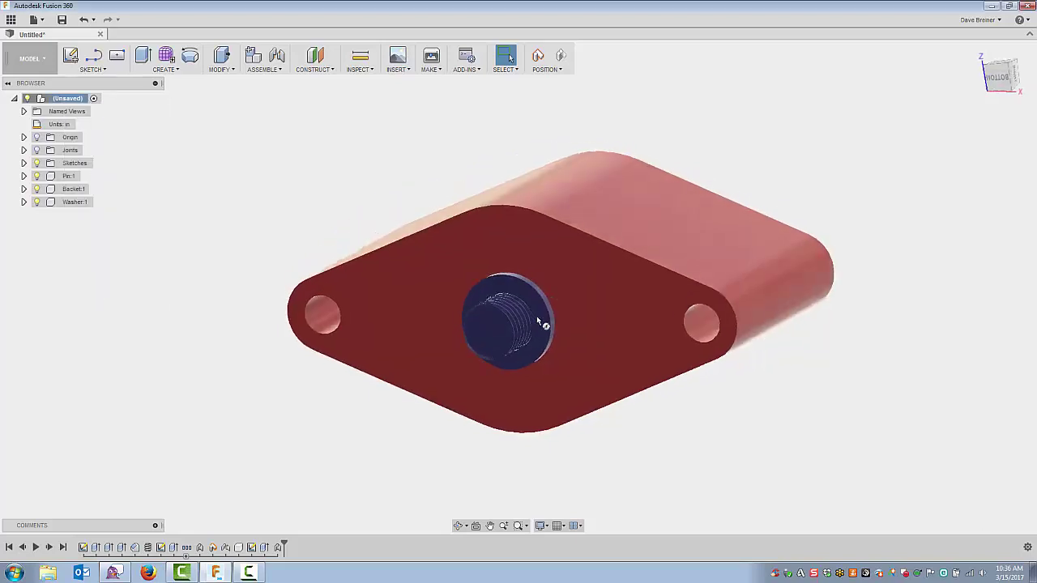
pyautogui.scroll(2, 537, 322)
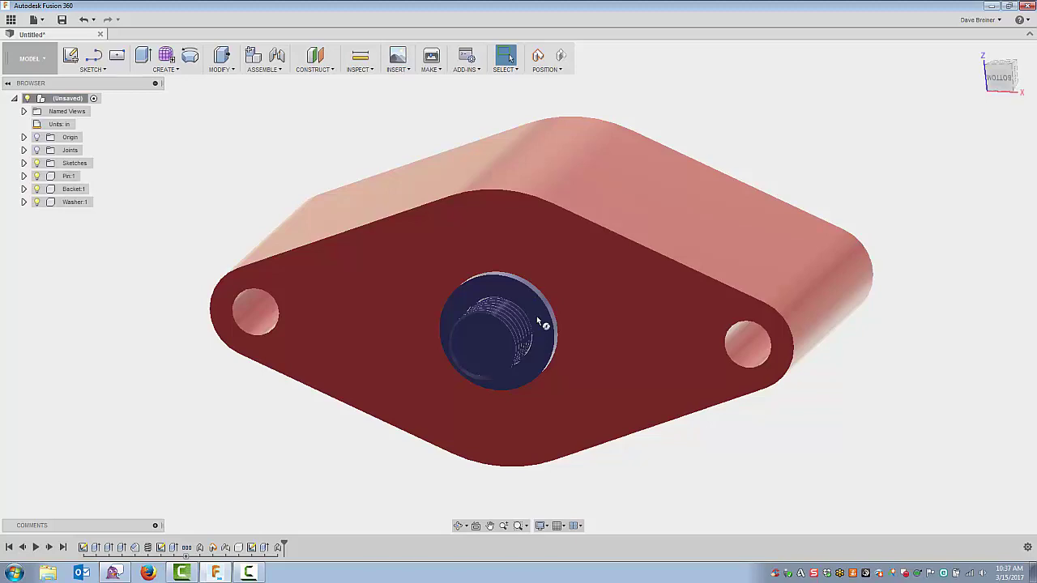
pyautogui.click(25, 176)
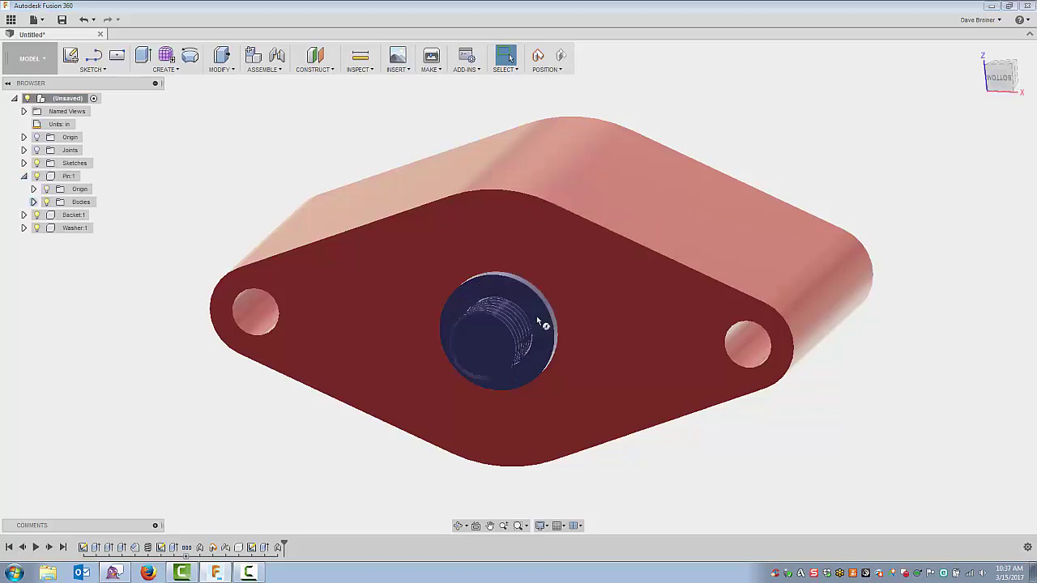
pyautogui.click(33, 202)
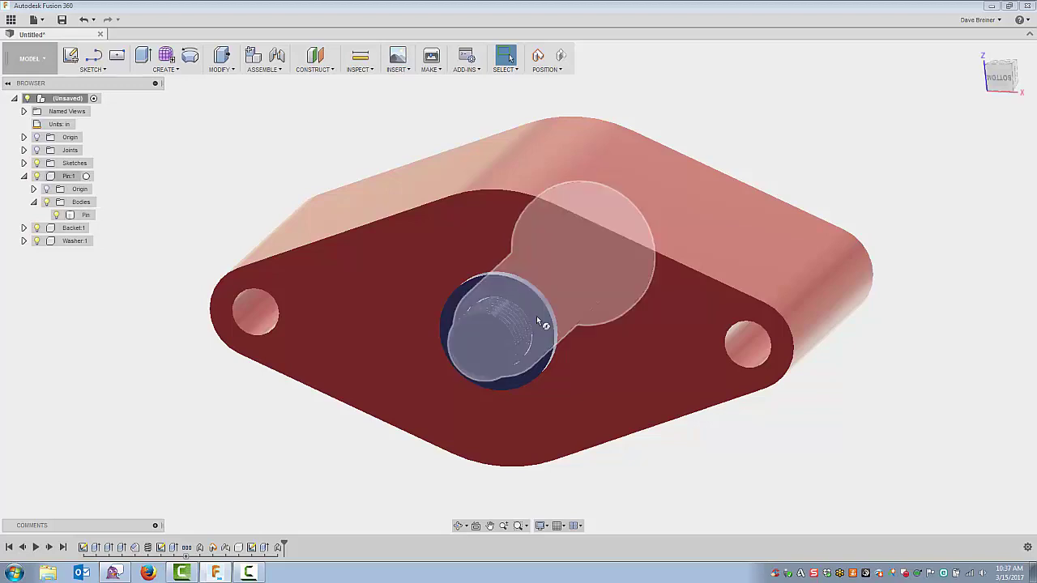
pyautogui.click(541, 323)
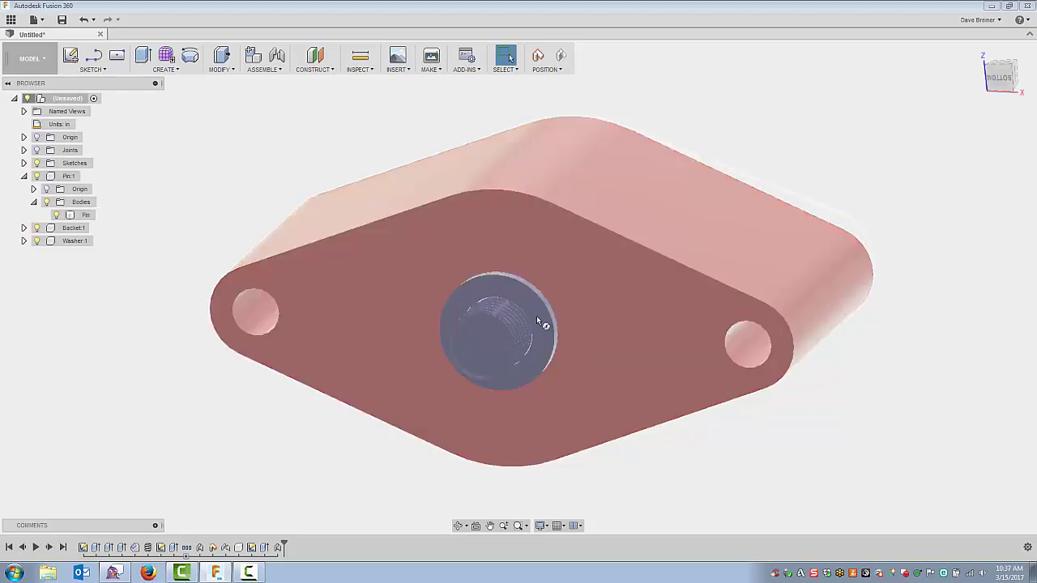
pyautogui.click(24, 176)
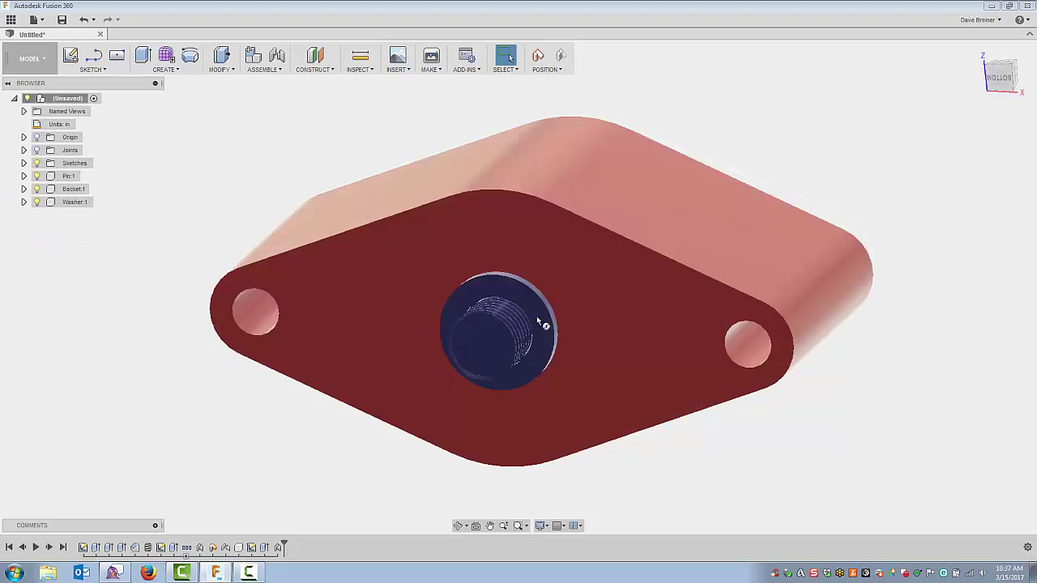
pyautogui.keyDown('shift'); pyautogui.moveTo(537, 321); pyautogui.dragTo(522, 322, button='middle'); pyautogui.keyUp('shift')
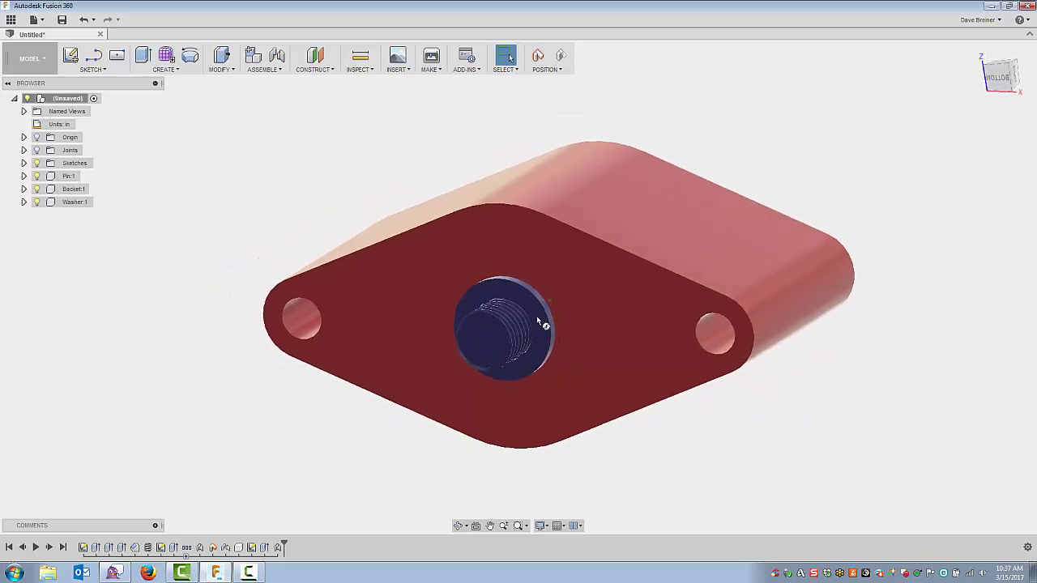